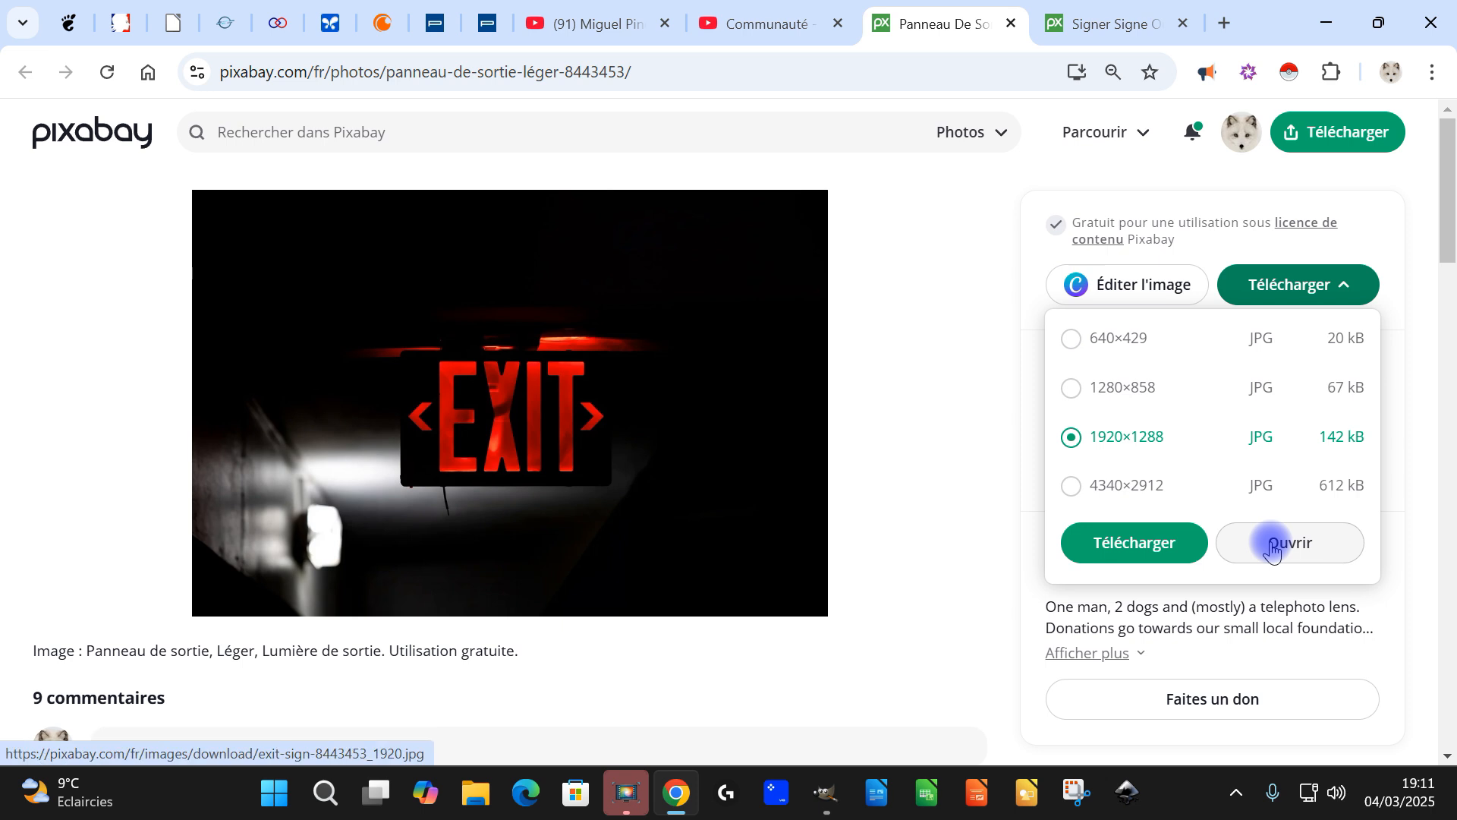
Open the 1920×1288 version of the red EXIT sign photo and copy the image.
{"action": "left_click", "coordinate": [1272, 548]}
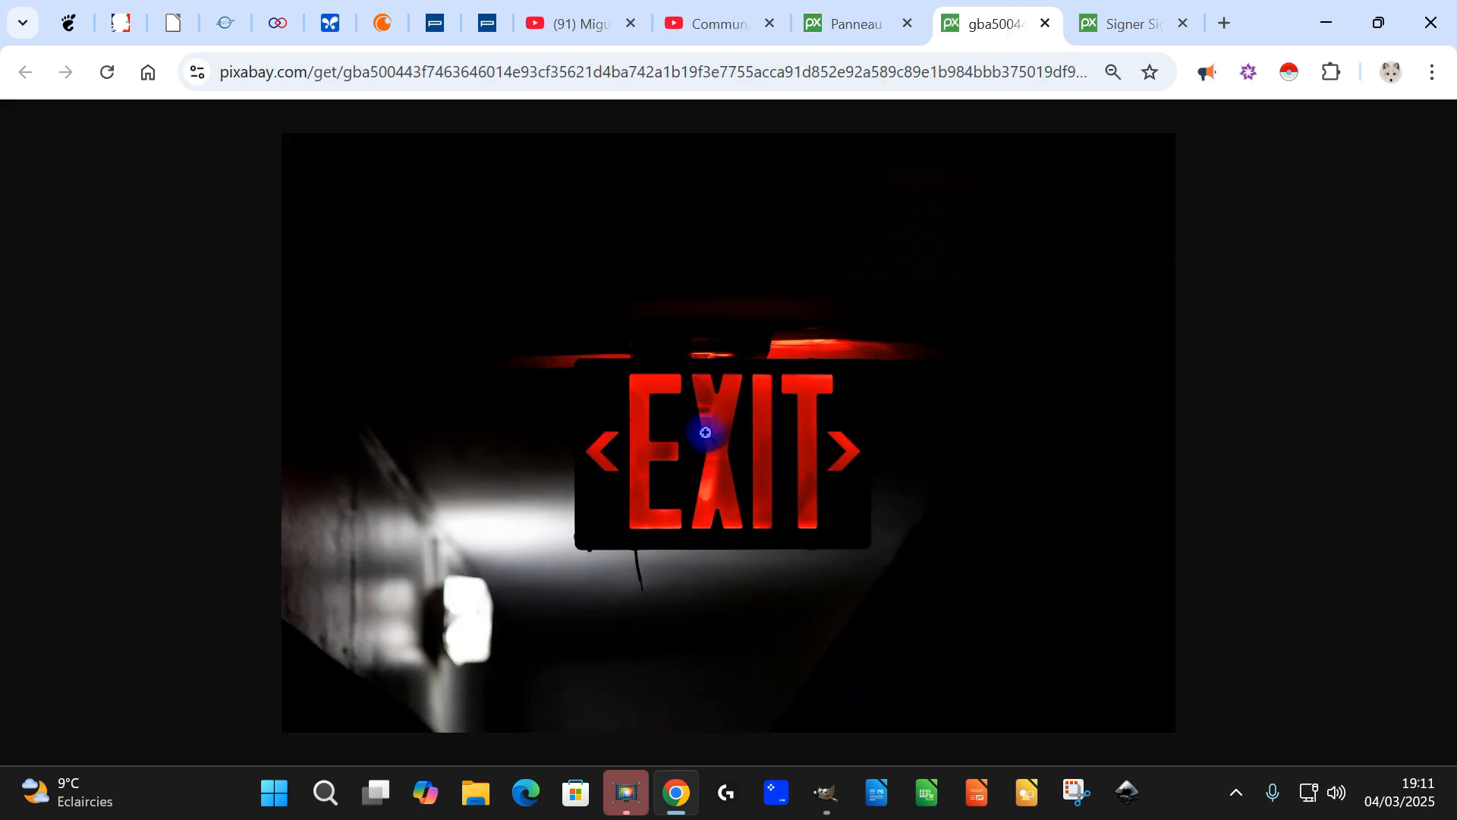
{"action": "right_click", "coordinate": [712, 396]}
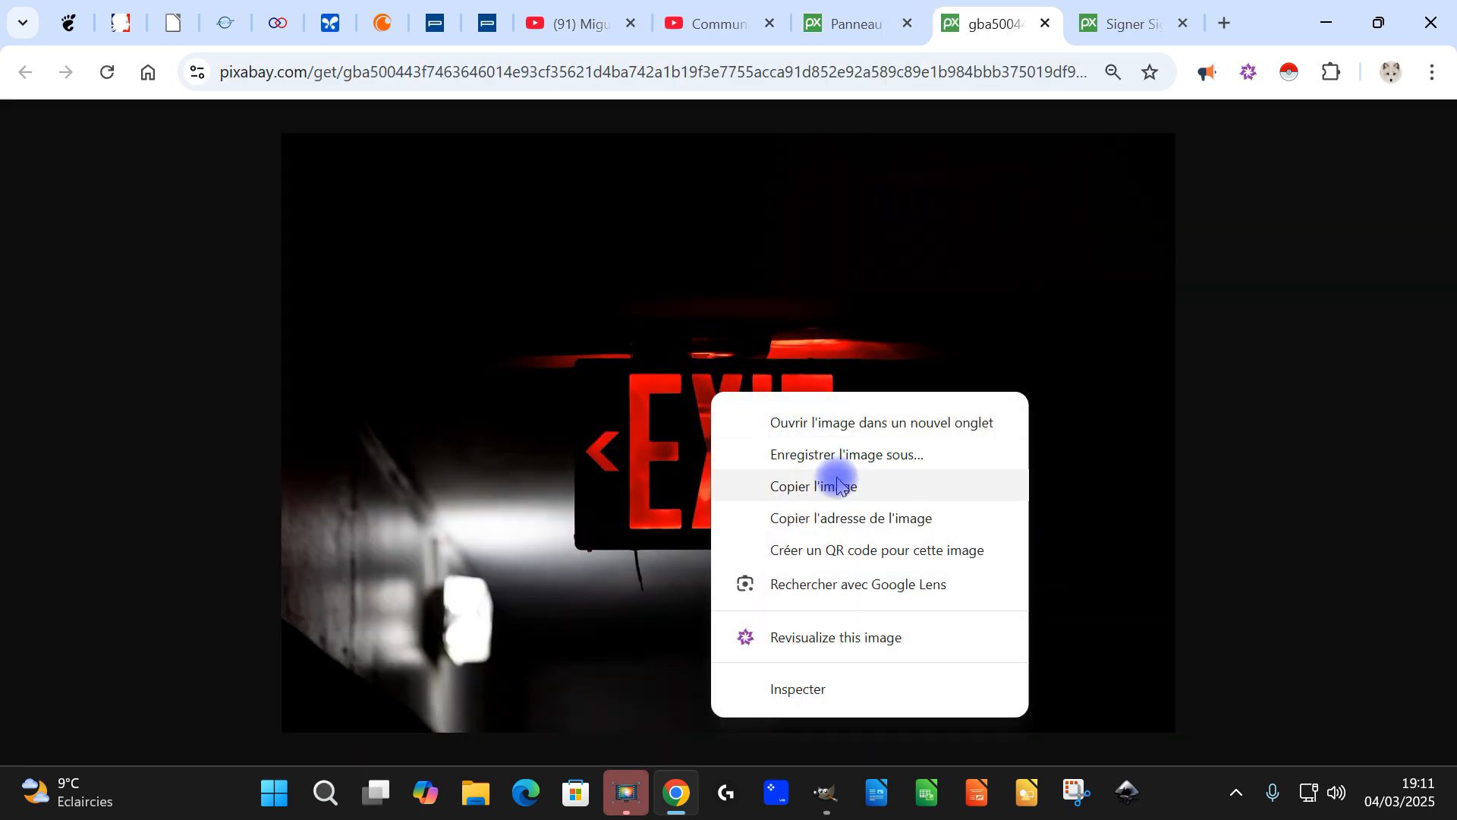
{"action": "left_click", "coordinate": [873, 486]}
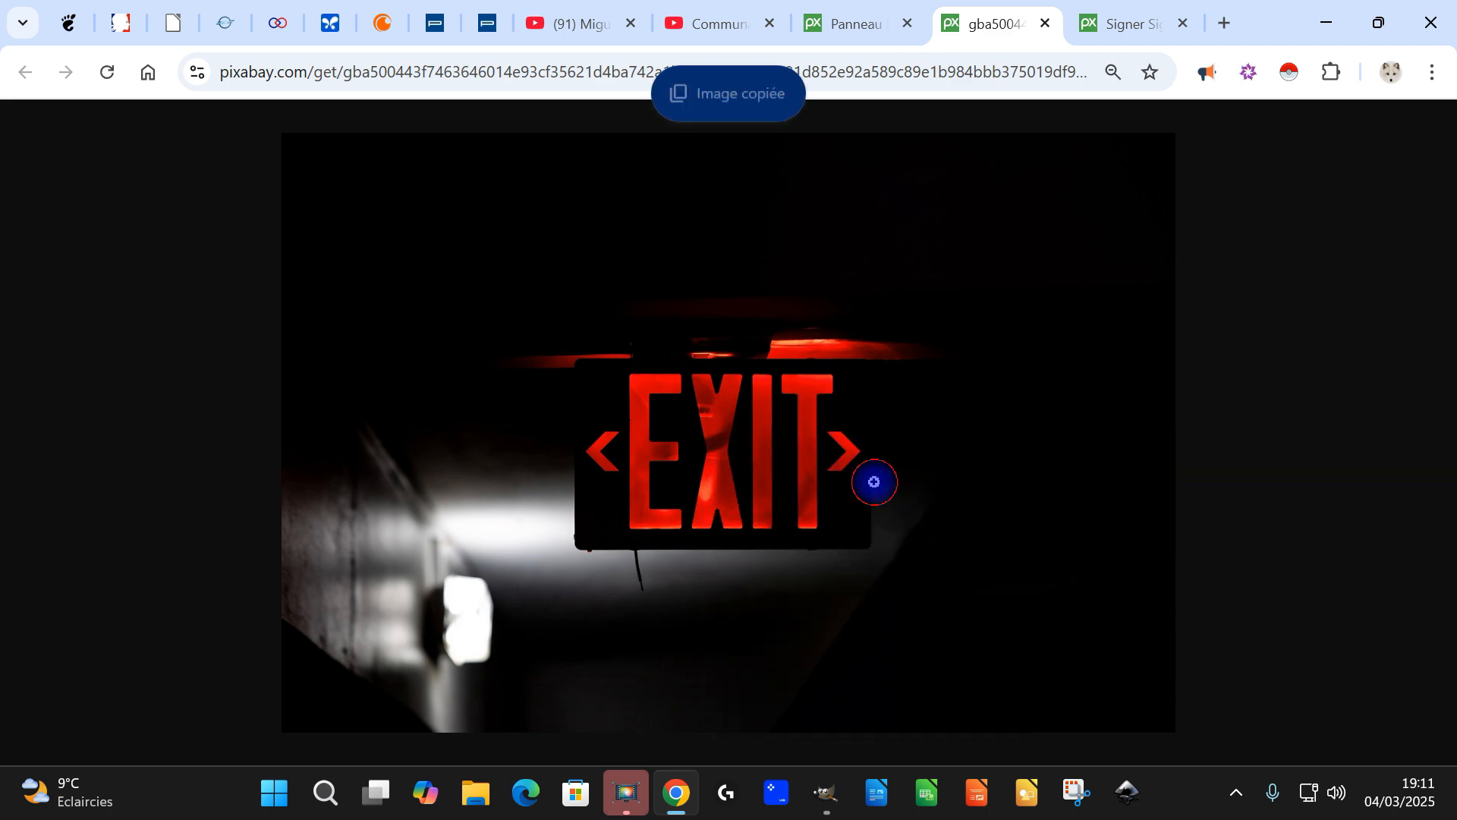
Switch to GIMP and paste the copied EXIT photo as a new image.
{"action": "left_click", "coordinate": [833, 793]}
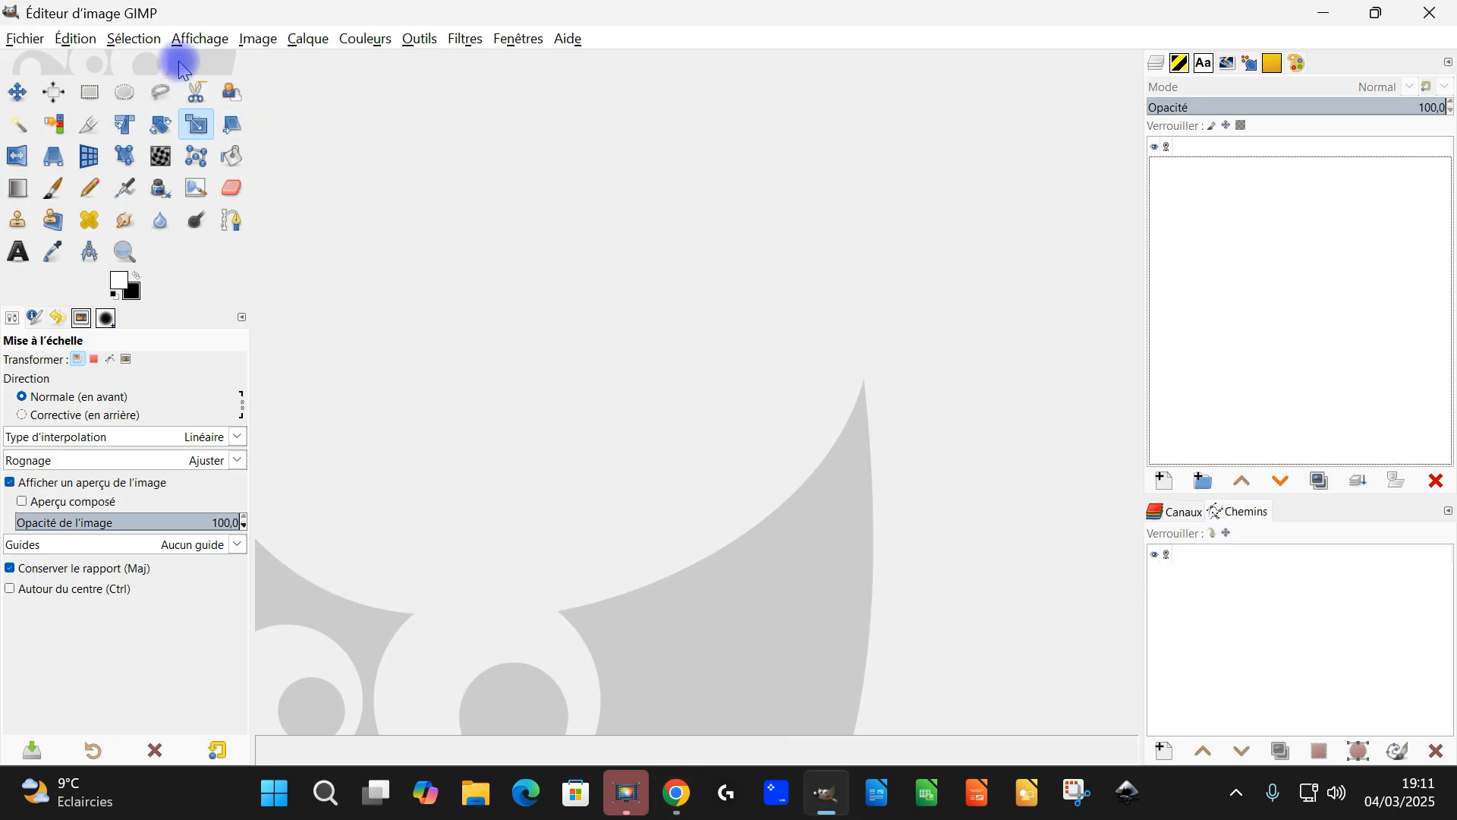
{"action": "left_click", "coordinate": [75, 39]}
{"action": "left_click", "coordinate": [114, 201]}
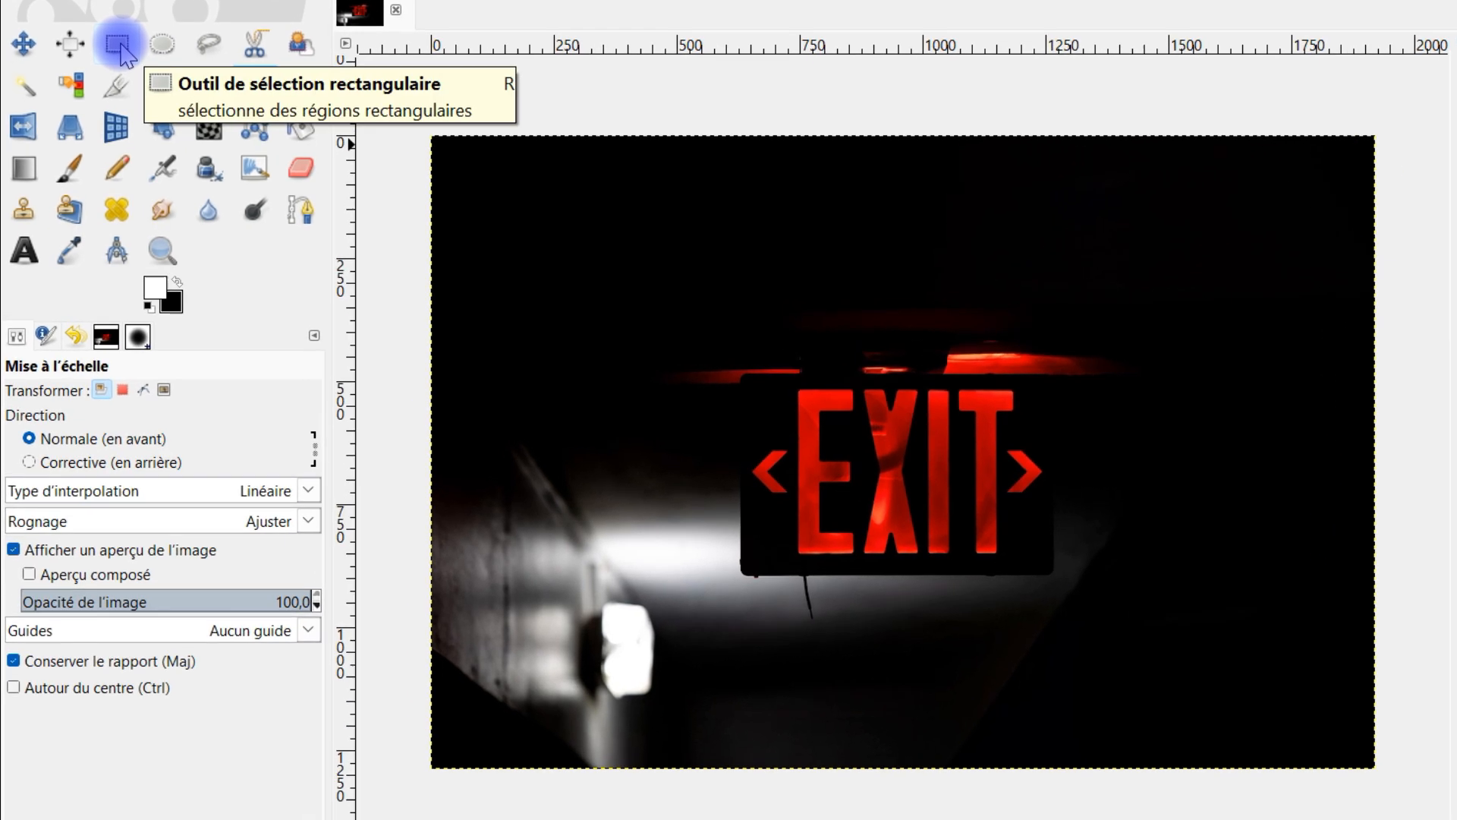
Black out the areas left of and above the EXIT lettering by filling rectangular selections with the black background colour.
{"action": "left_click", "coordinate": [119, 47]}
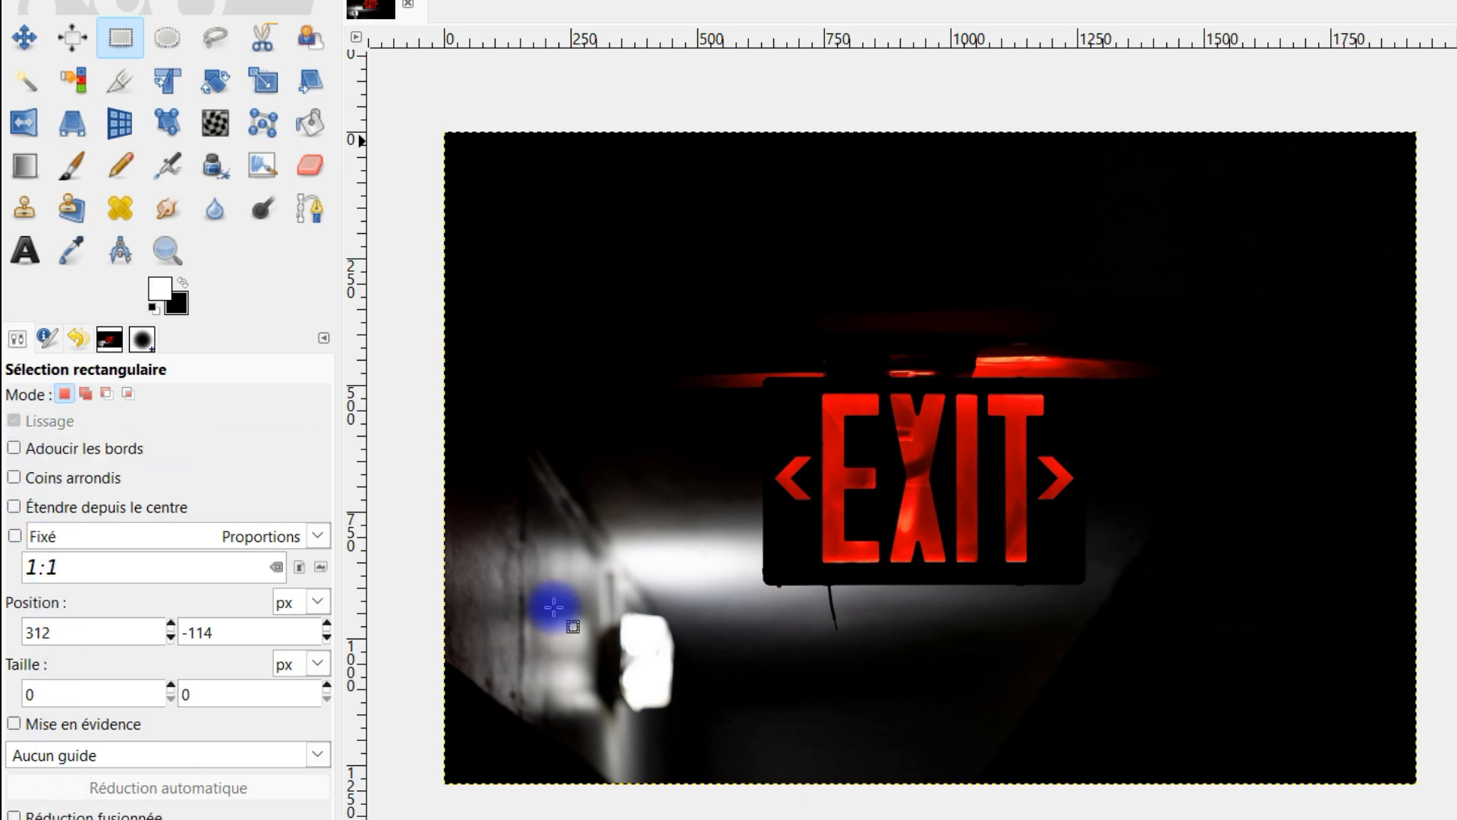
{"action": "left_click_drag", "start_coordinate": [430, 116], "coordinate": [774, 819]}
{"action": "left_click_drag", "start_coordinate": [180, 296], "coordinate": [584, 372]}
{"action": "left_click", "coordinate": [1038, 133]}
{"action": "left_click_drag", "start_coordinate": [1418, 94], "coordinate": [408, 387]}
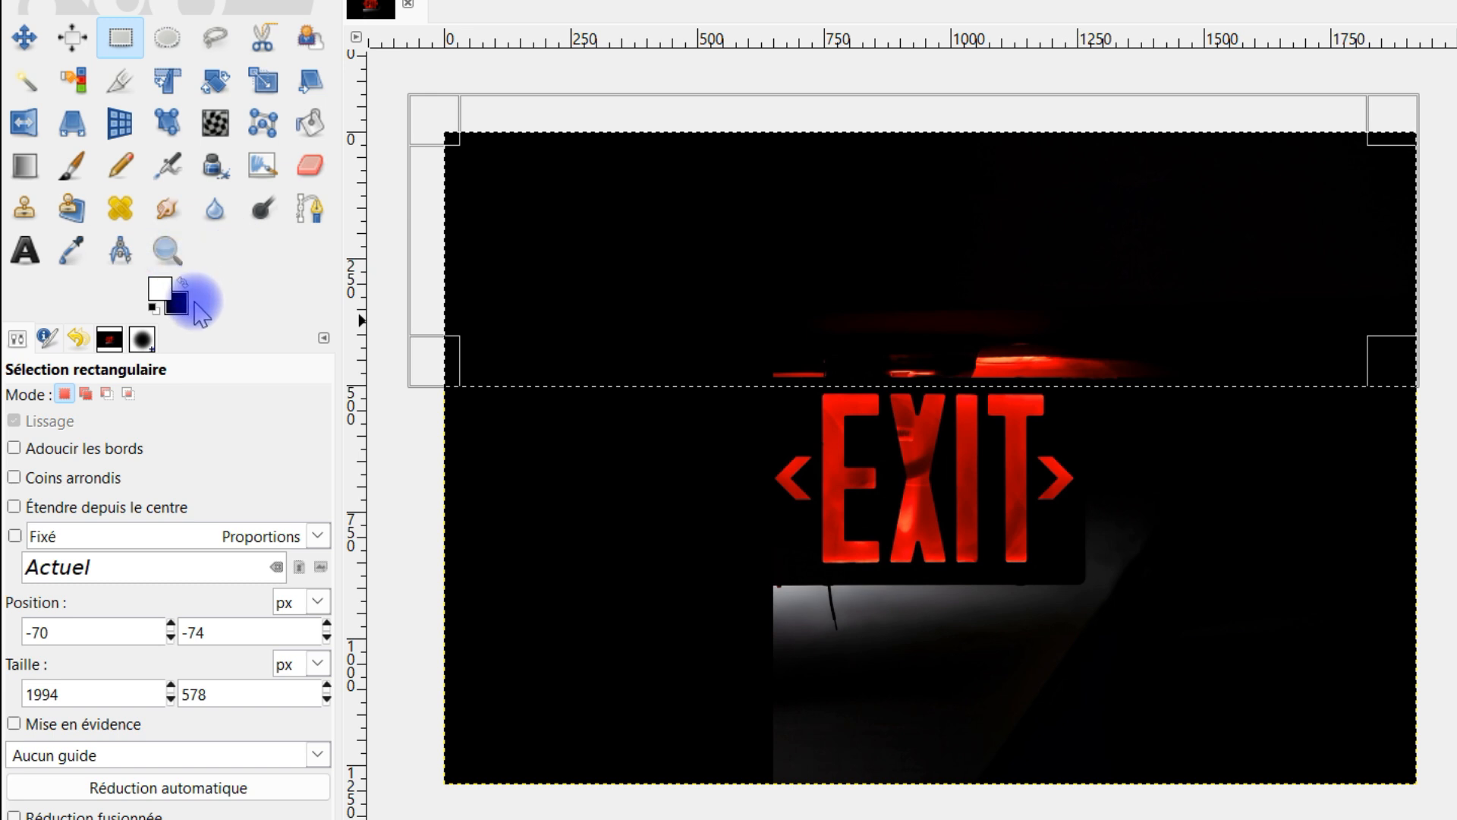
{"action": "left_click_drag", "start_coordinate": [186, 304], "coordinate": [1222, 322]}
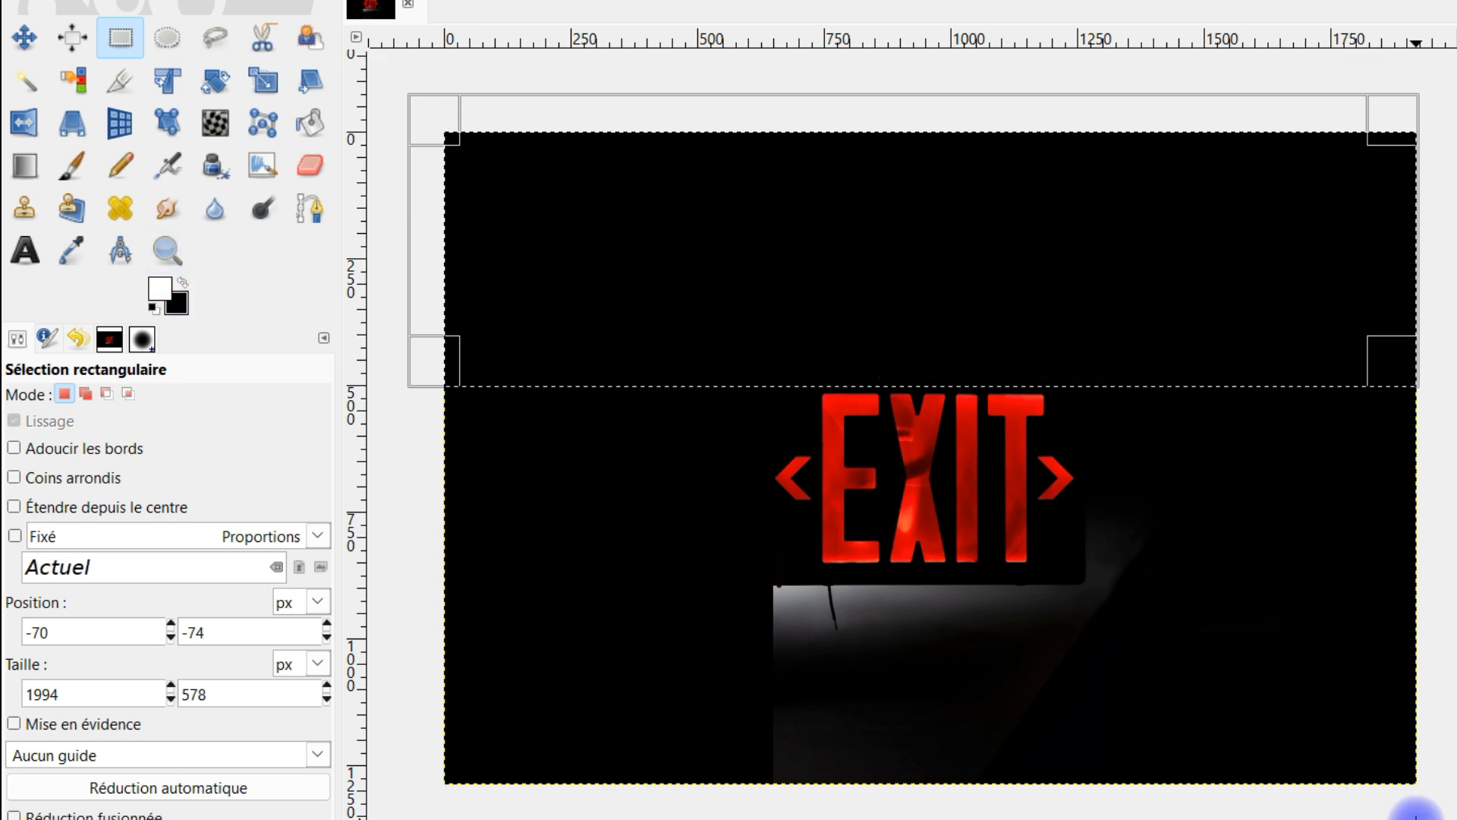
Fill rectangular selections below and to the right of the EXIT lettering with black, and clear the selection.
{"action": "left_click_drag", "start_coordinate": [1416, 817], "coordinate": [545, 577]}
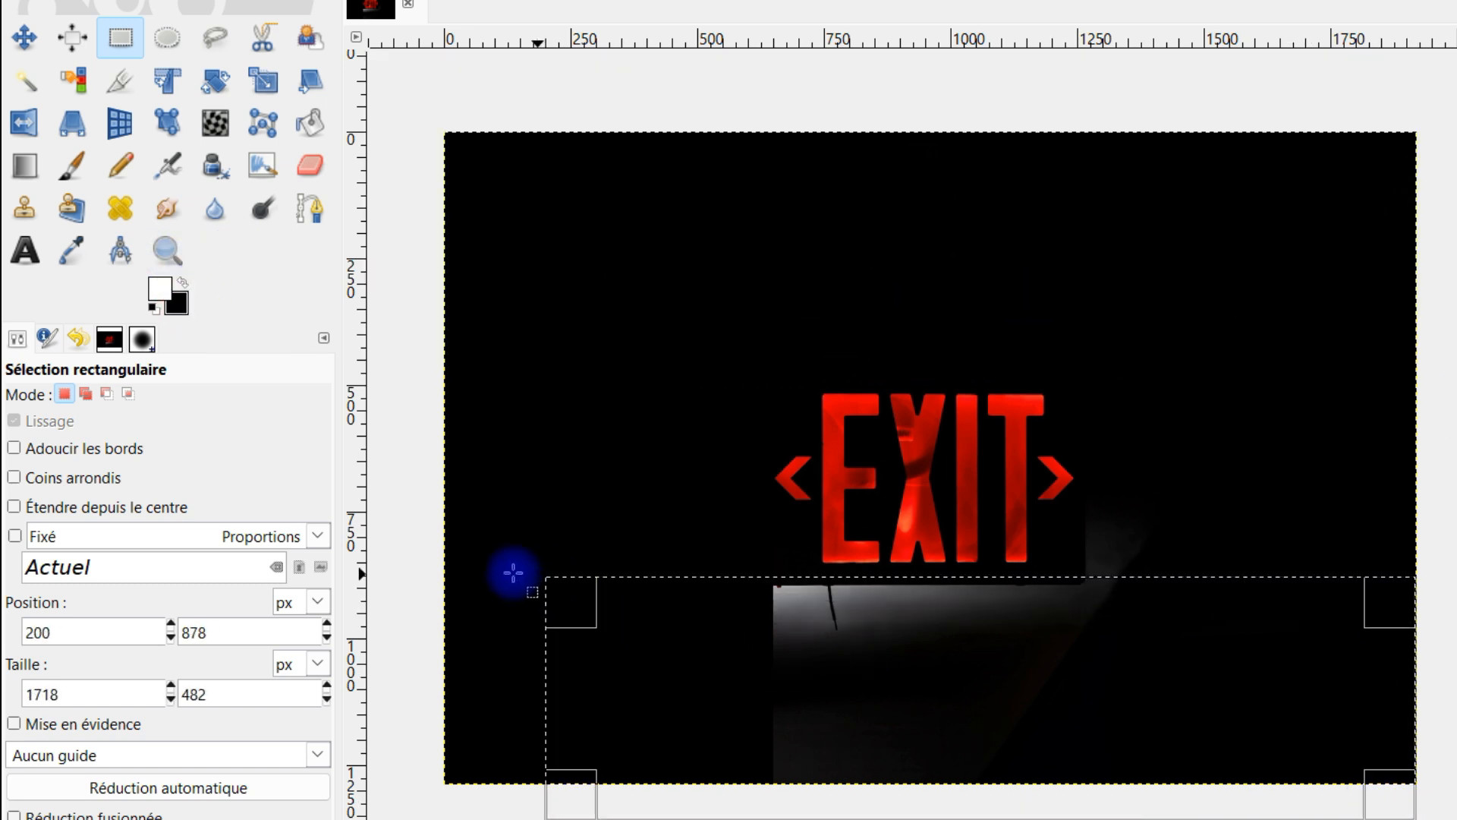
{"action": "left_click_drag", "start_coordinate": [176, 303], "coordinate": [1066, 698]}
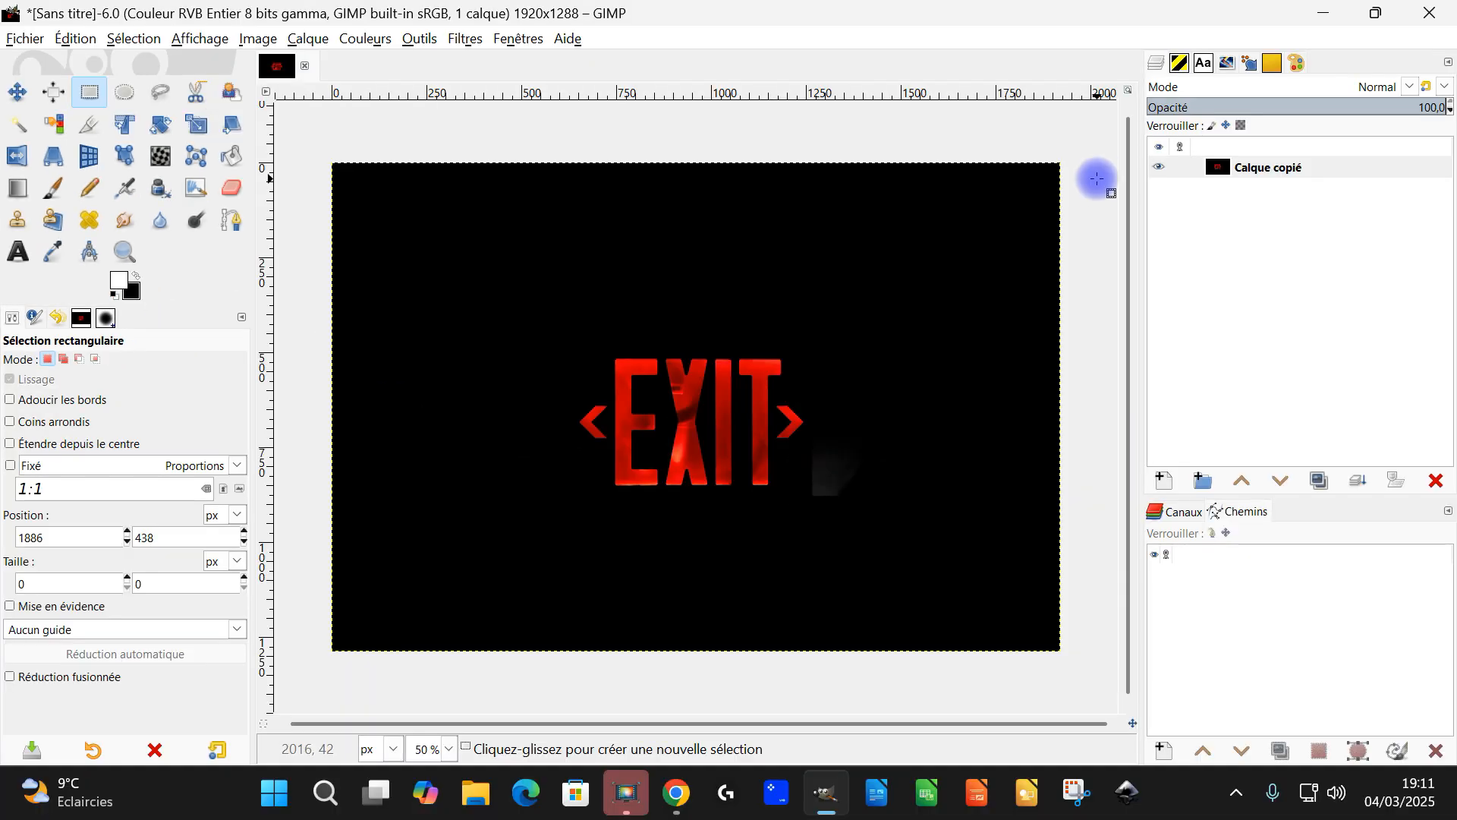
{"action": "left_click_drag", "start_coordinate": [1104, 152], "coordinate": [807, 614]}
{"action": "left_click_drag", "start_coordinate": [136, 300], "coordinate": [894, 488]}
{"action": "left_click", "coordinate": [852, 183]}
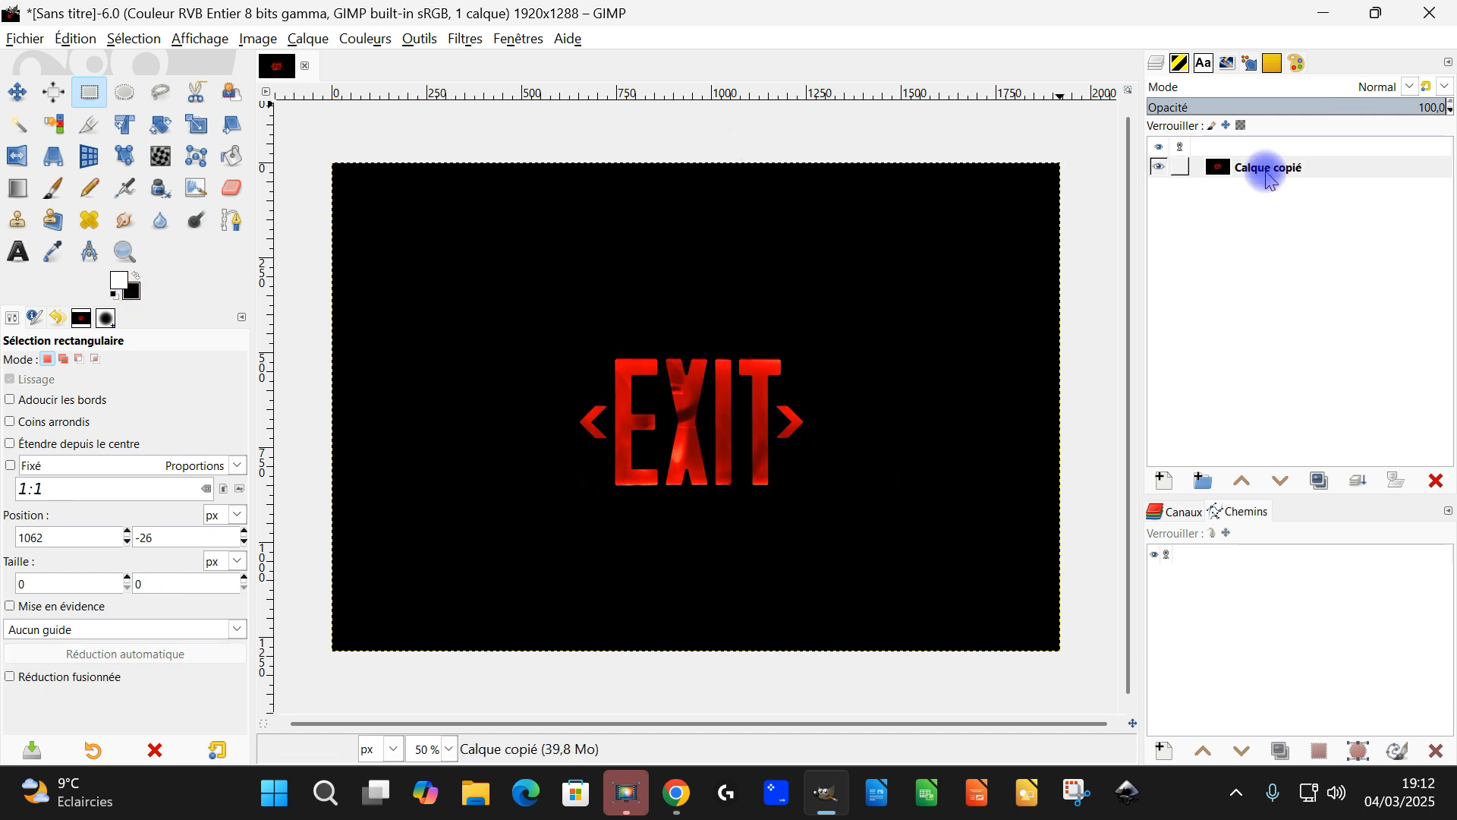
Duplicate the Calque copié layer and add an alpha channel to the duplicate.
{"action": "left_click", "coordinate": [1318, 480]}
{"action": "right_click", "coordinate": [1257, 169]}
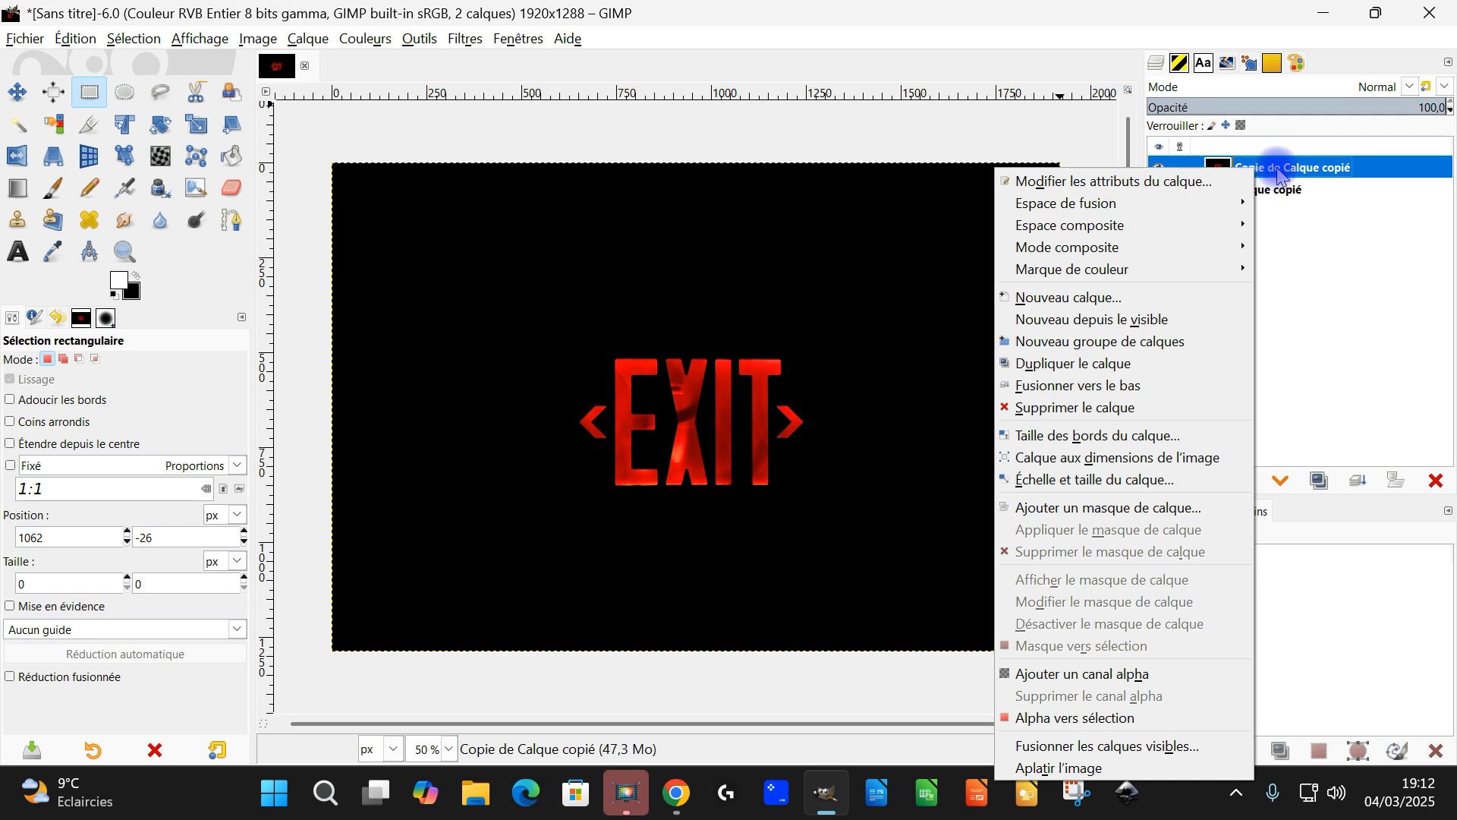
{"action": "left_click", "coordinate": [1051, 674]}
Rename the duplicated layer as copie.
{"action": "double_click", "coordinate": [1259, 167]}
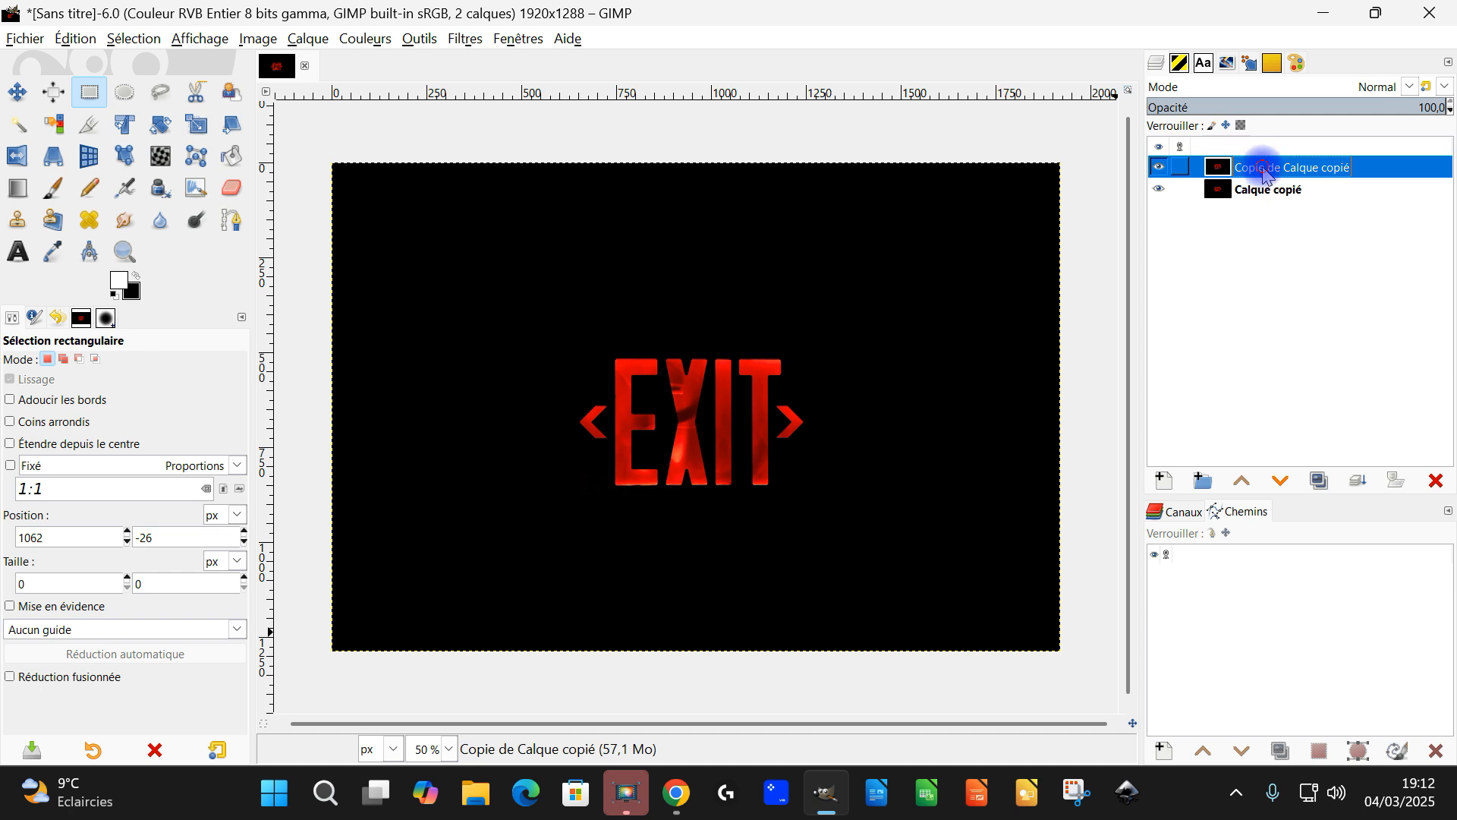
{"action": "mouse_move", "coordinate": [1375, 9]}
{"action": "type", "text": "copi"}
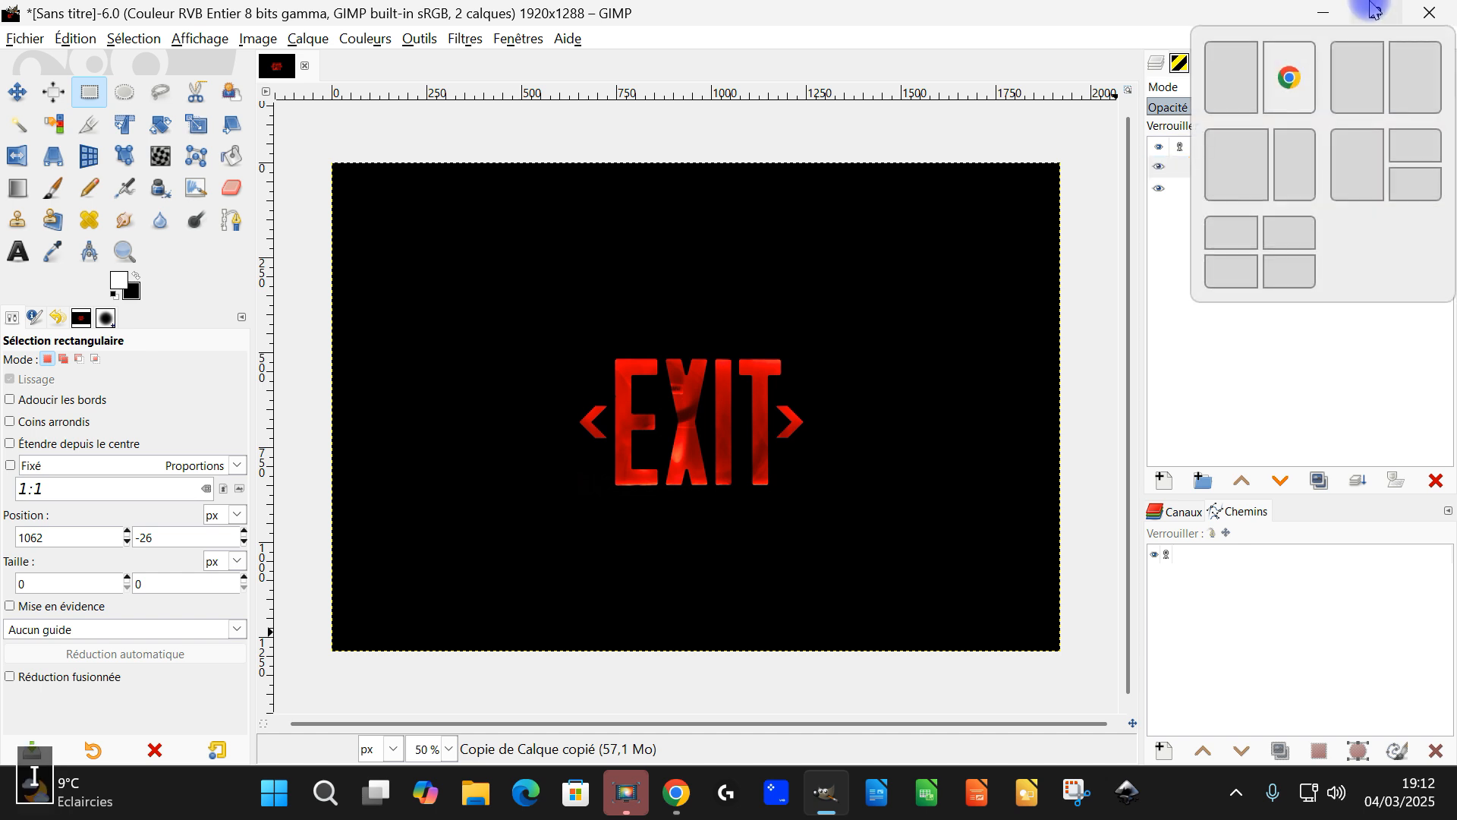
{"action": "type", "text": "e"}
{"action": "key", "text": "Return"}
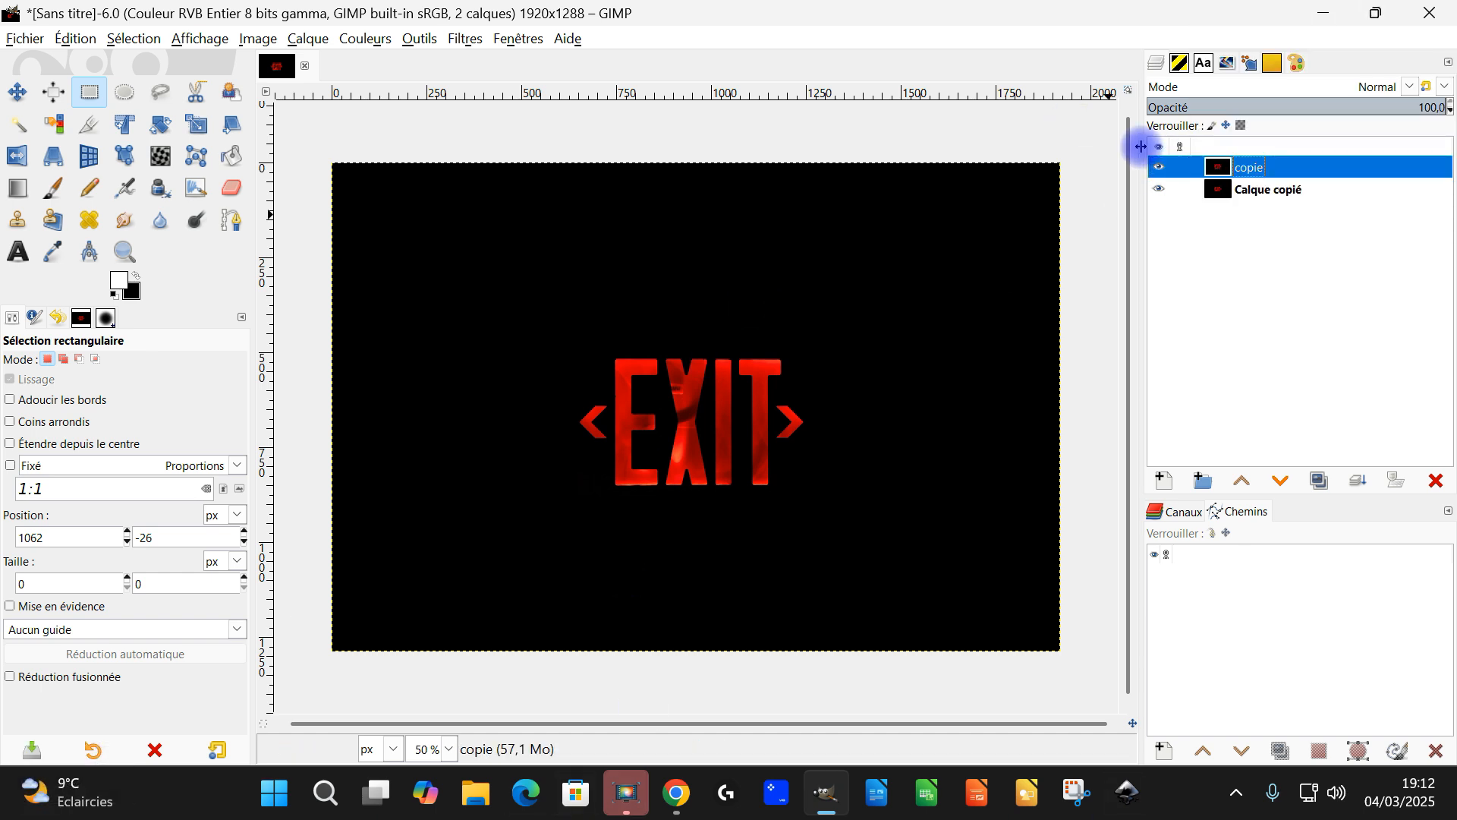
Flip the copie layer vertically so its EXIT lettering is upside down.
{"action": "left_click", "coordinate": [1234, 191]}
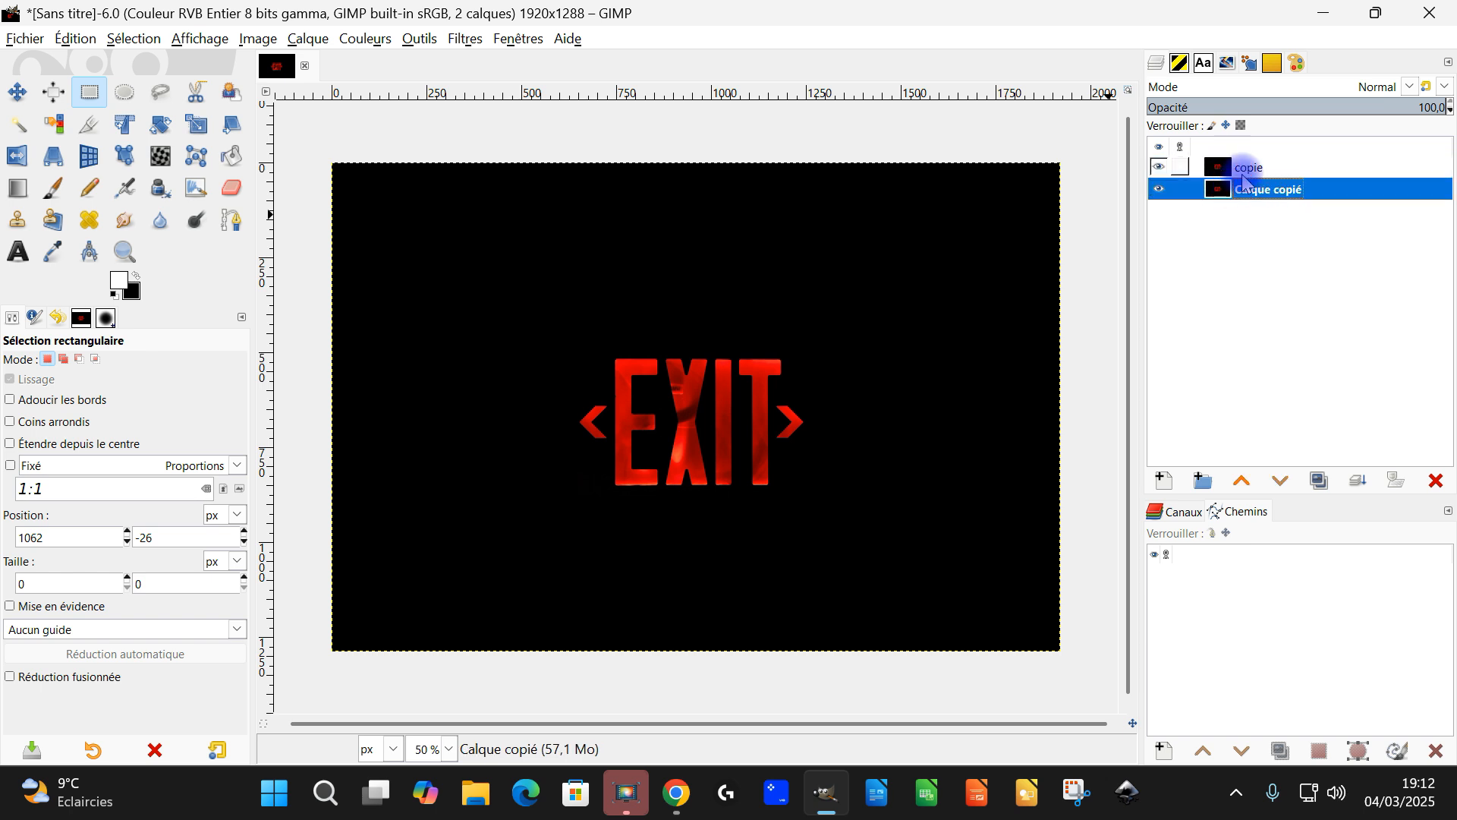
{"action": "left_click", "coordinate": [1223, 171]}
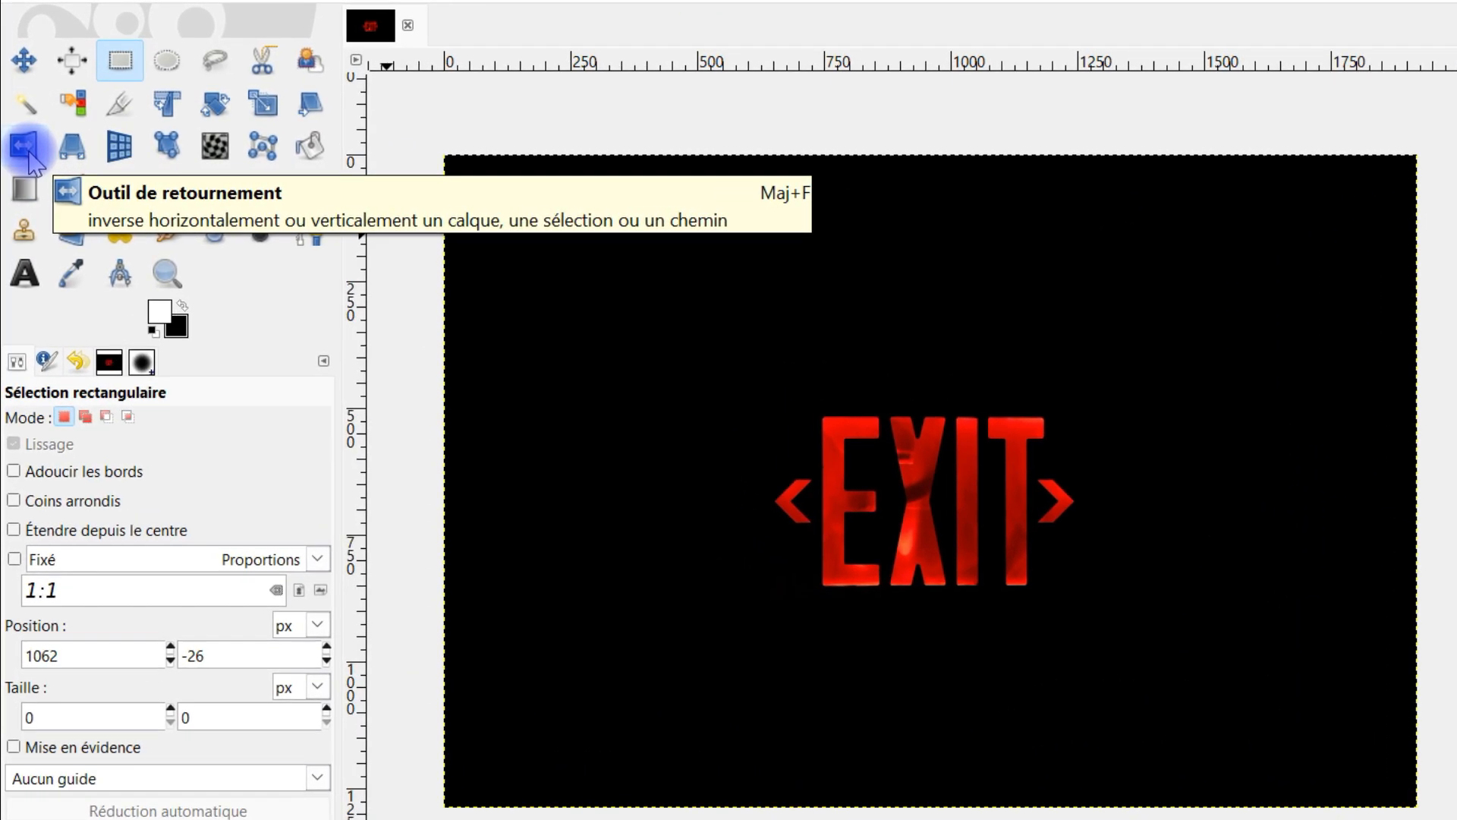
{"action": "left_click", "coordinate": [20, 156]}
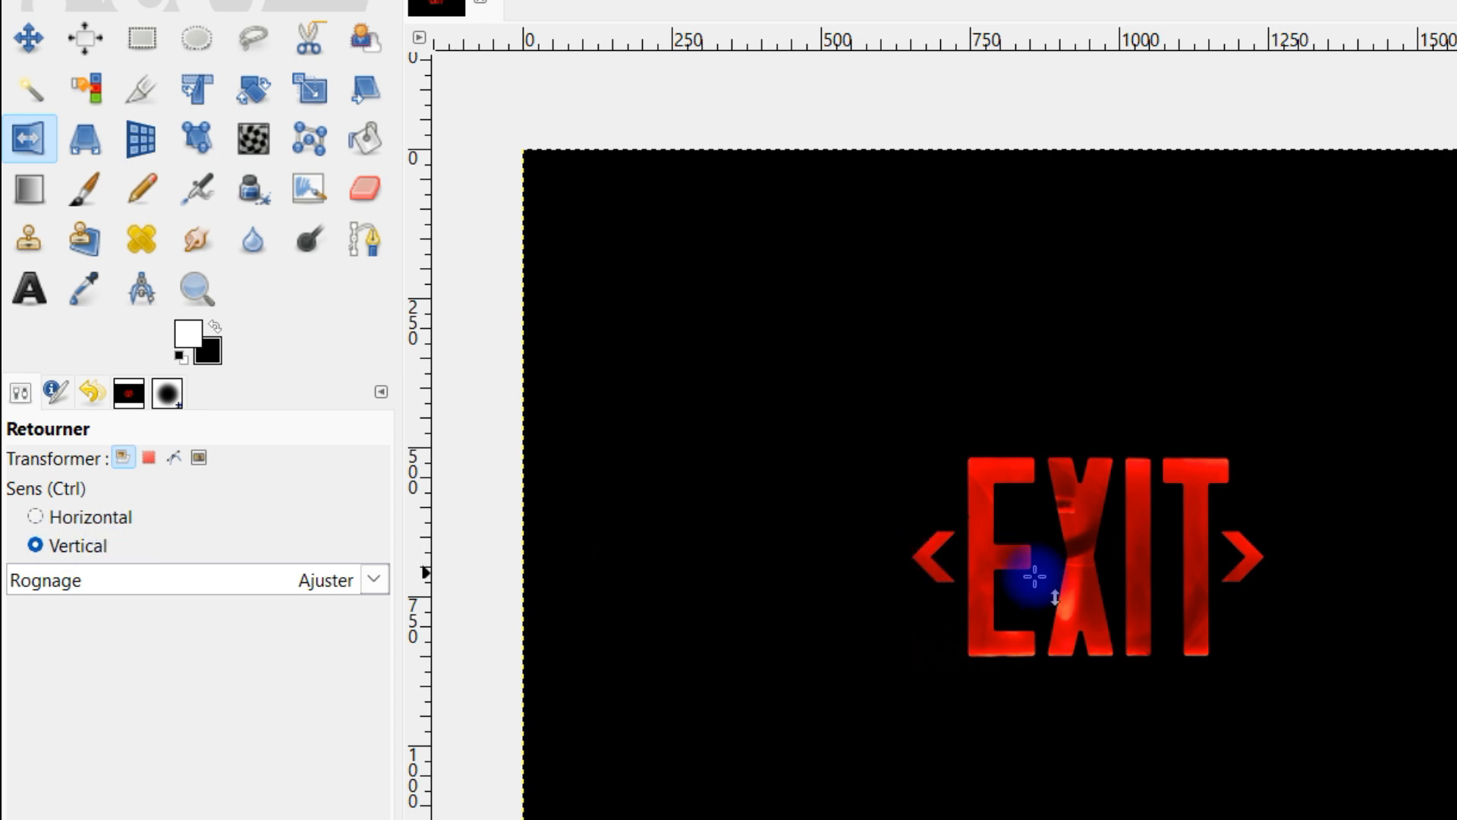
{"action": "left_click", "coordinate": [1084, 569]}
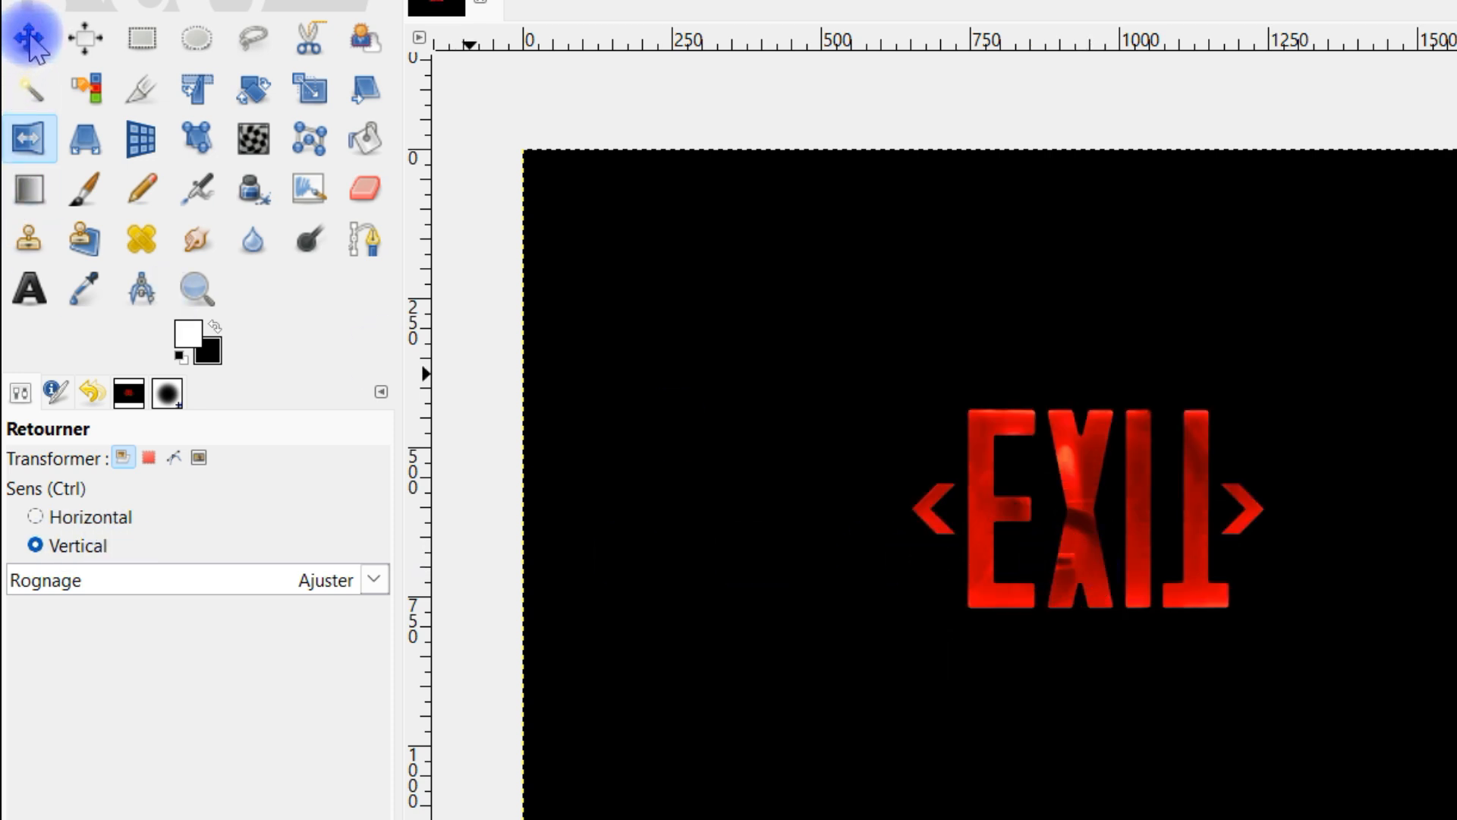
Erase a full-width band of about 1980 × 510 px above the flipped lettering on the copie layer, and deselect.
{"action": "left_click", "coordinate": [142, 42]}
{"action": "left_click_drag", "start_coordinate": [510, 111], "coordinate": [1456, 414]}
{"action": "left_click", "coordinate": [110, 1]}
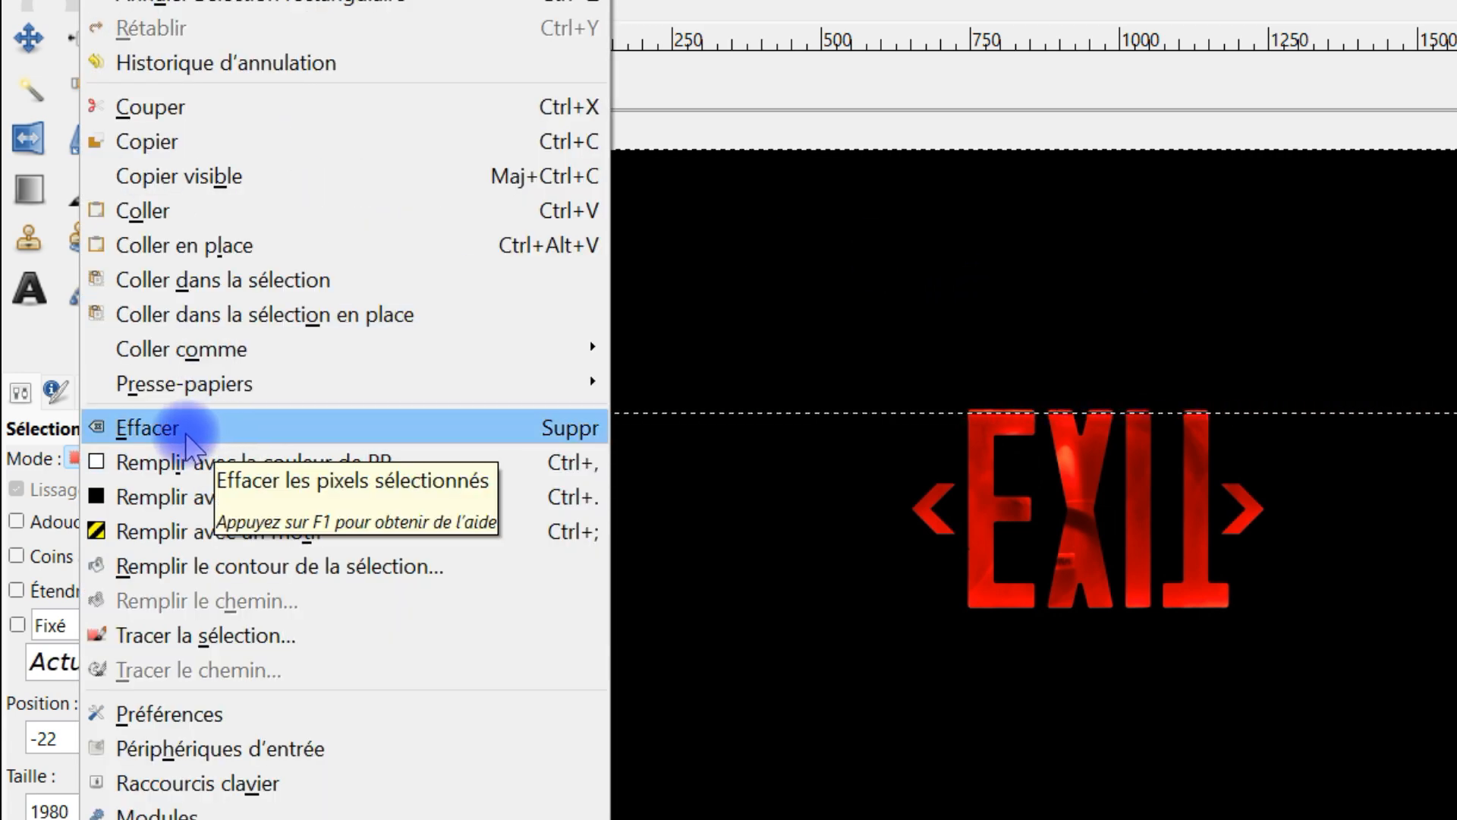
{"action": "left_click", "coordinate": [187, 438]}
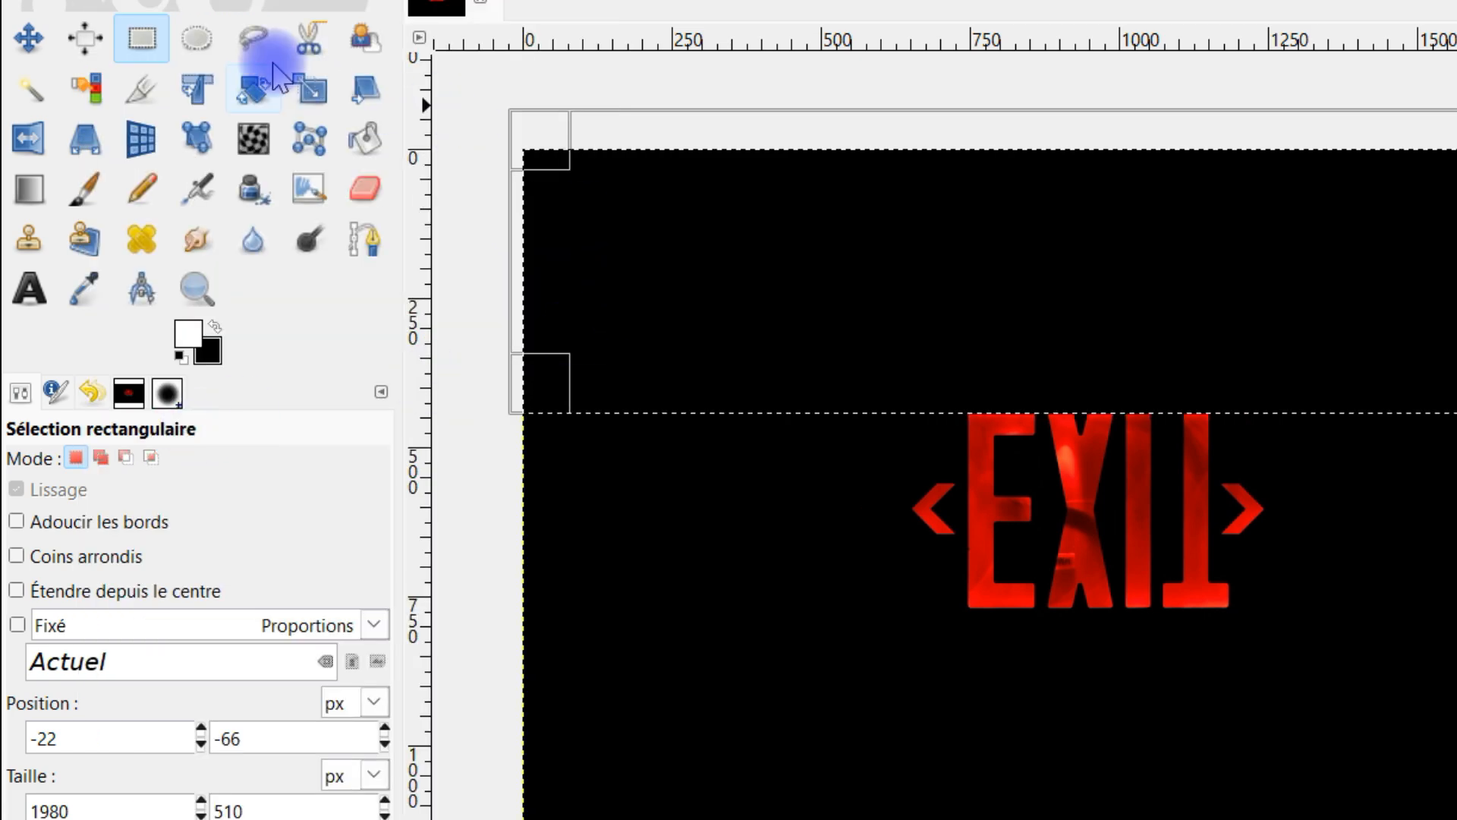
{"action": "left_click", "coordinate": [211, 1]}
{"action": "left_click", "coordinate": [243, 20]}
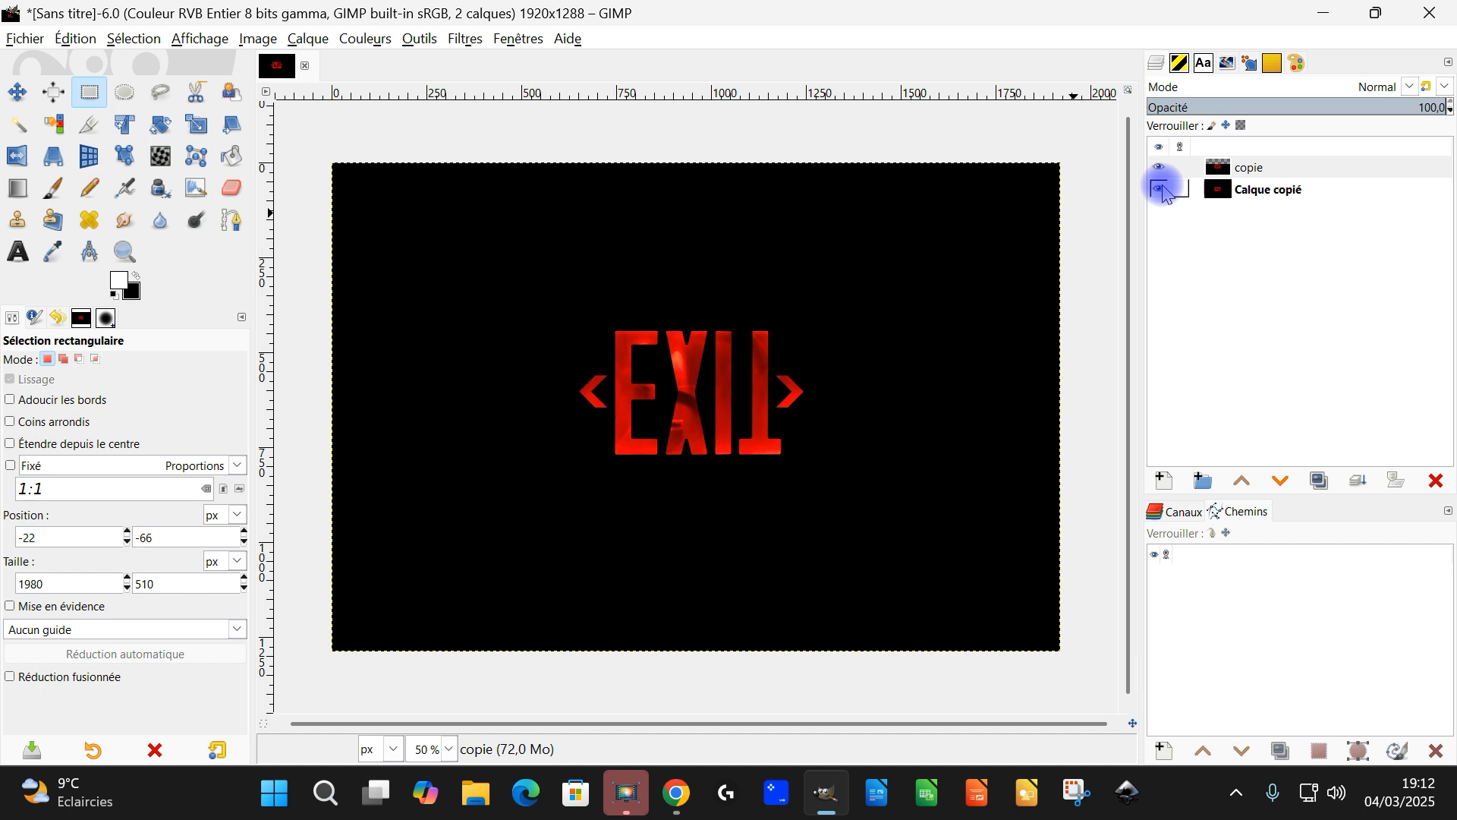
Temporarily hide the Calque copié layer to examine the erased area of the copie layer.
{"action": "left_click", "coordinate": [1158, 189]}
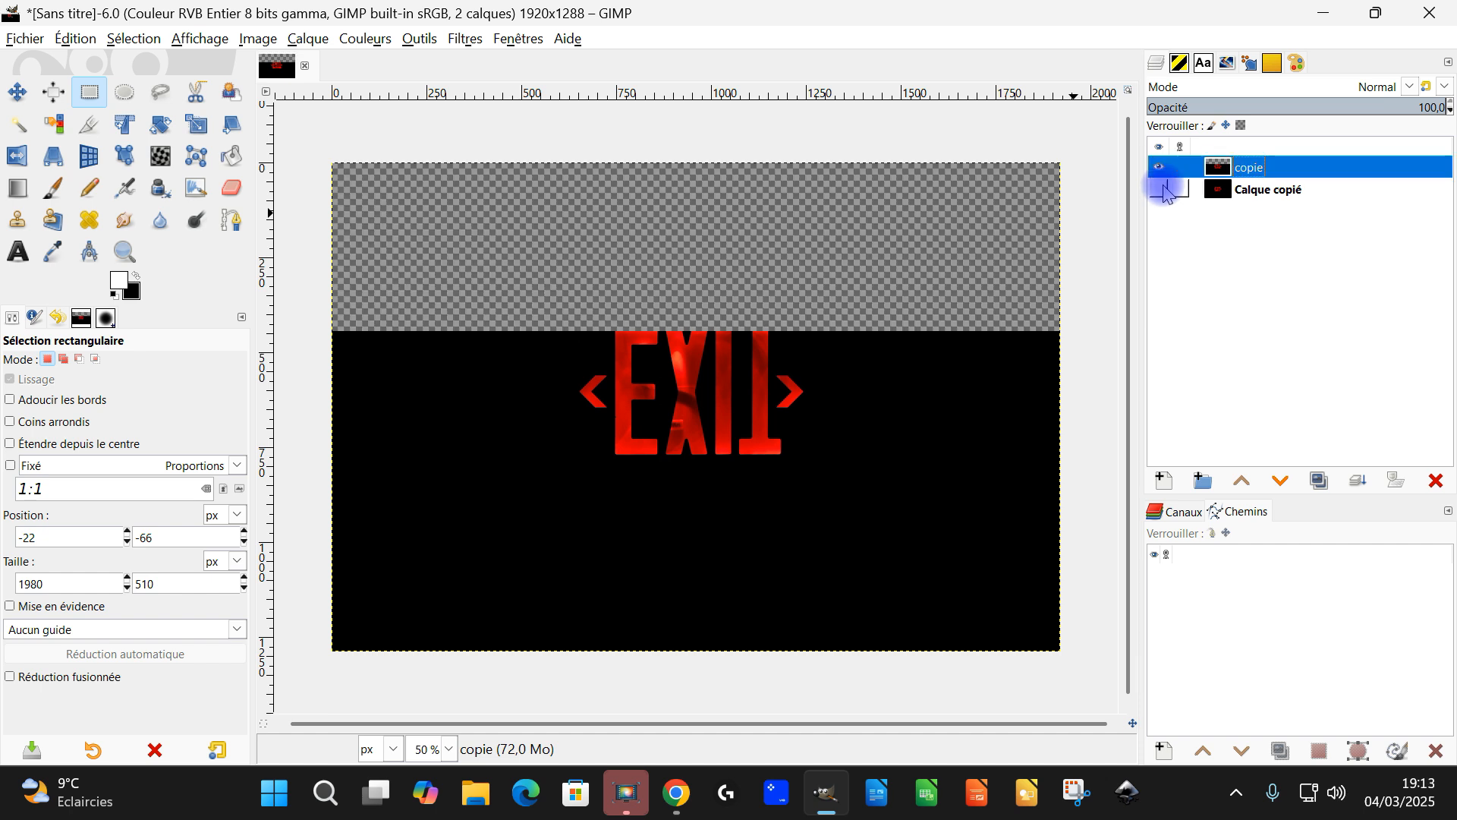
{"action": "left_click", "coordinate": [1255, 173]}
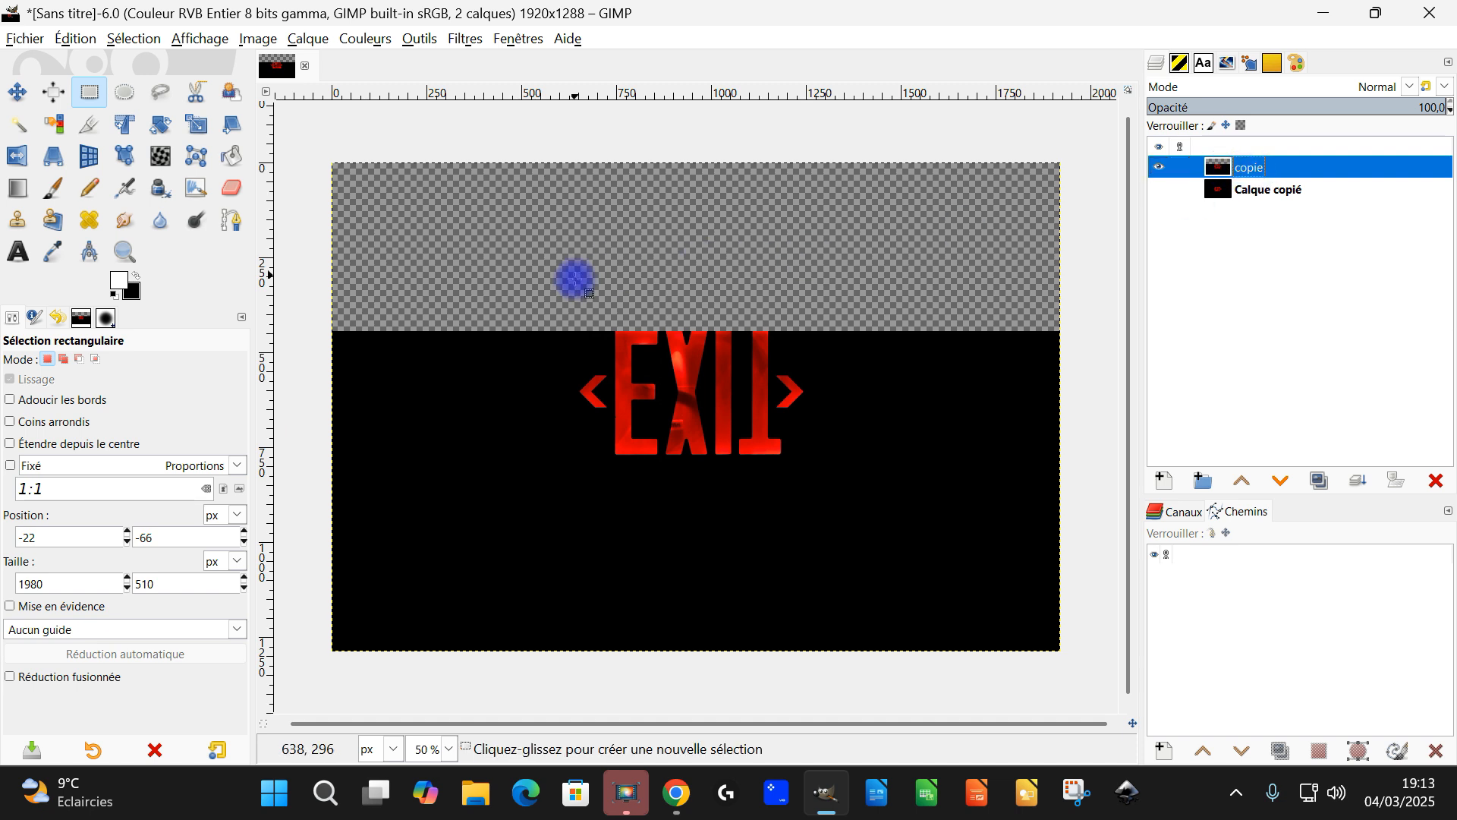
{"action": "left_click", "coordinate": [1158, 190]}
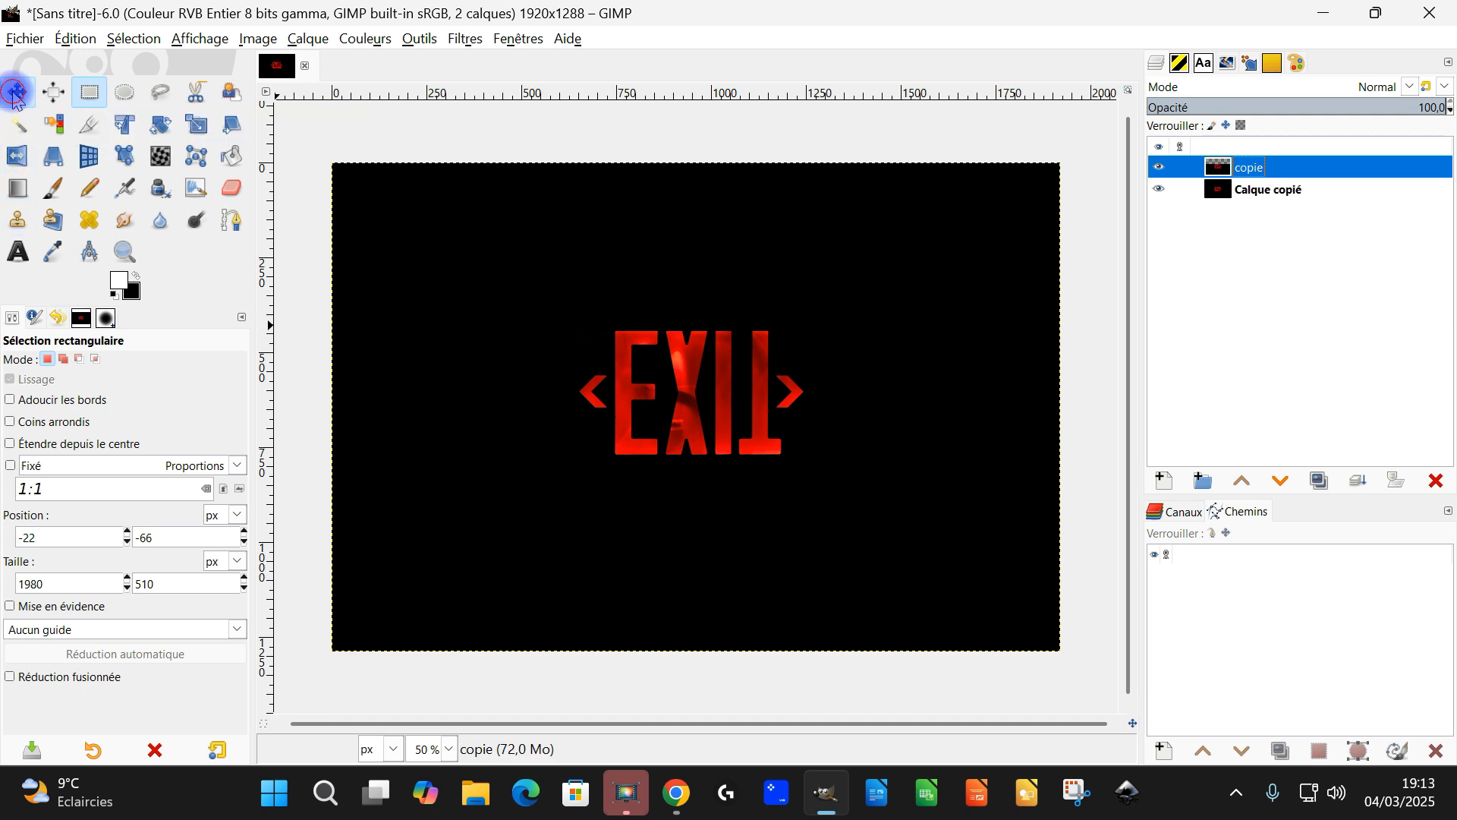
Move the active copie layer straight down until its flipped lettering sits directly beneath the original EXIT.
{"action": "left_click", "coordinate": [17, 92]}
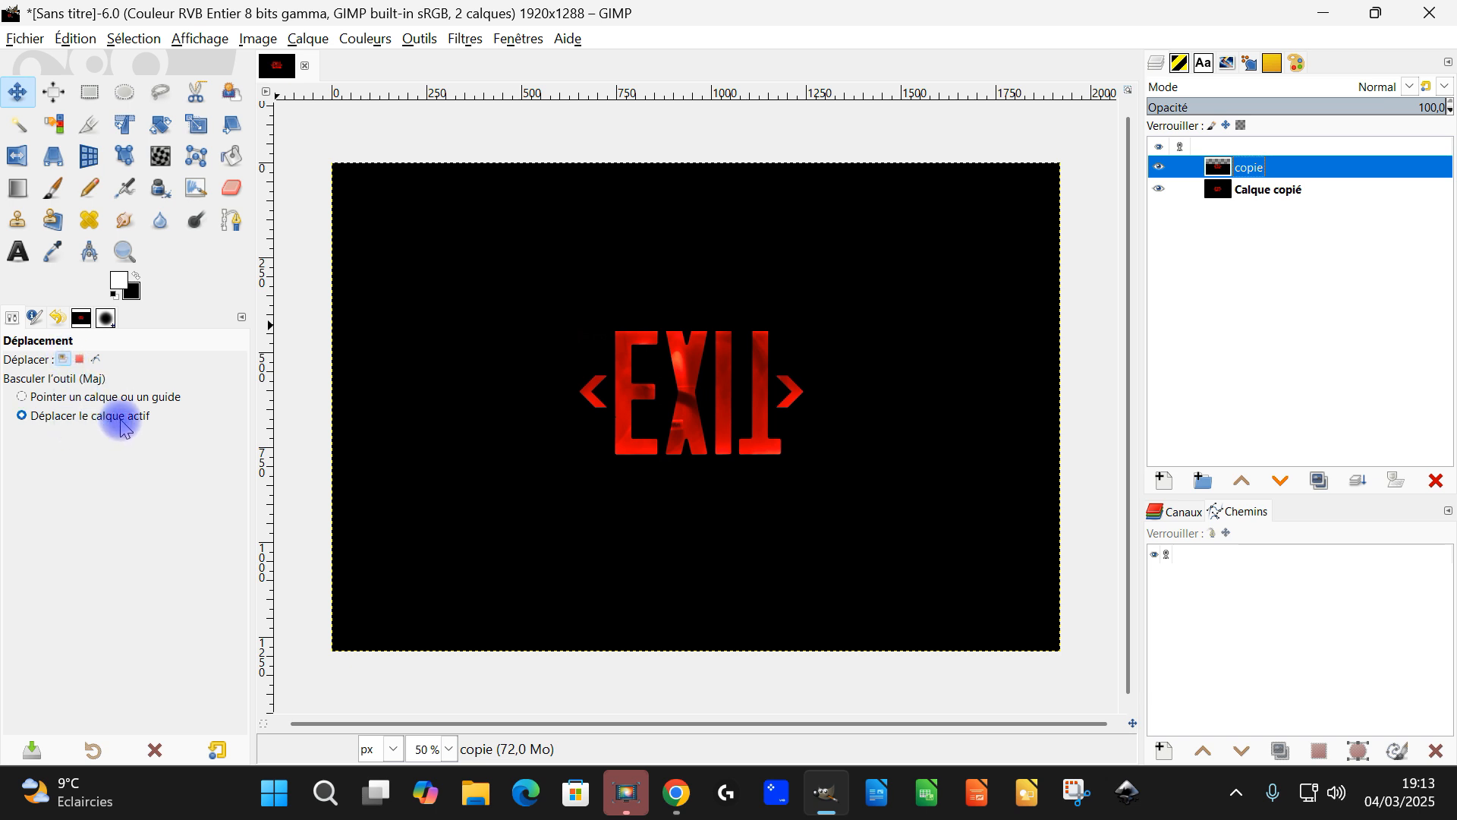
{"action": "left_click_drag", "start_coordinate": [696, 376], "coordinate": [693, 536]}
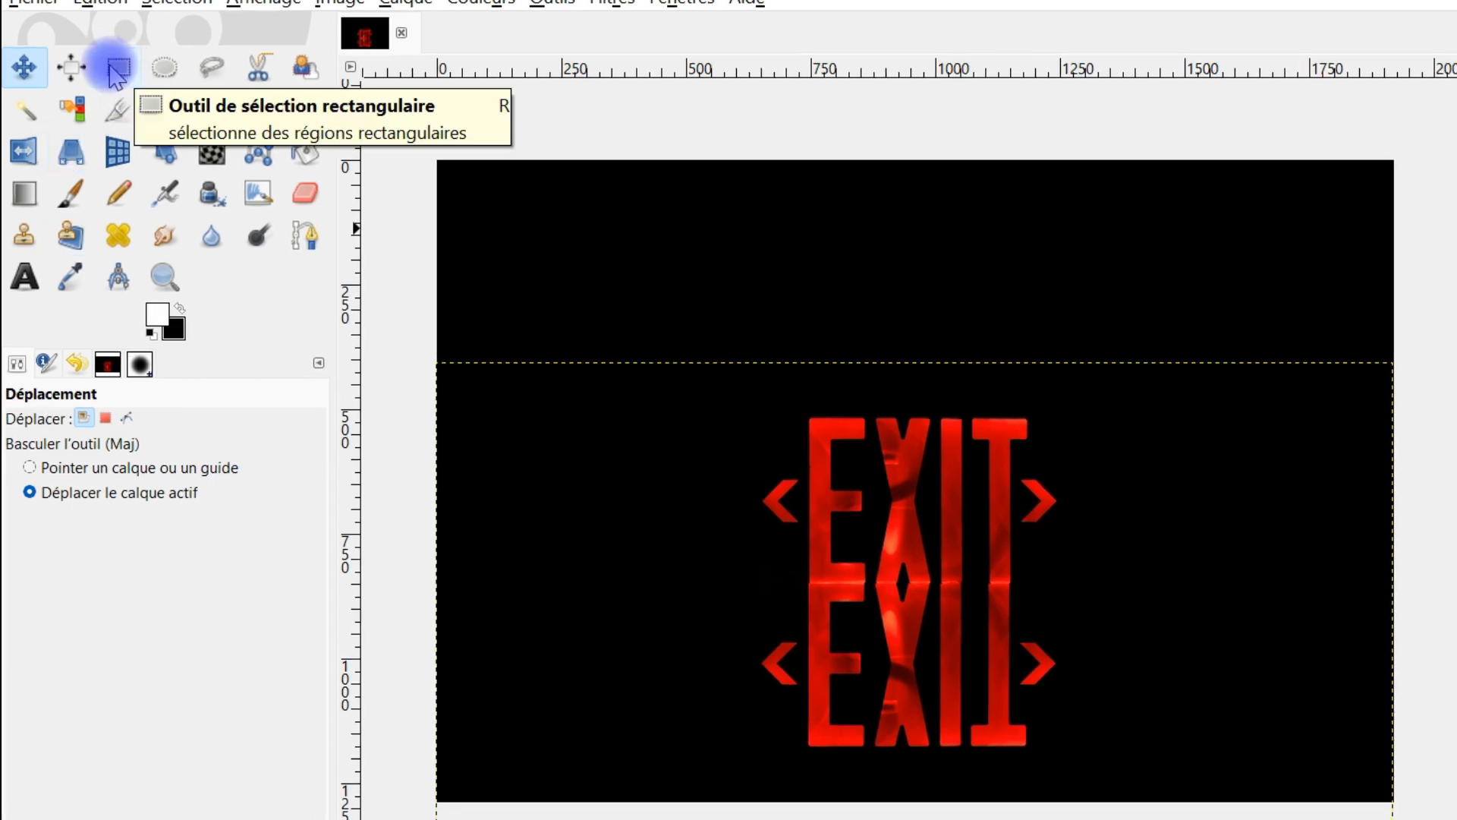
Crop only the copie layer to about 636 × 392 px around the flipped lettering and check it against the original layer.
{"action": "left_click", "coordinate": [117, 113]}
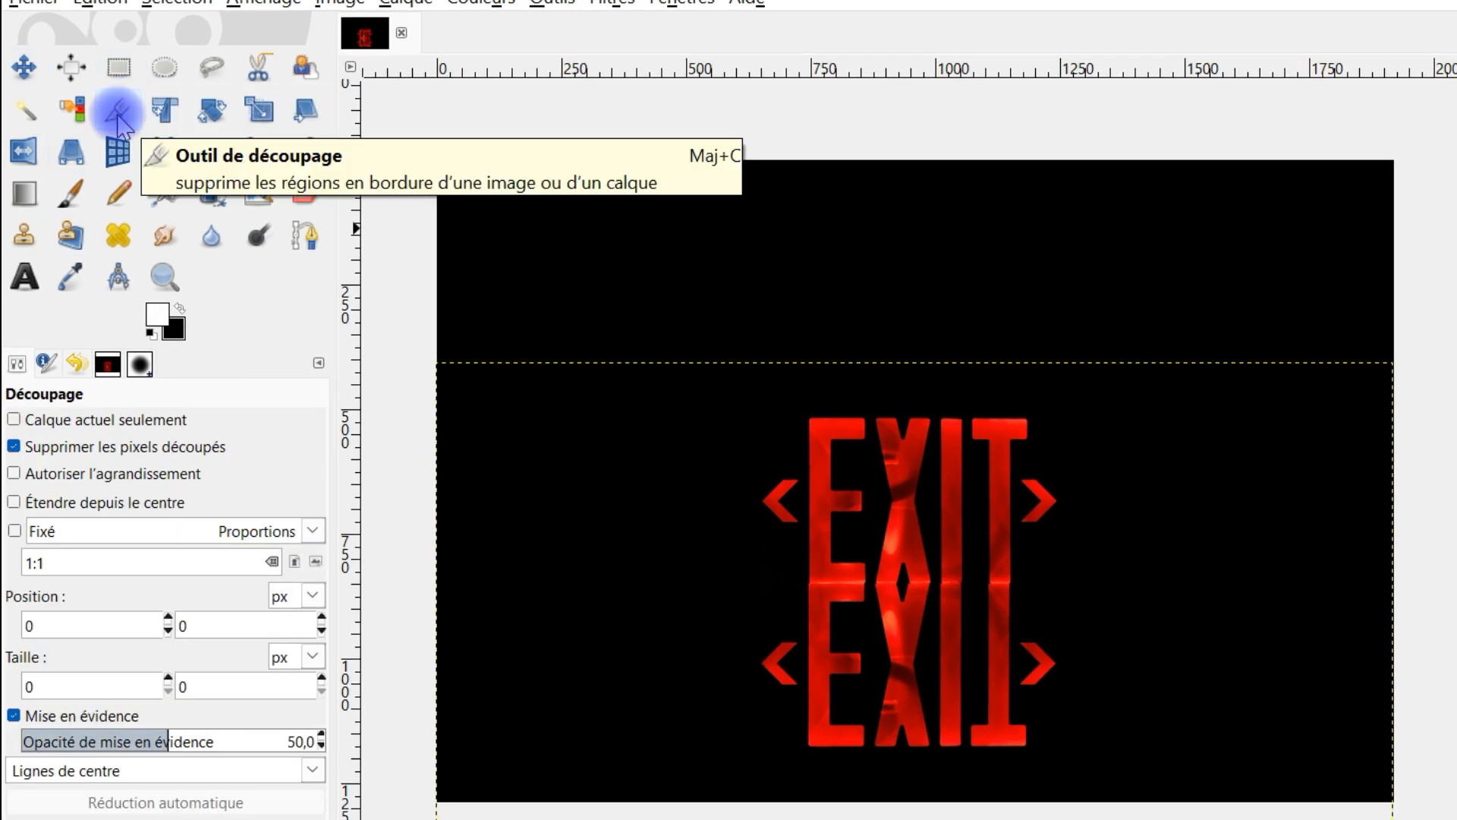
{"action": "left_click", "coordinate": [30, 419]}
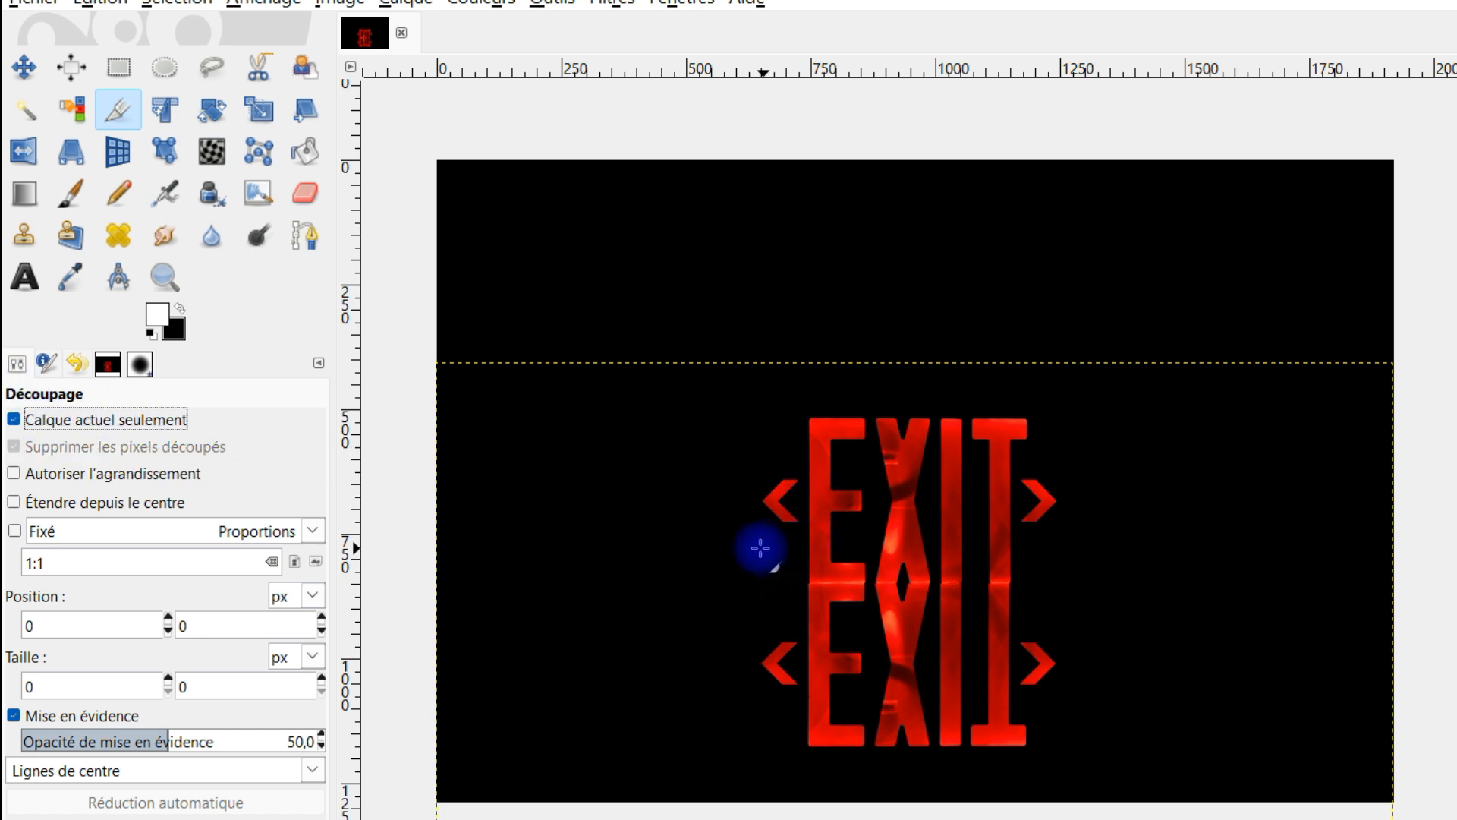
{"action": "left_click_drag", "start_coordinate": [747, 564], "coordinate": [1066, 758]}
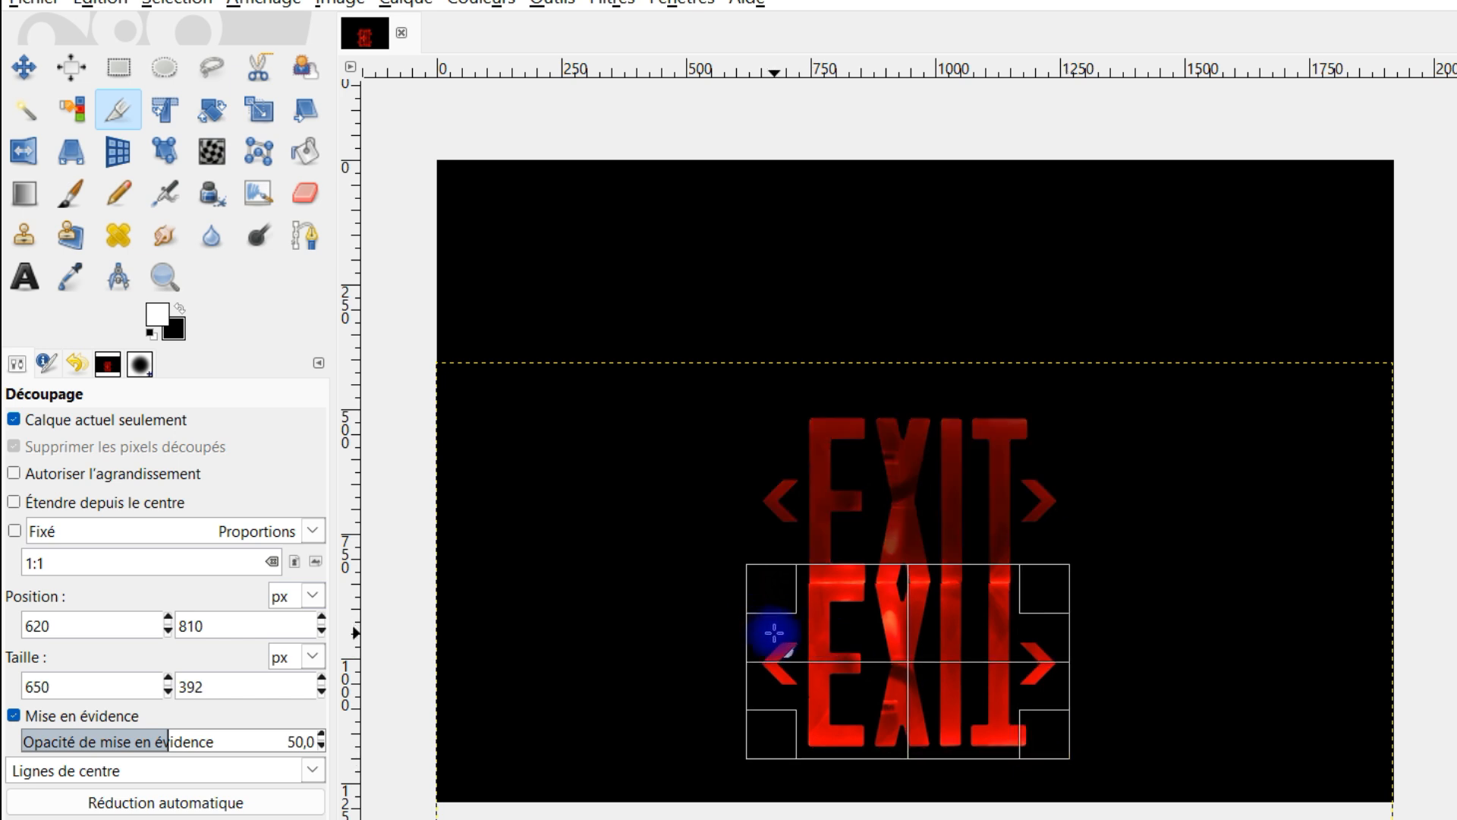
{"action": "left_click_drag", "start_coordinate": [763, 655], "coordinate": [771, 659]}
{"action": "left_click", "coordinate": [986, 617]}
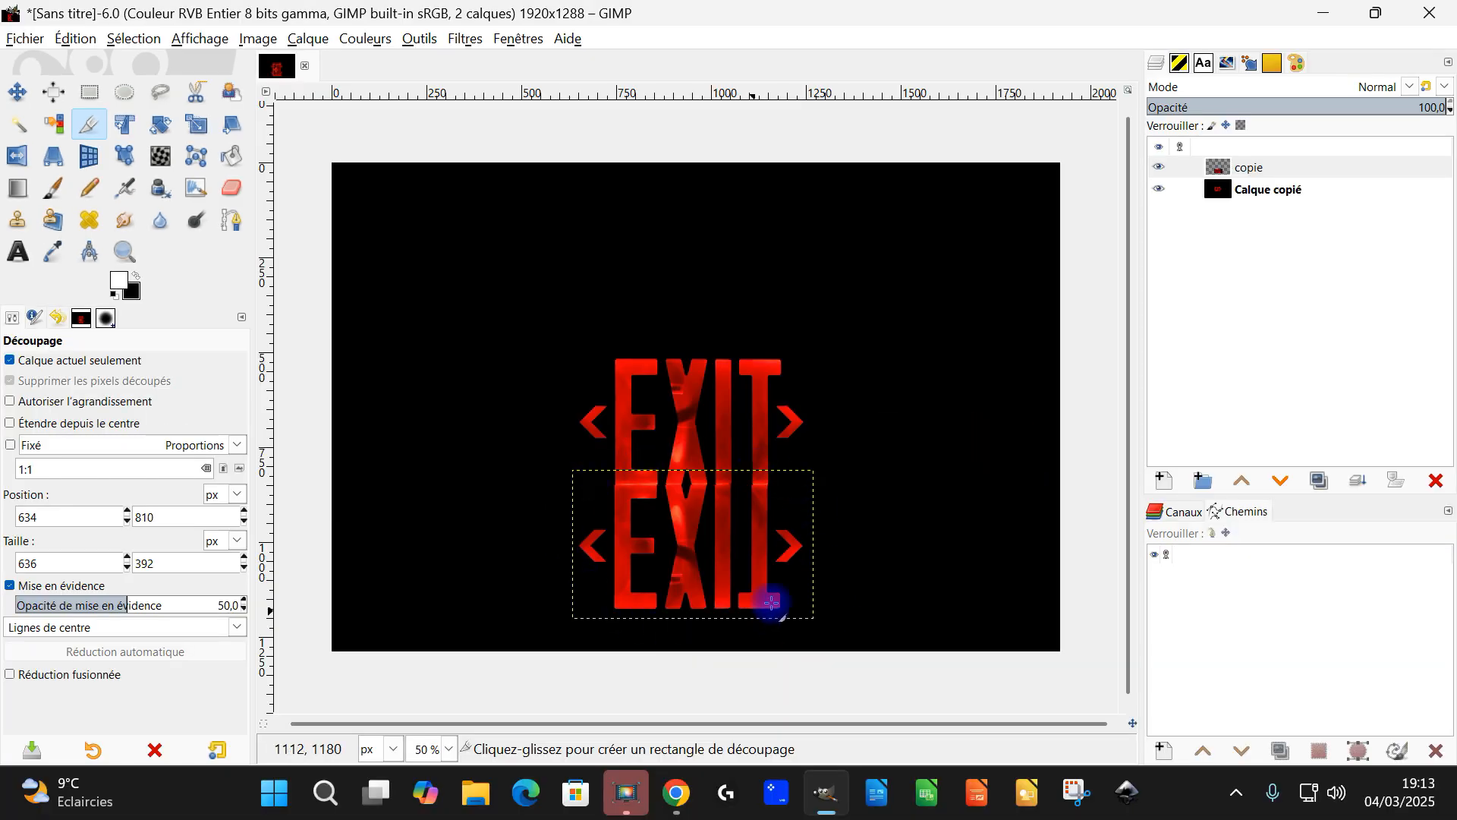
{"action": "left_click", "coordinate": [1159, 189]}
{"action": "left_click", "coordinate": [1159, 190]}
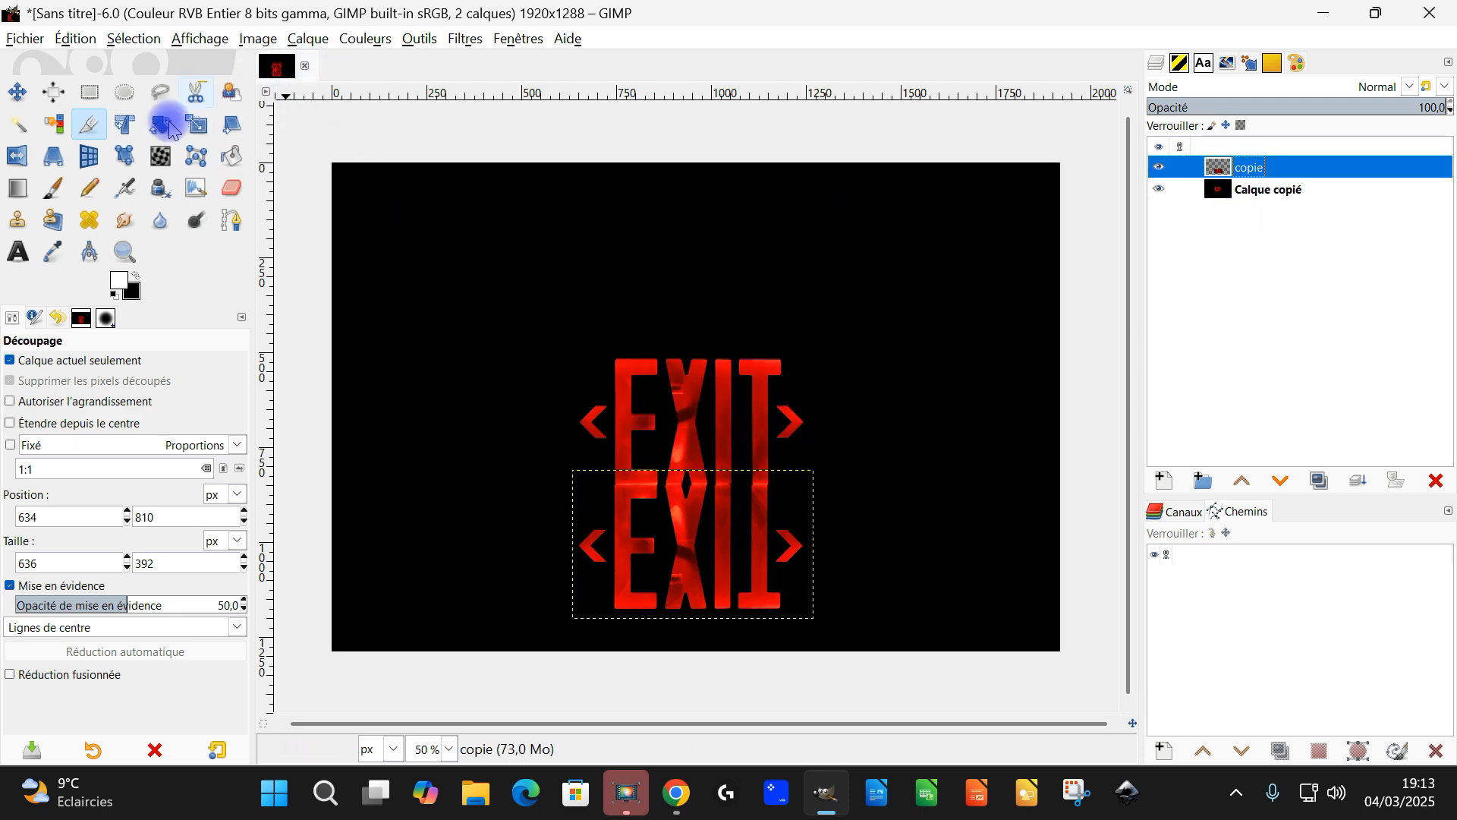
Start a 3D transformation of the copie layer and rotate it around the X axis to an angle of -130.
{"action": "left_click", "coordinate": [90, 157]}
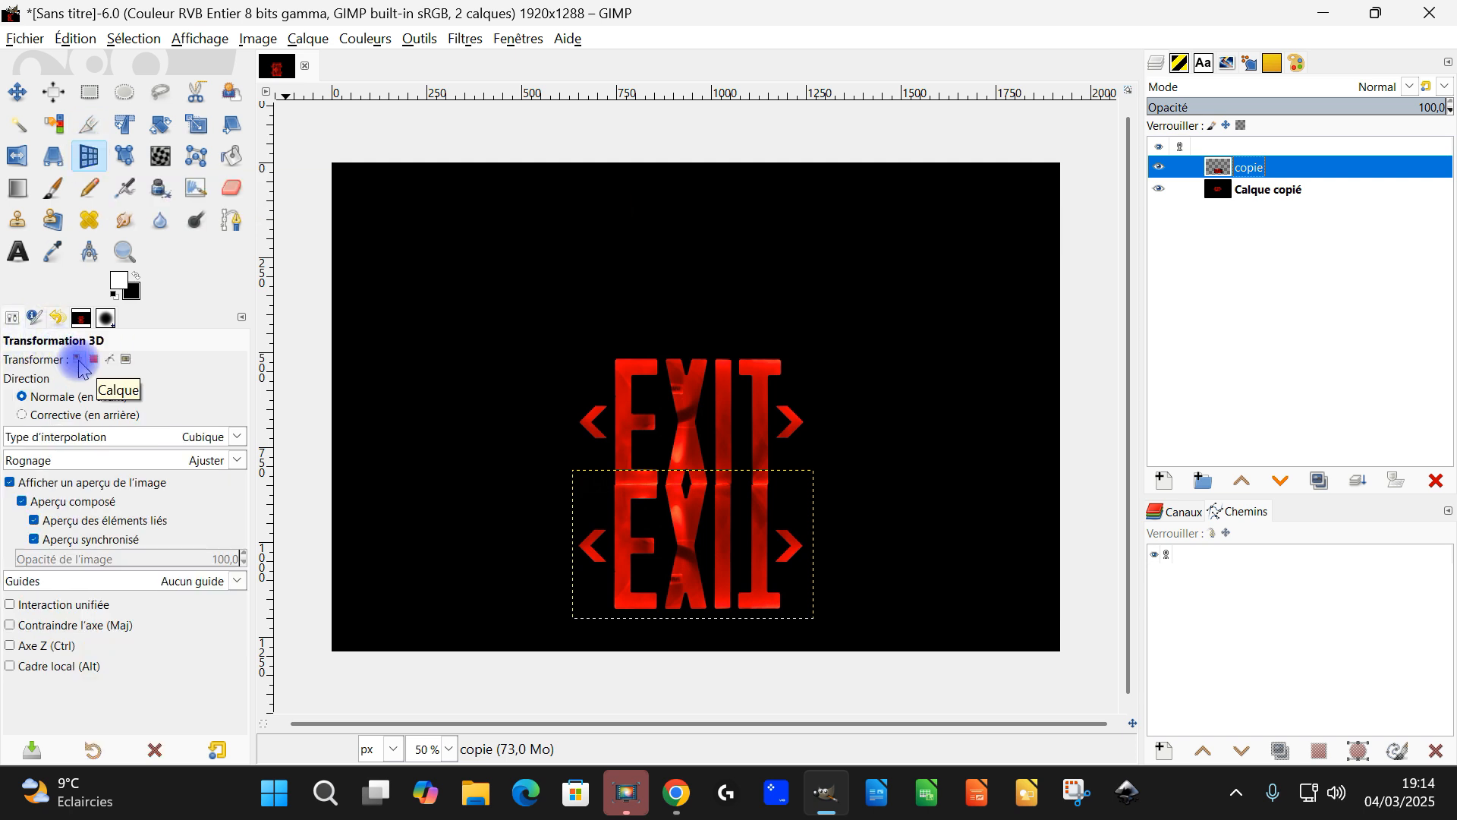
{"action": "left_click", "coordinate": [692, 536]}
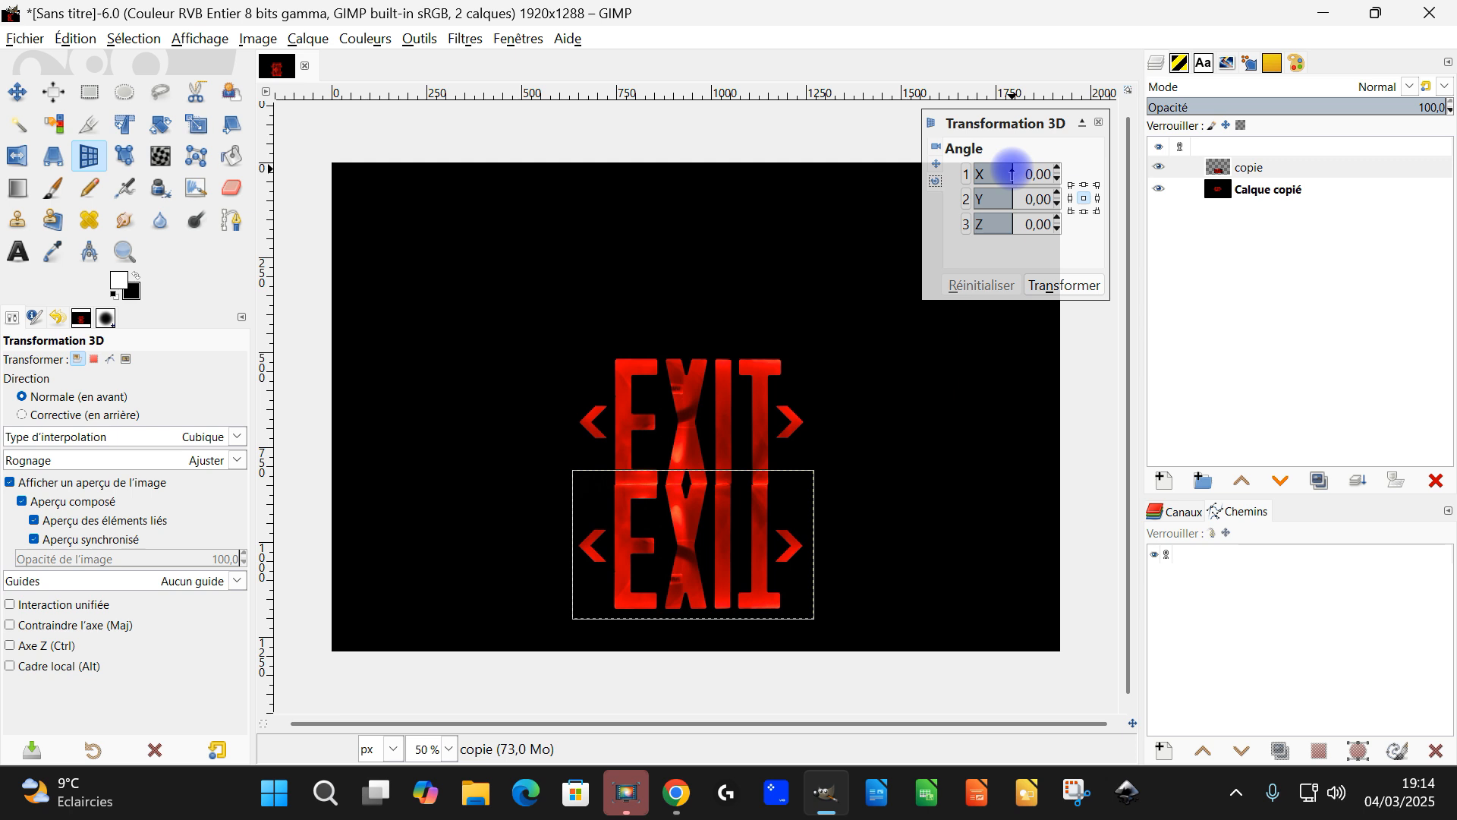
{"action": "left_click", "coordinate": [1057, 169]}
{"action": "left_click", "coordinate": [1057, 169]}
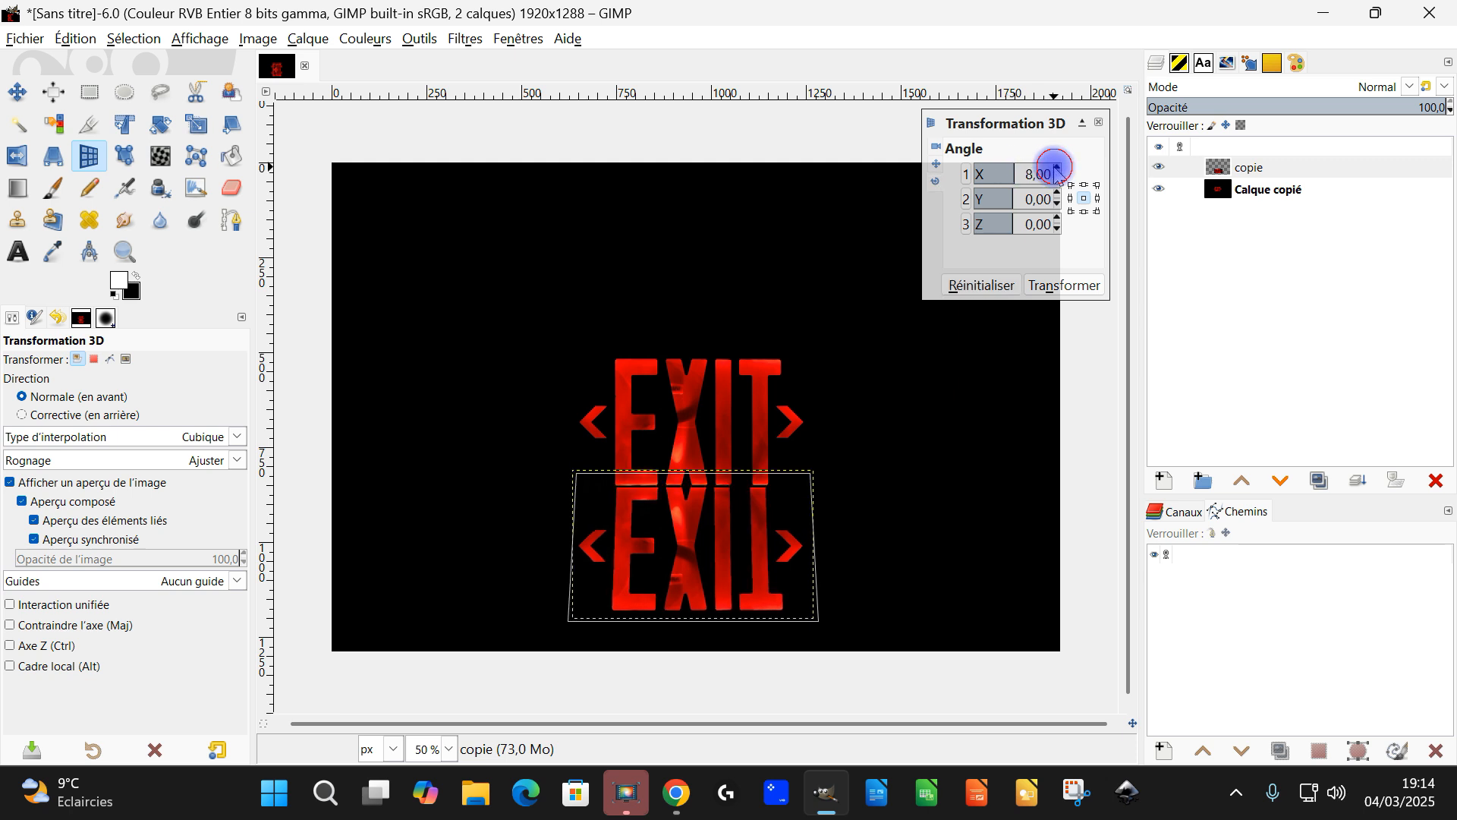
{"action": "left_click_drag", "start_coordinate": [1057, 168], "coordinate": [1059, 171]}
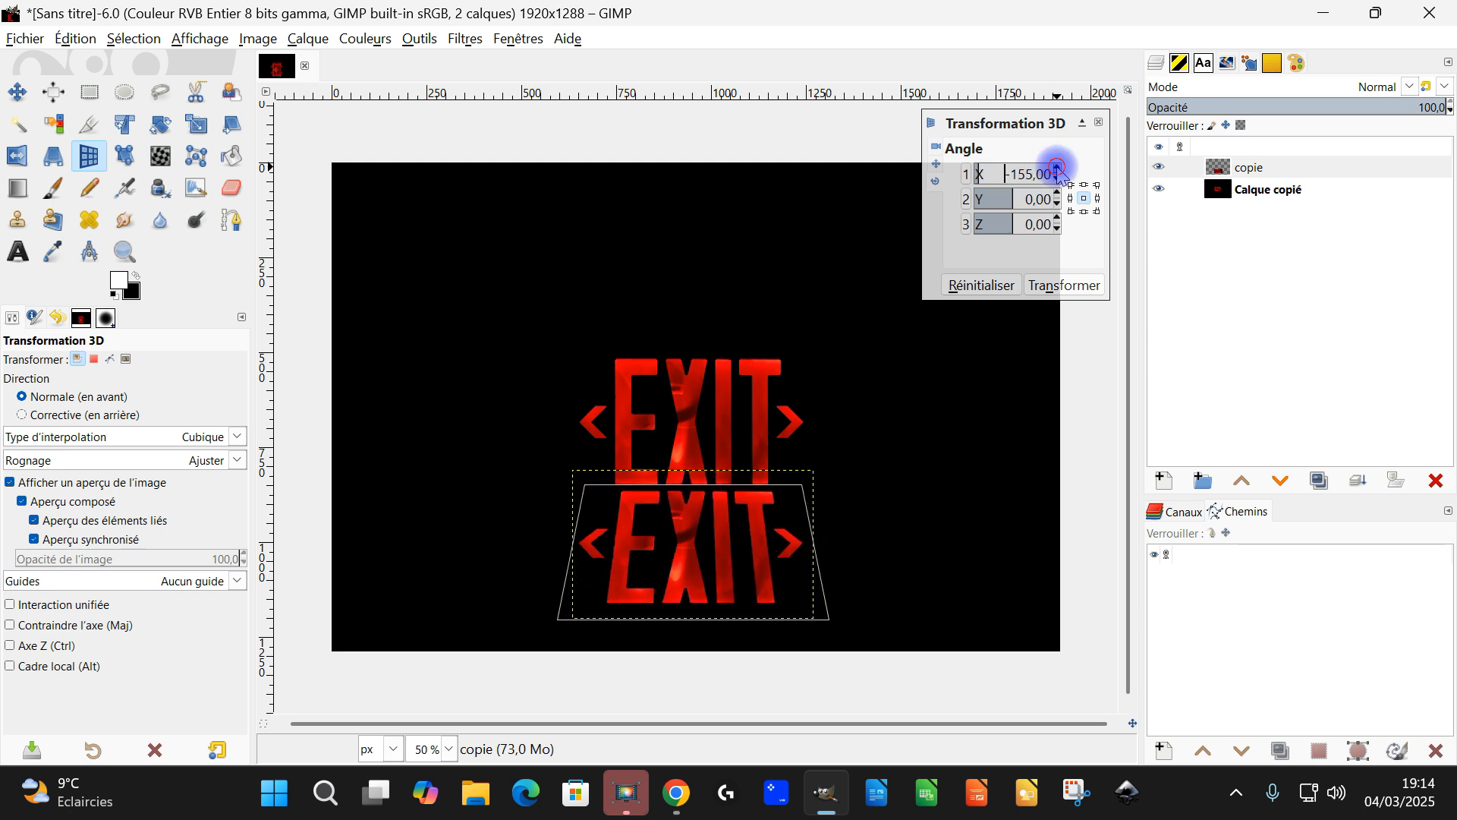
{"action": "left_click_drag", "start_coordinate": [1058, 168], "coordinate": [1058, 168]}
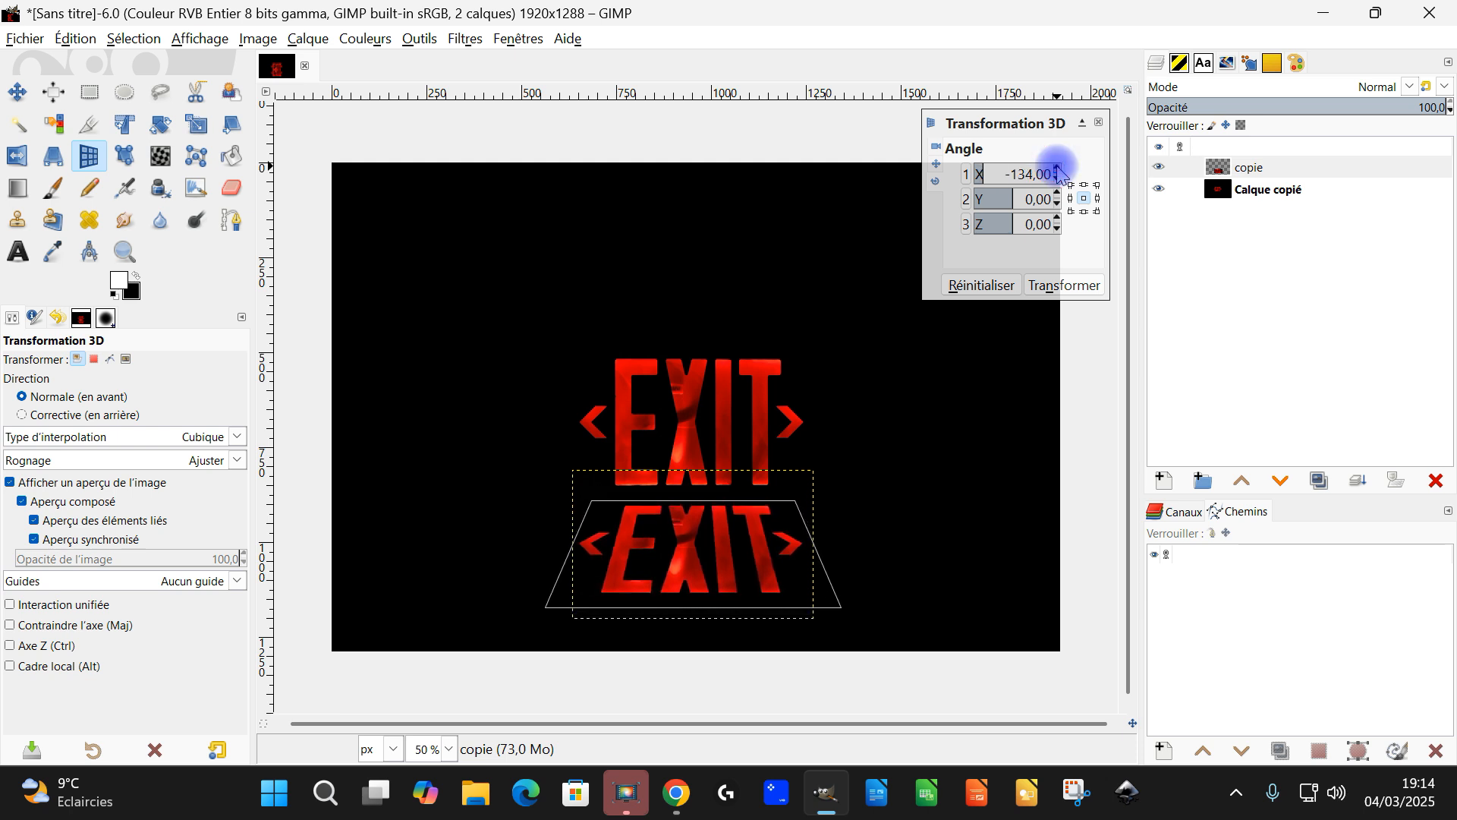
{"action": "left_click_drag", "start_coordinate": [1057, 168], "coordinate": [1058, 170]}
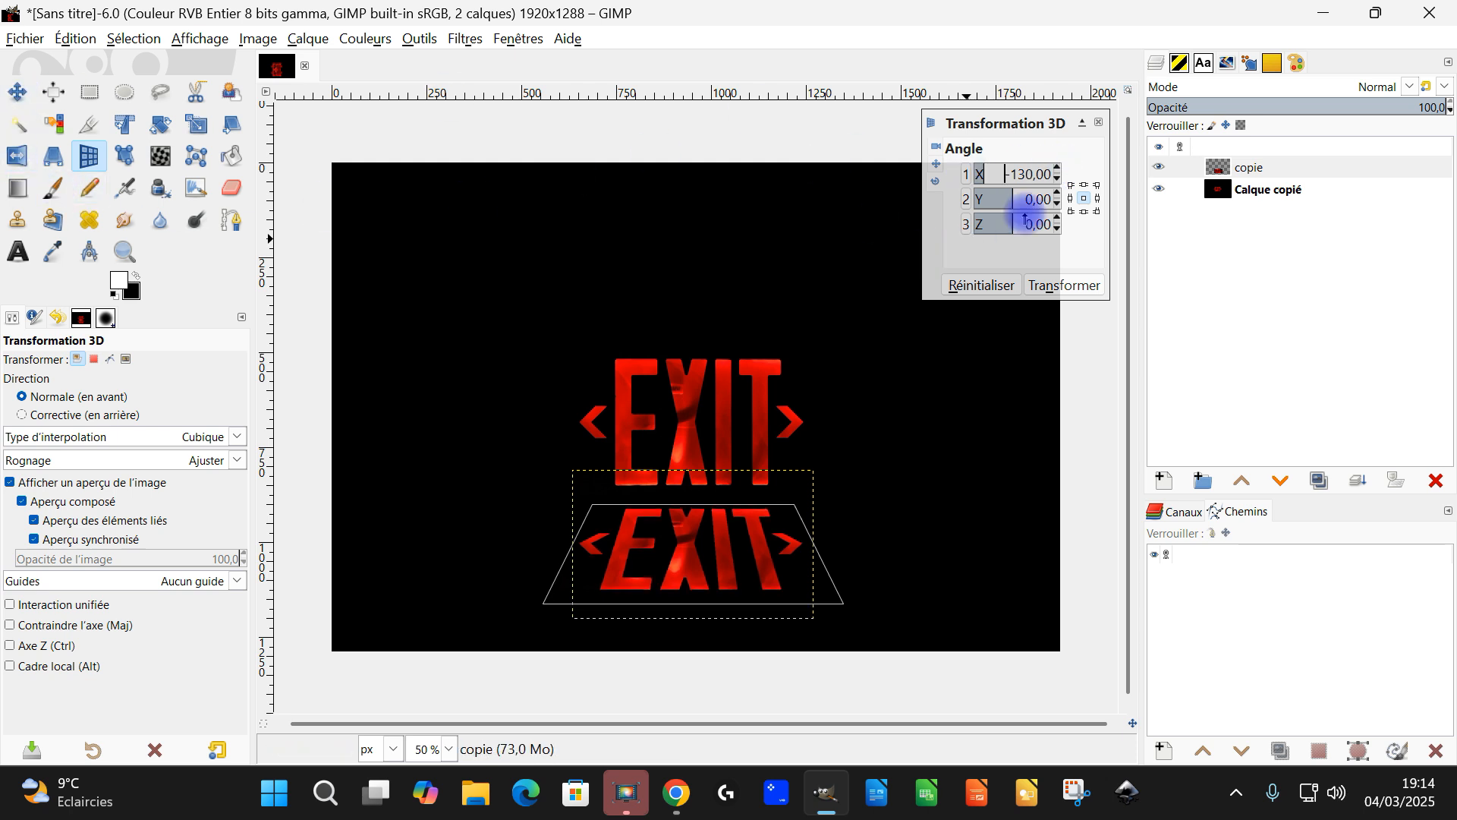
{"action": "left_click", "coordinate": [1067, 288]}
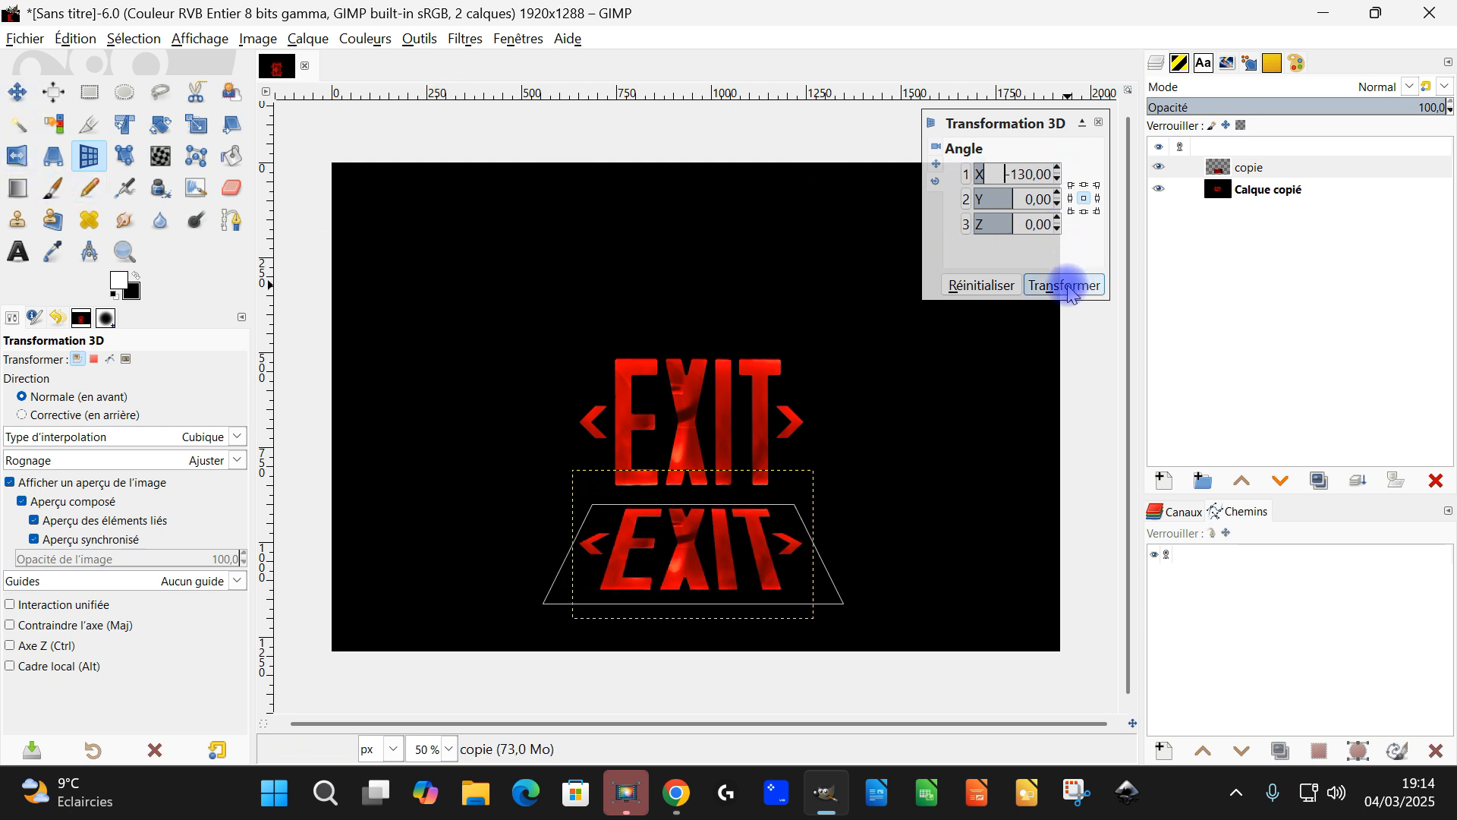
Offset the copie layer by -56 px in Y and 33 px in Z, and set its X rotation angle to 38.08.
{"action": "left_click", "coordinate": [938, 171]}
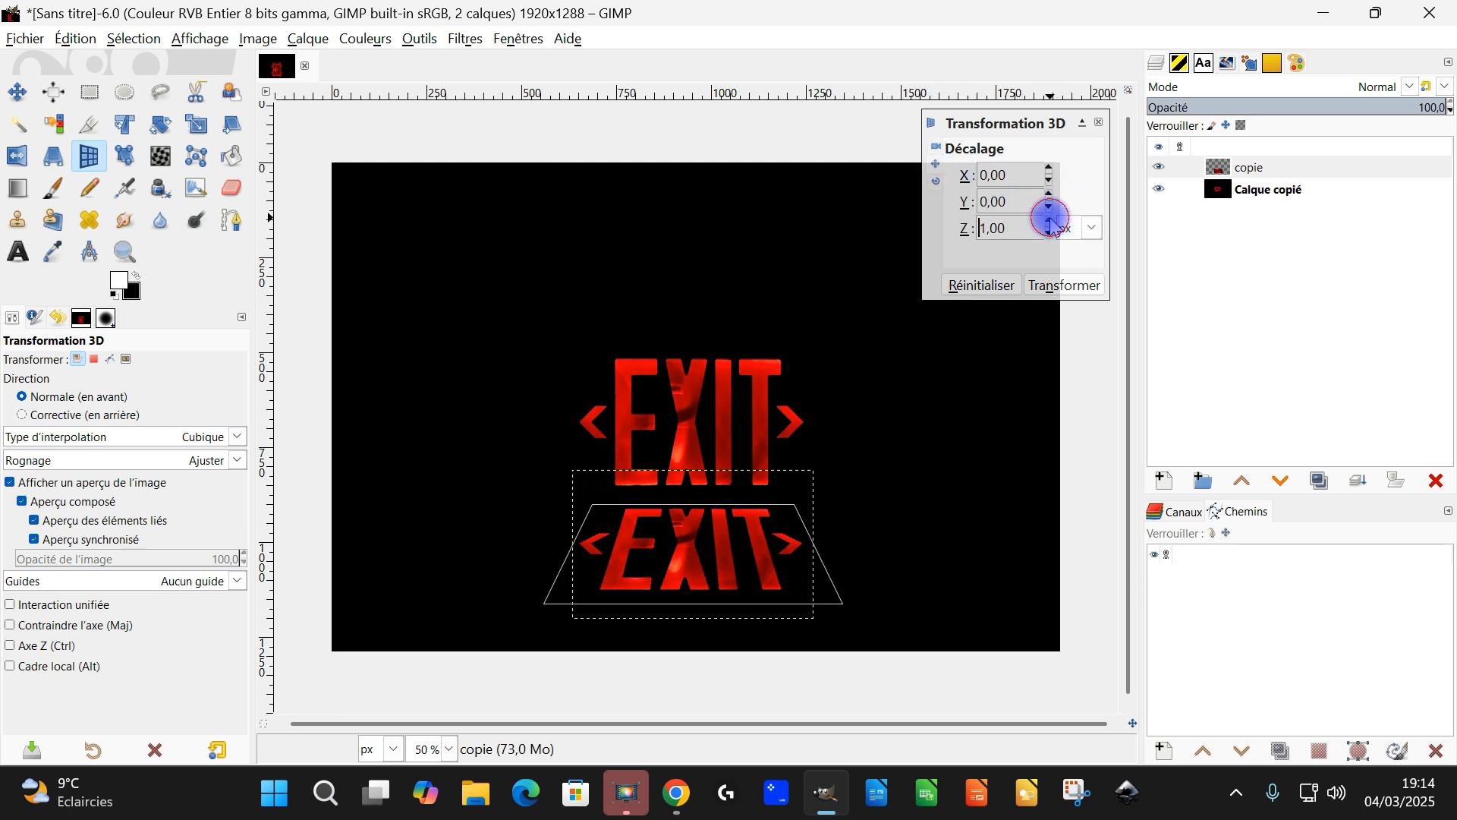
{"action": "left_click_drag", "start_coordinate": [1051, 219], "coordinate": [1050, 212]}
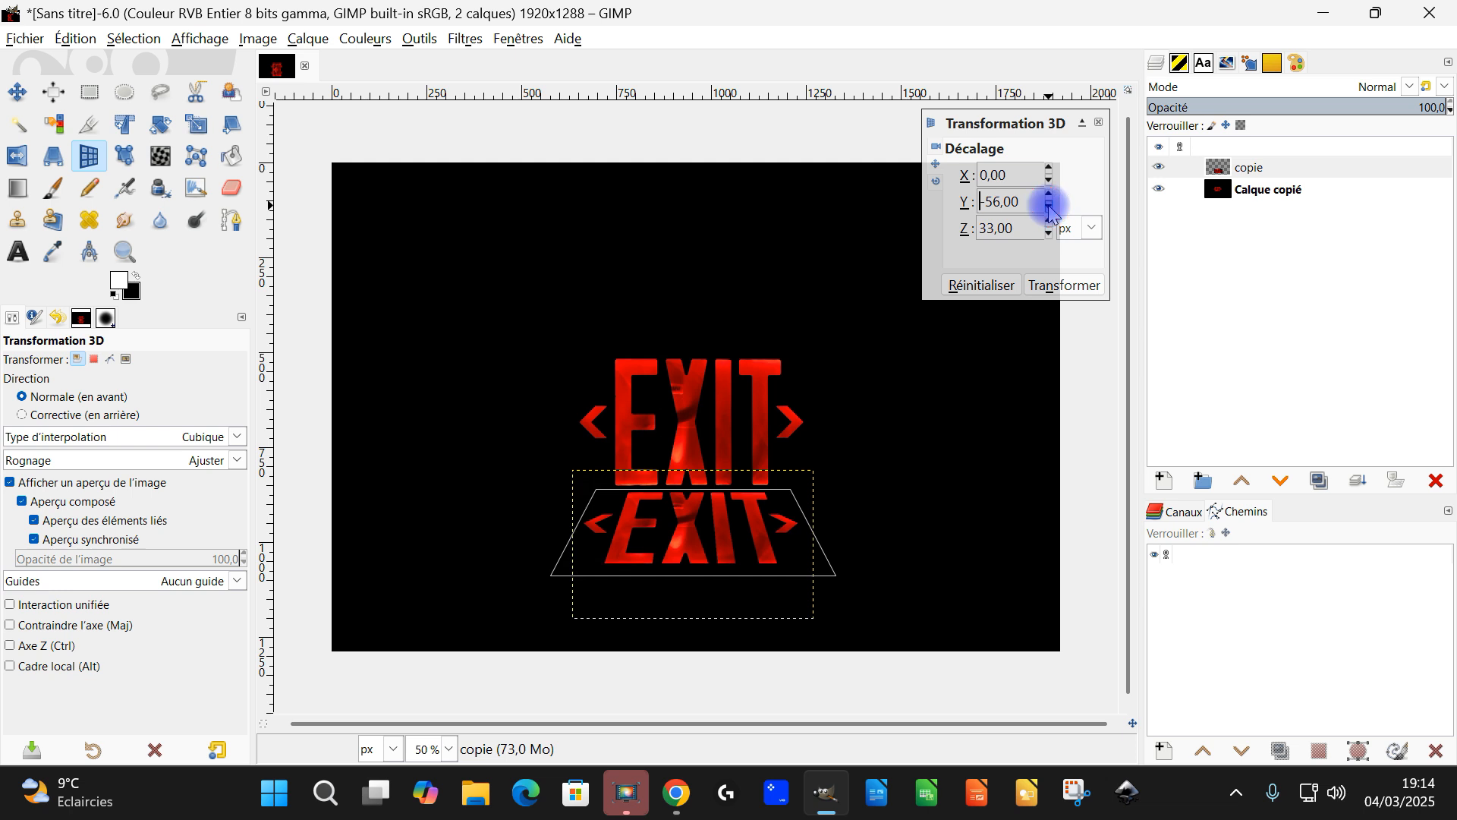
{"action": "left_click", "coordinate": [936, 181]}
{"action": "left_click_drag", "start_coordinate": [994, 173], "coordinate": [1022, 174]}
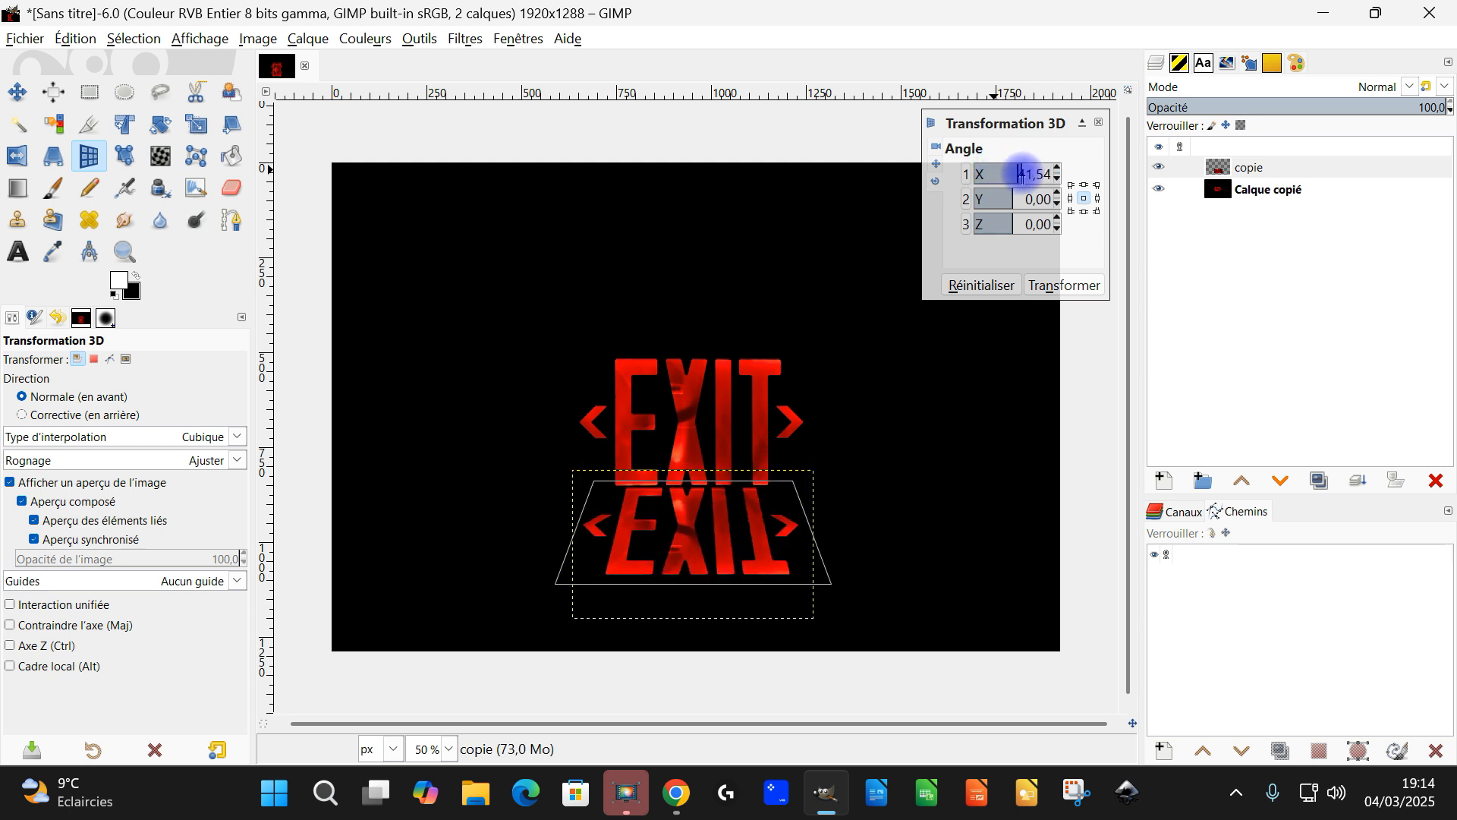
{"action": "left_click_drag", "start_coordinate": [1022, 174], "coordinate": [1021, 173]}
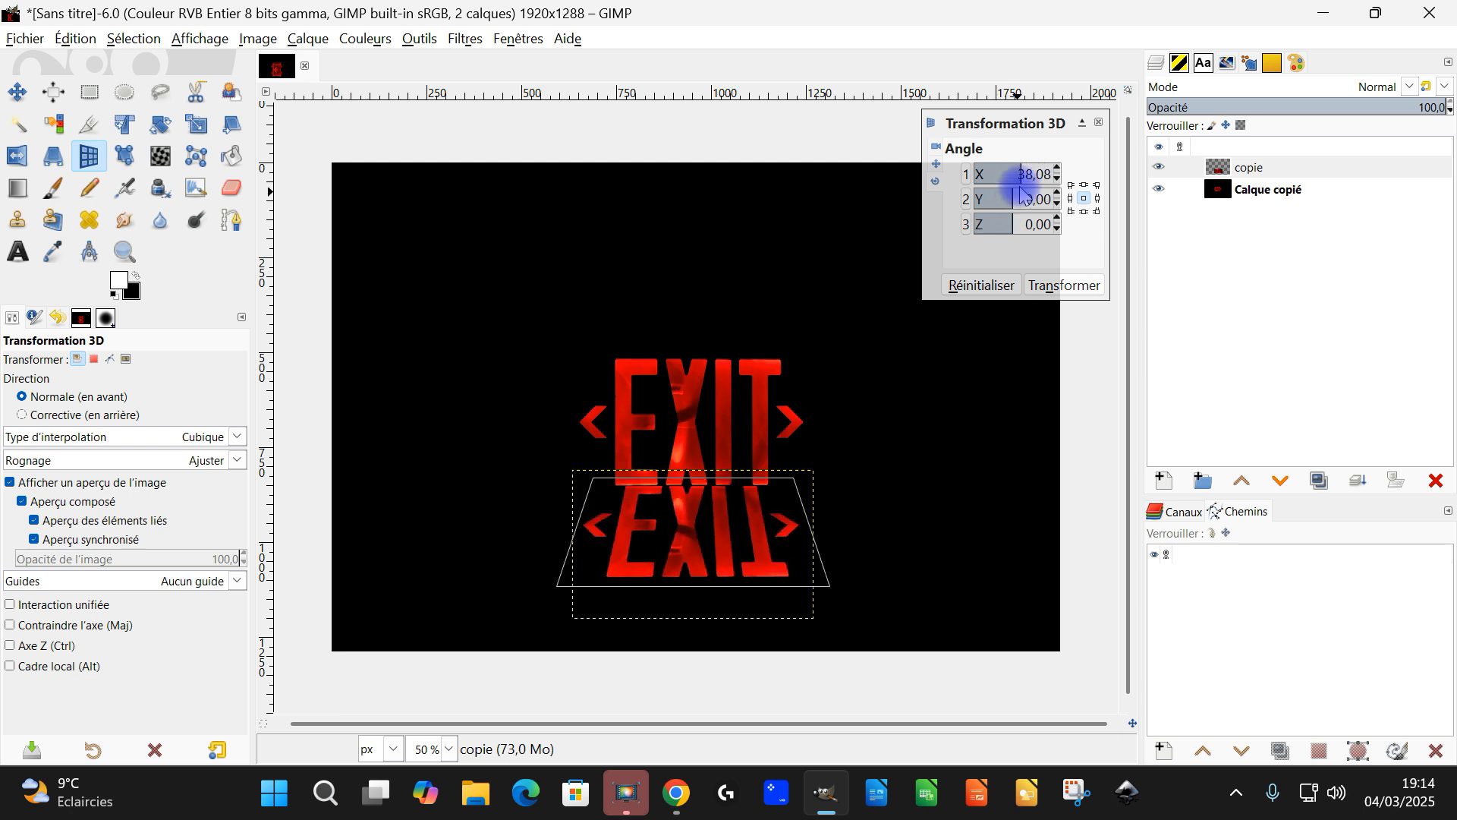
Set the 3D transformation's offset to -1 px in X and -49 px in Y, and apply it to the copie layer.
{"action": "left_click", "coordinate": [936, 164]}
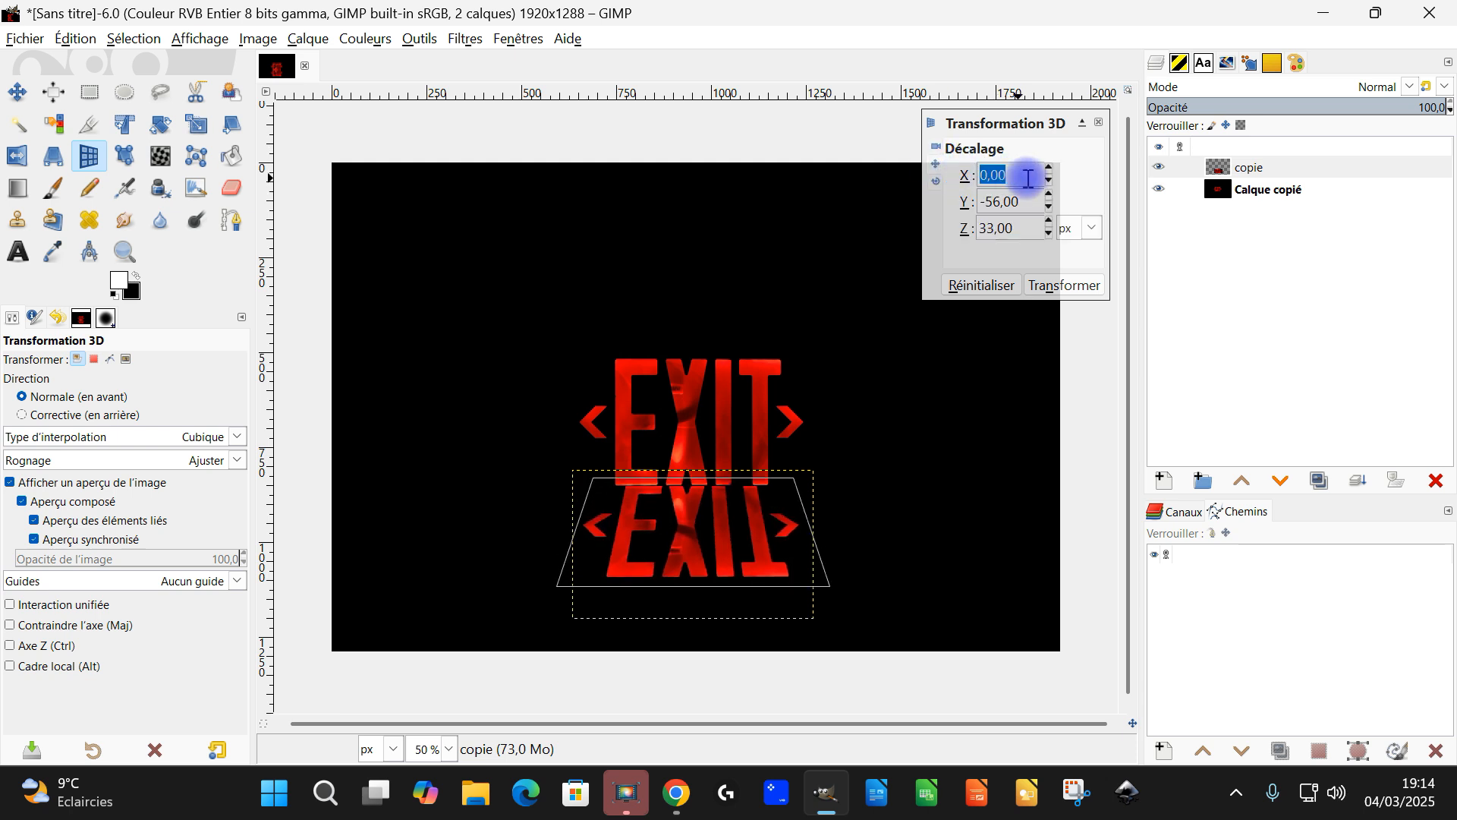
{"action": "left_click", "coordinate": [936, 180]}
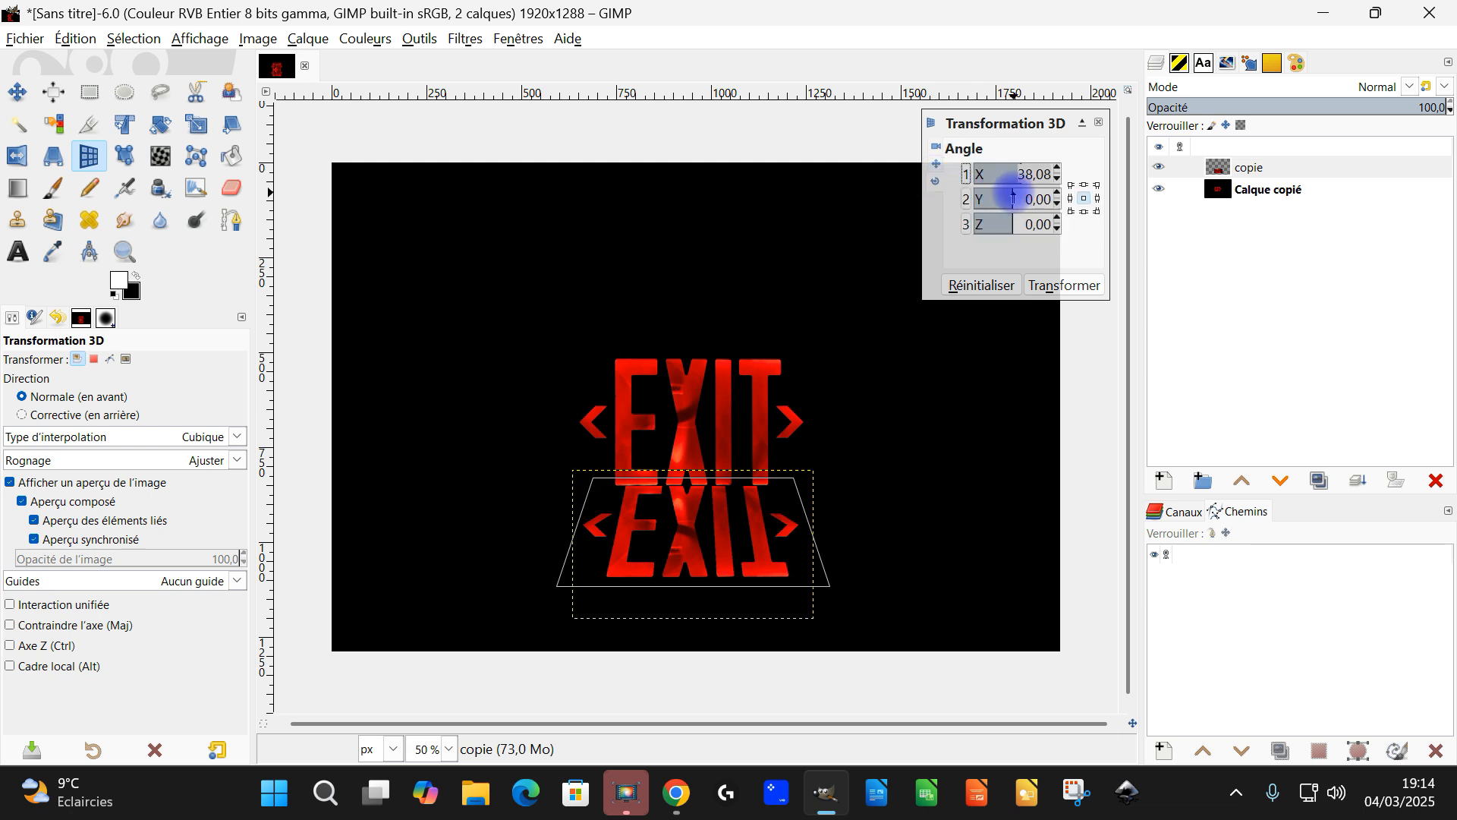
{"action": "left_click", "coordinate": [935, 164]}
{"action": "left_click", "coordinate": [1049, 195]}
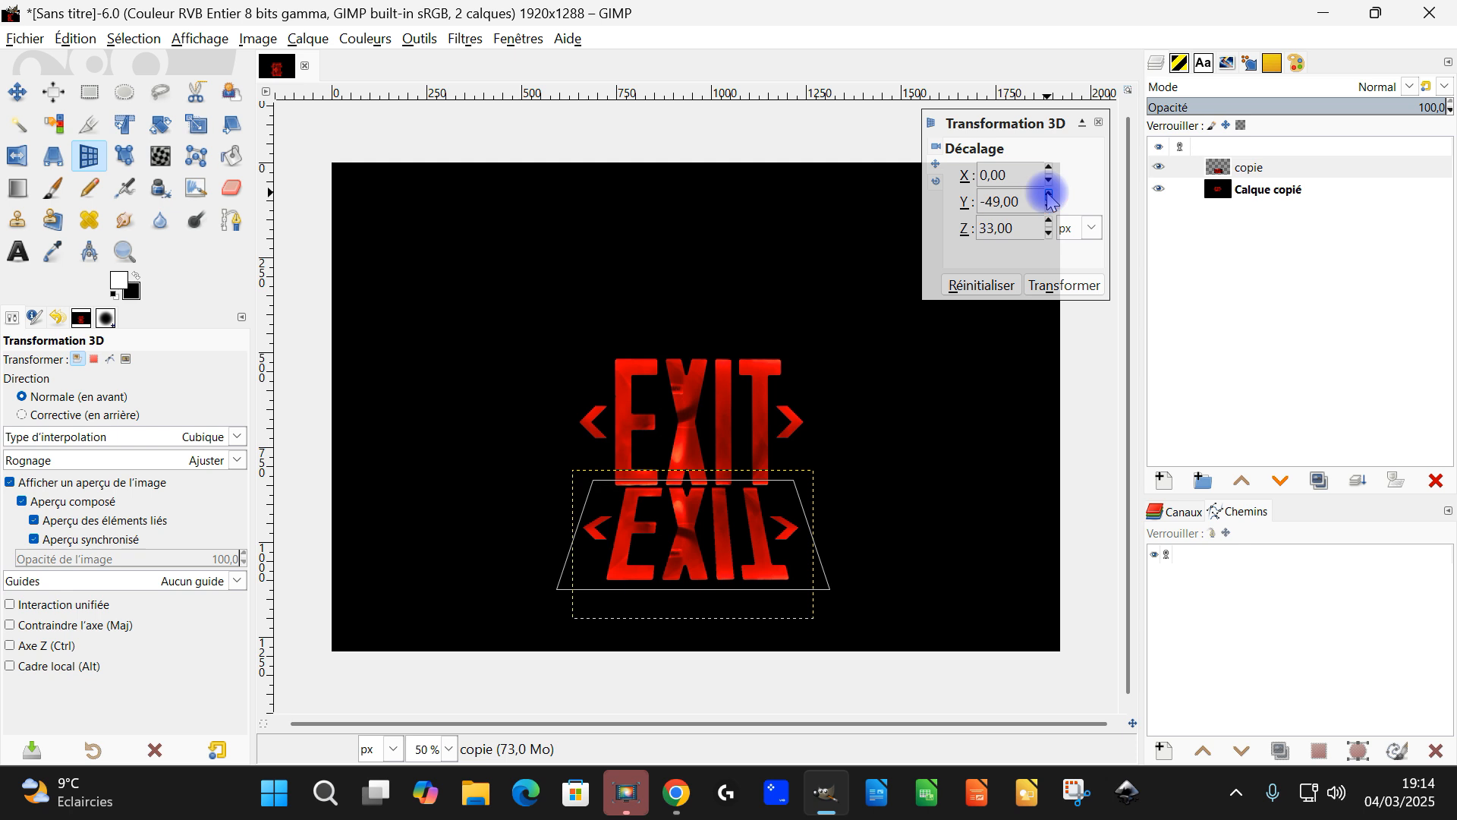
{"action": "left_click", "coordinate": [1048, 167]}
{"action": "left_click", "coordinate": [1048, 180]}
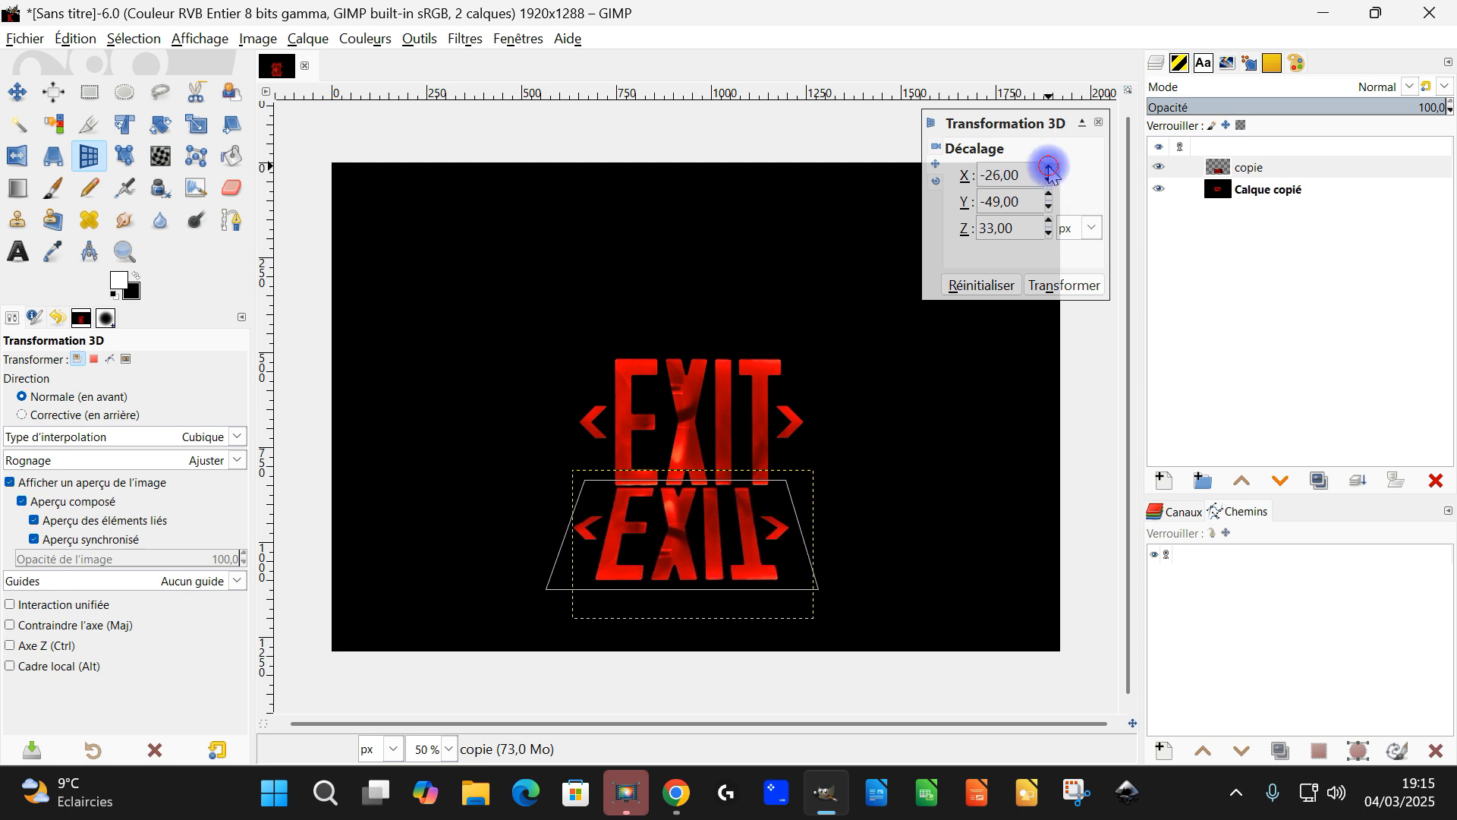
{"action": "left_click", "coordinate": [1048, 168]}
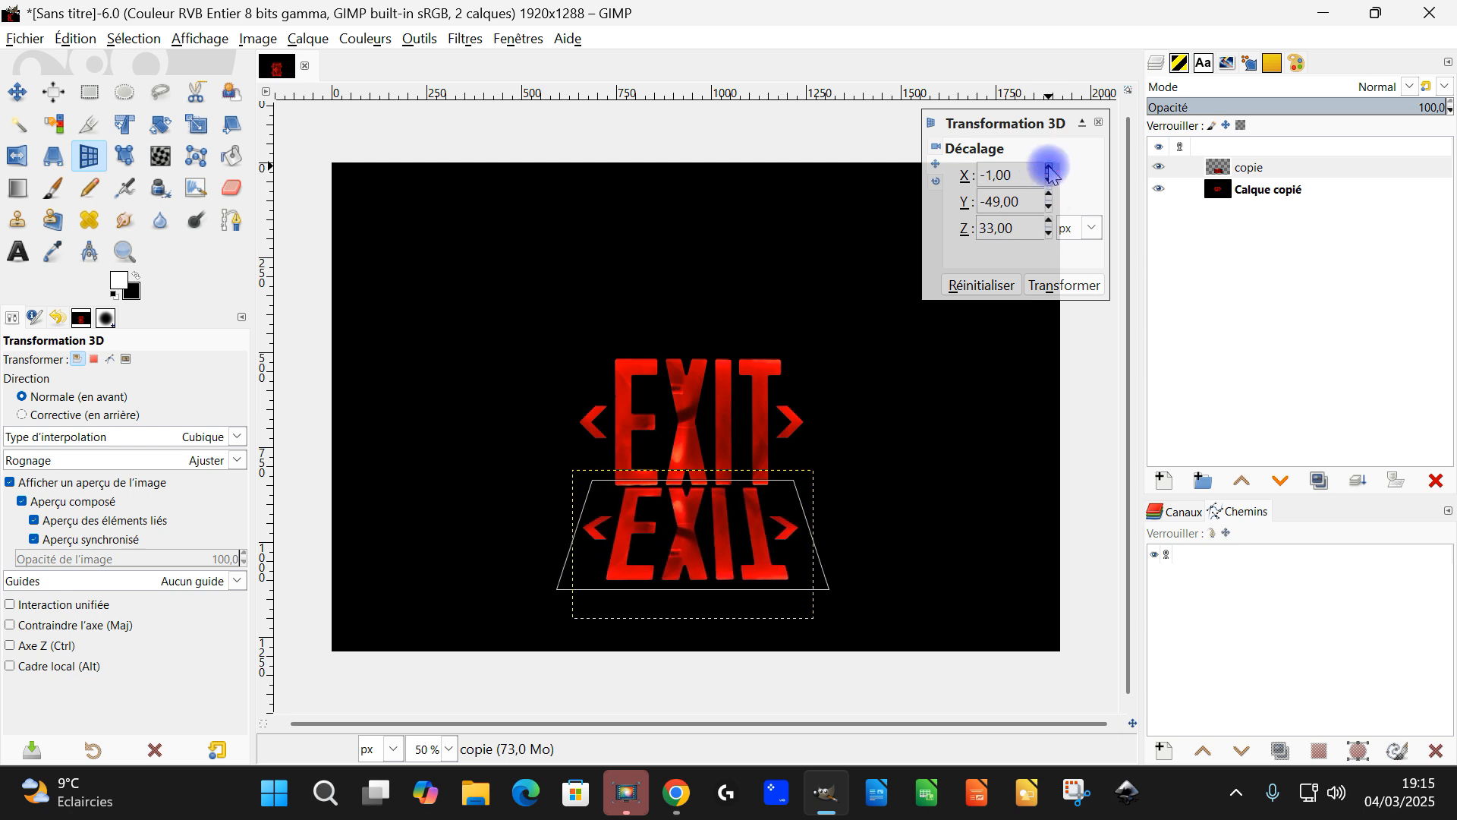
{"action": "left_click", "coordinate": [1063, 285]}
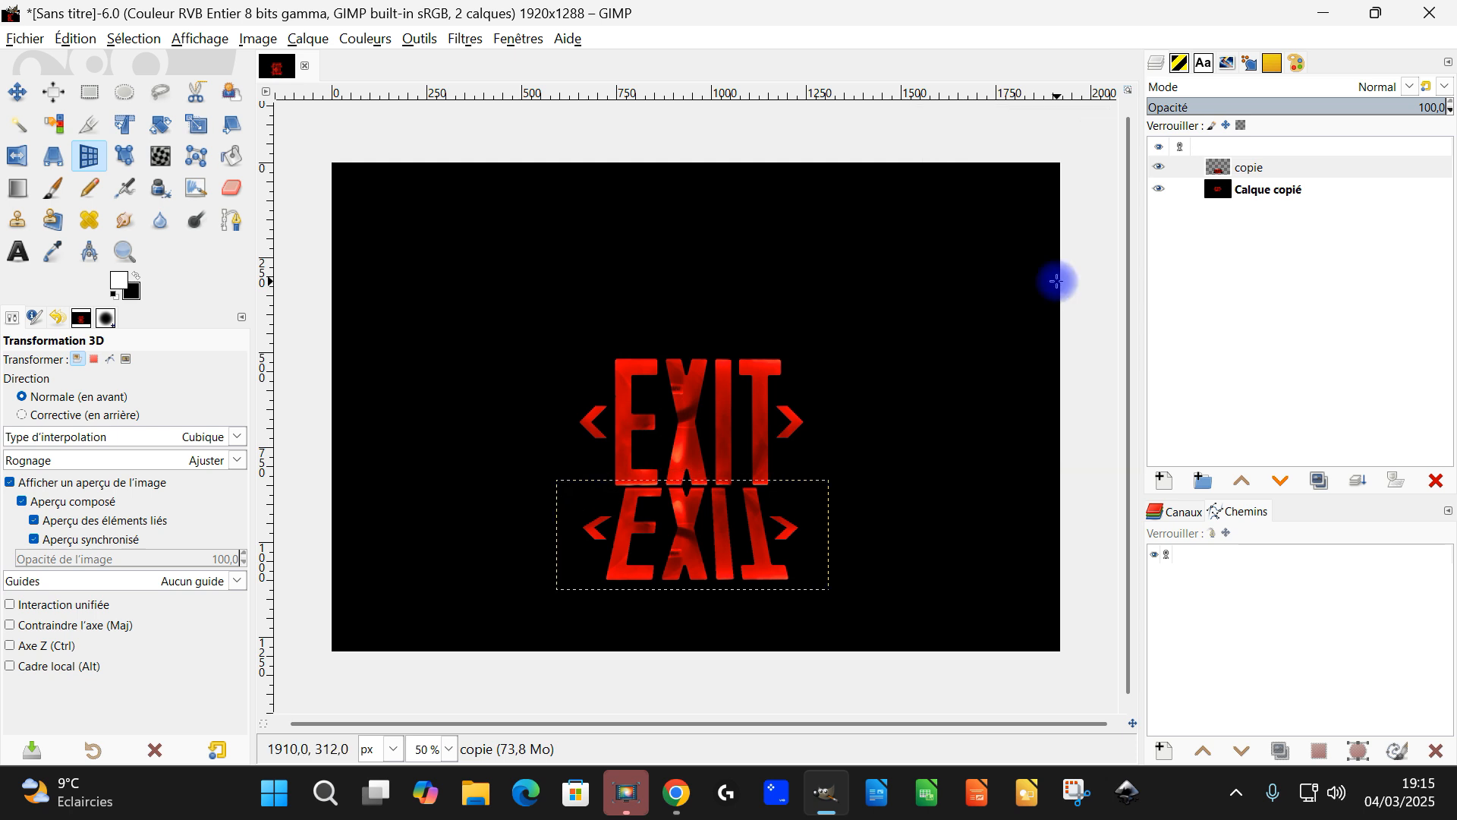
Scale the copie layer proportionally to about 821 × 330 px so the reflection meets the base of the original EXIT lettering.
{"action": "left_click", "coordinate": [196, 124]}
{"action": "left_click", "coordinate": [698, 538]}
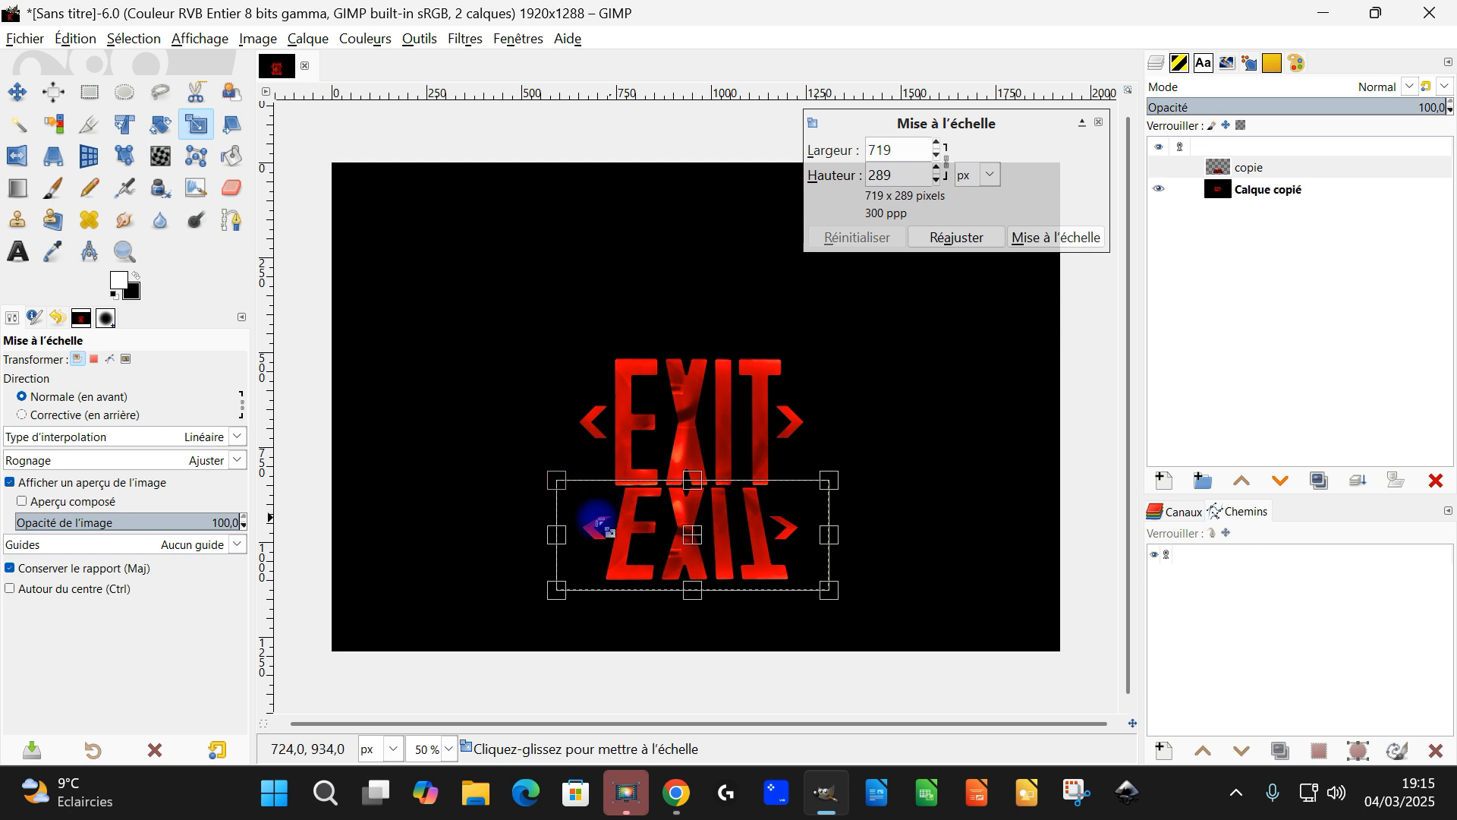
{"action": "left_click_drag", "start_coordinate": [559, 529], "coordinate": [540, 530]}
{"action": "left_click_drag", "start_coordinate": [827, 529], "coordinate": [848, 531]}
{"action": "left_click_drag", "start_coordinate": [704, 547], "coordinate": [704, 554]}
{"action": "left_click_drag", "start_coordinate": [845, 537], "coordinate": [851, 537]}
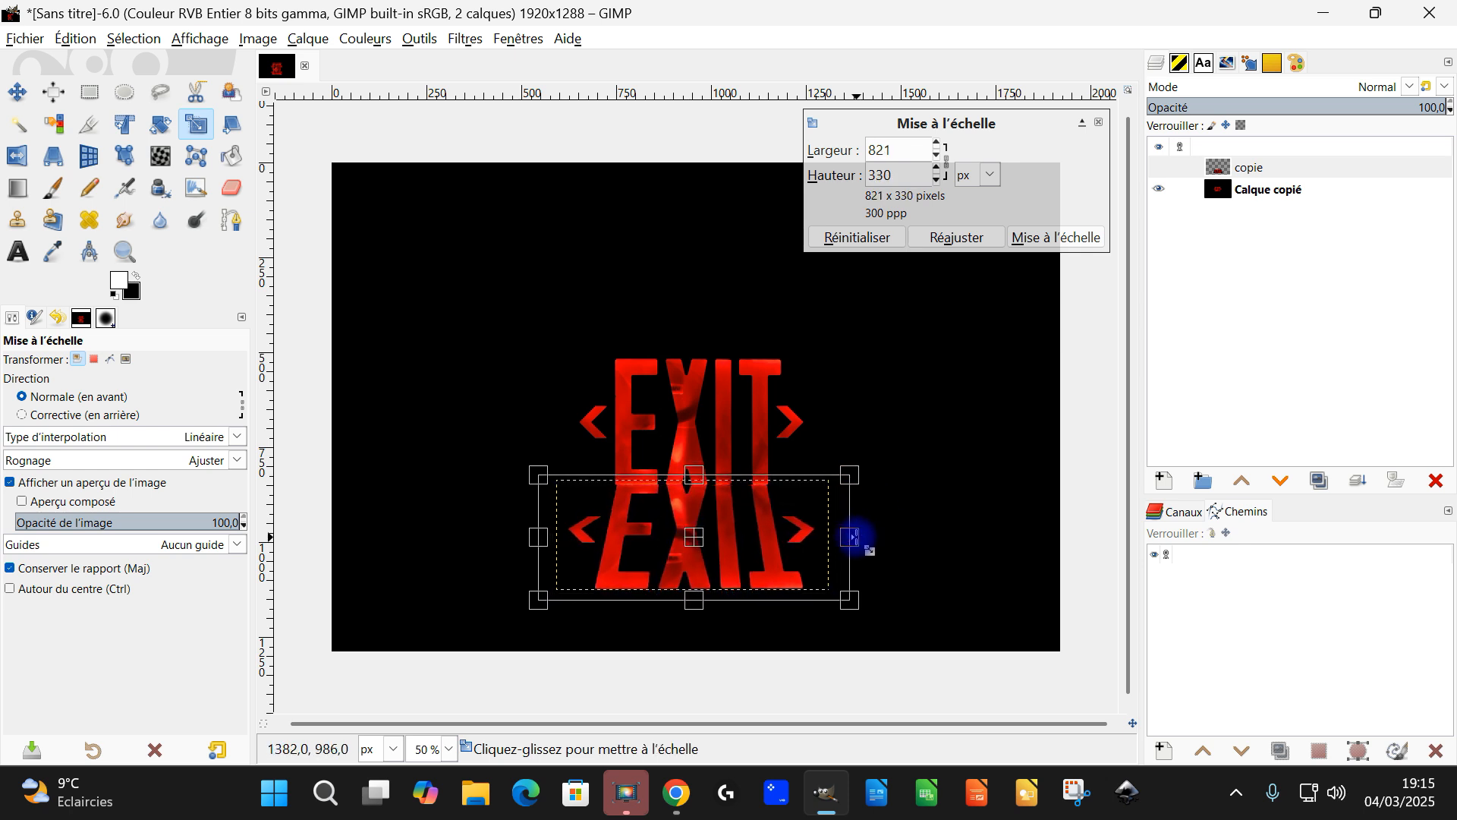
{"action": "left_click", "coordinate": [1057, 238]}
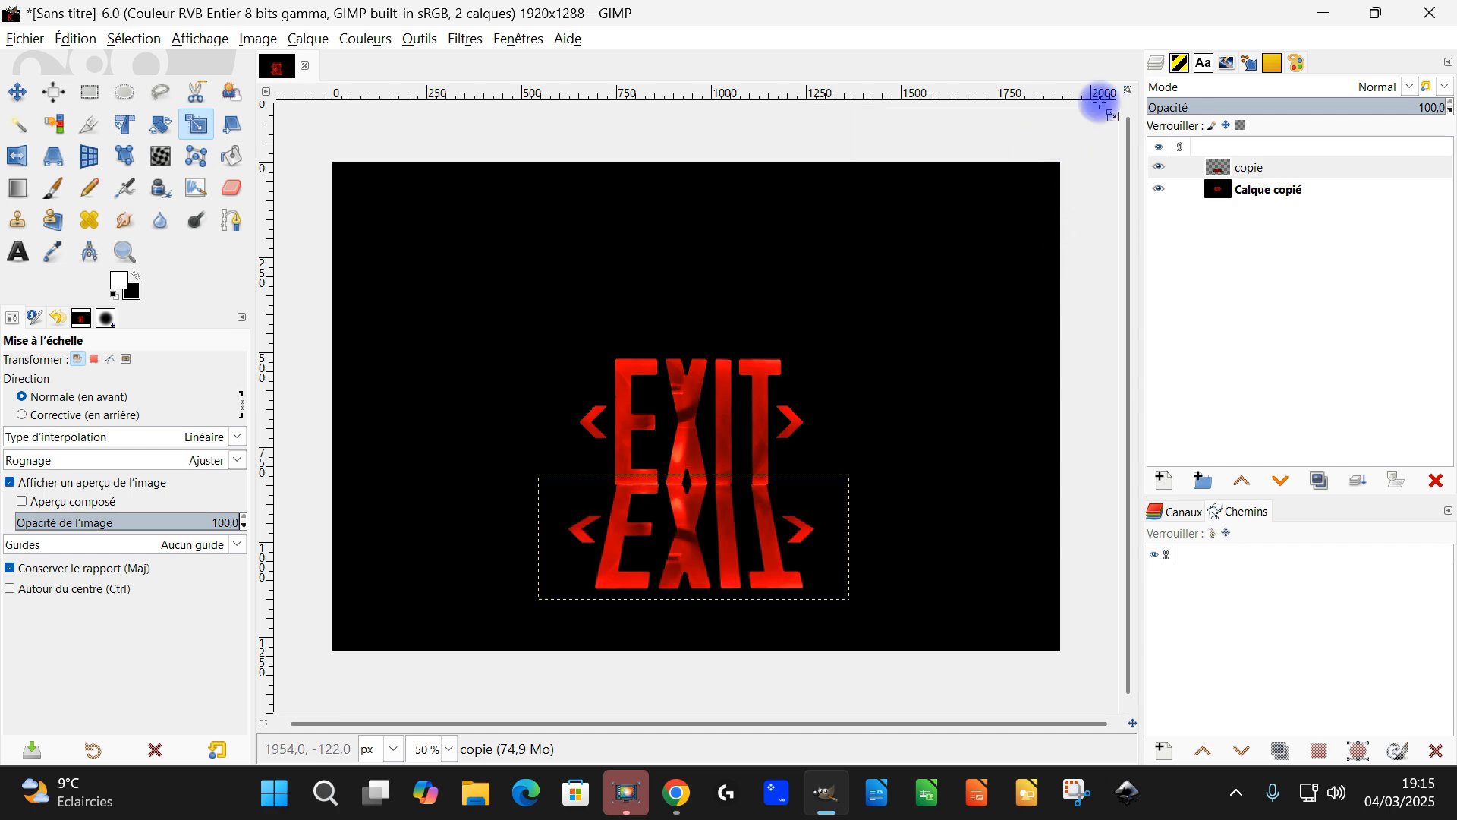
Expand the copie layer to the image size and place a horizontal guide where the original EXIT meets its reflection.
{"action": "right_click", "coordinate": [1252, 167]}
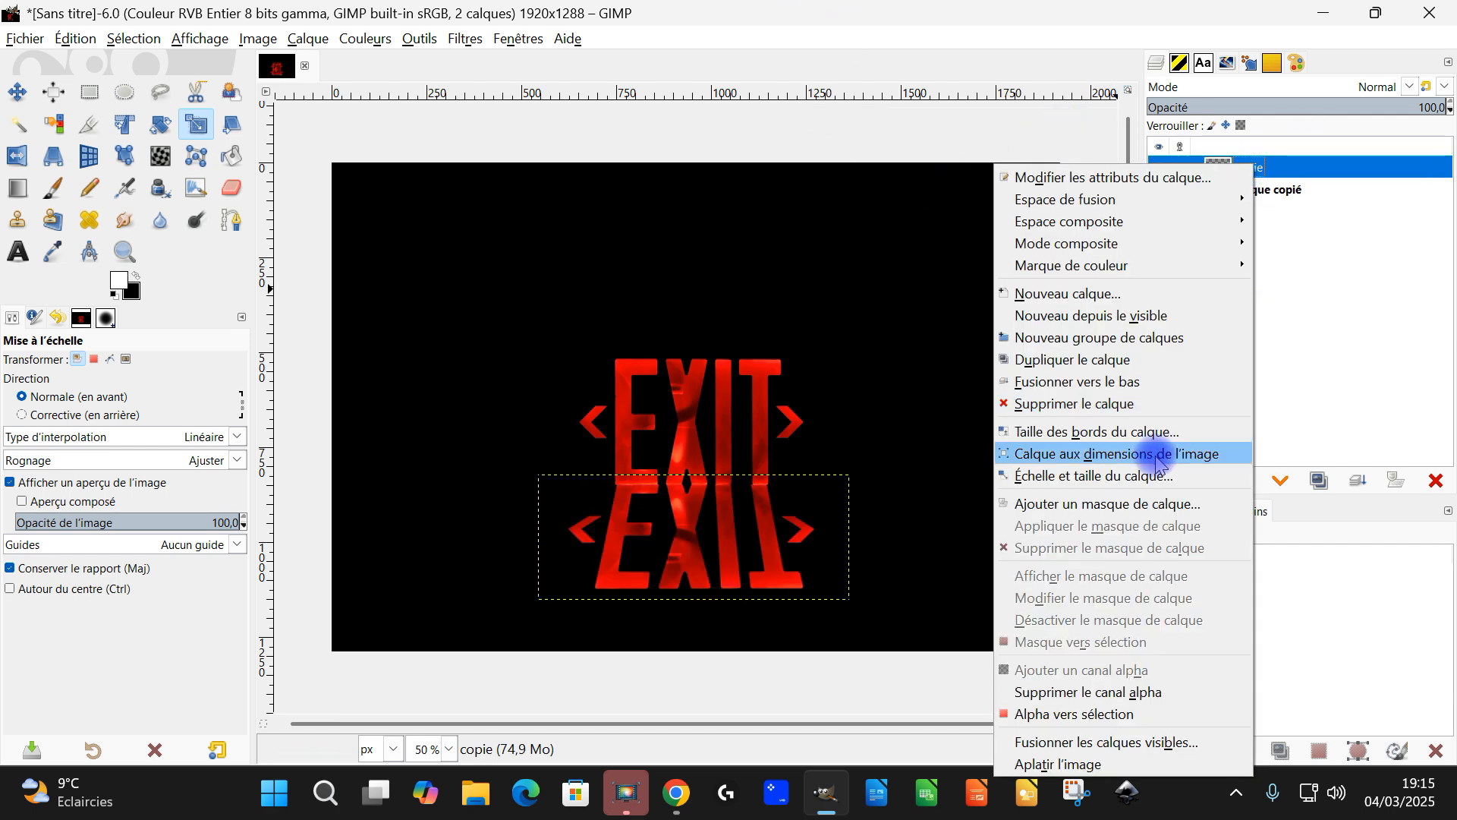
{"action": "left_click", "coordinate": [1157, 453]}
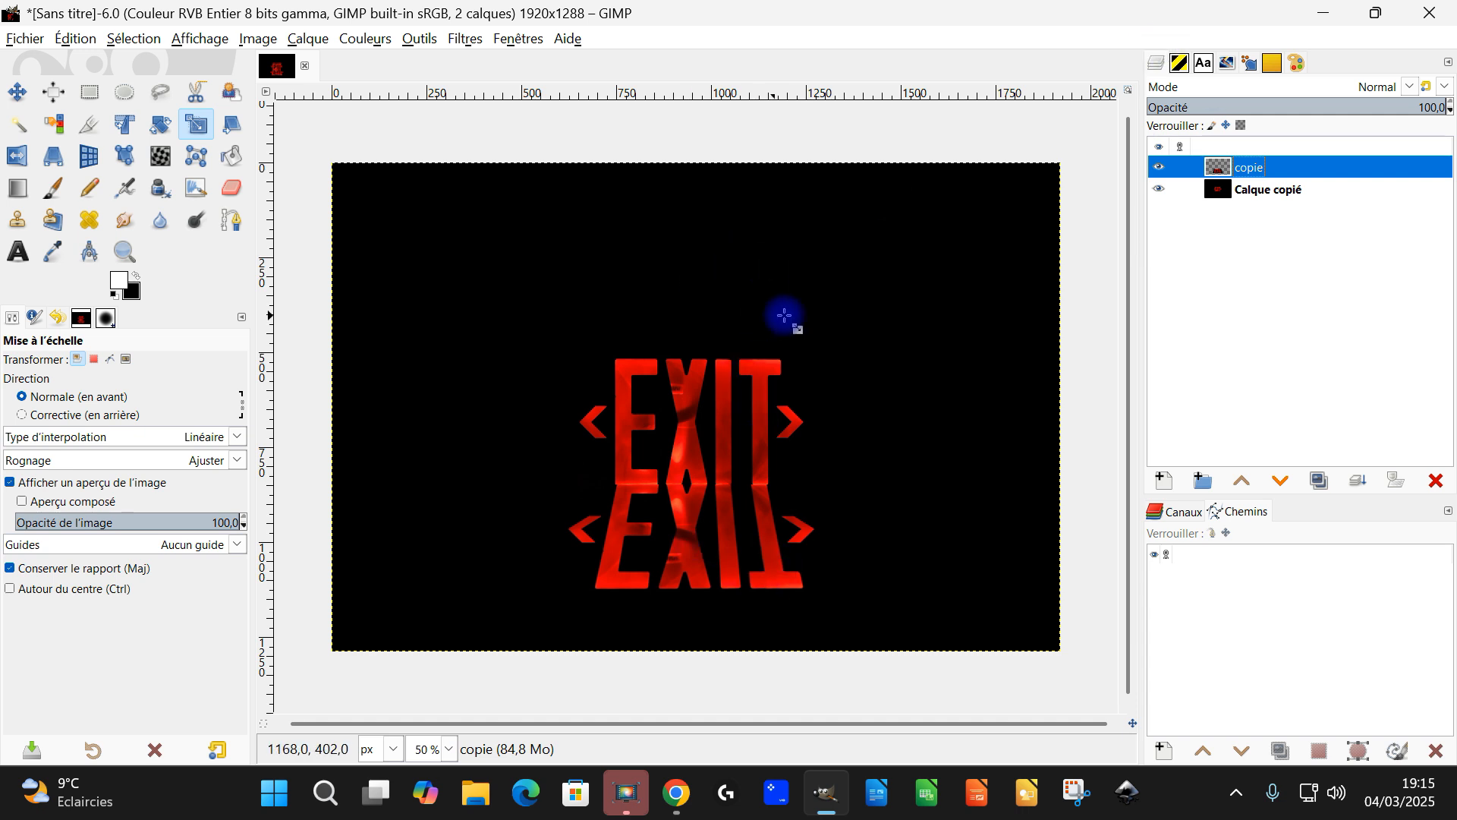
{"action": "left_click_drag", "start_coordinate": [668, 91], "coordinate": [724, 486]}
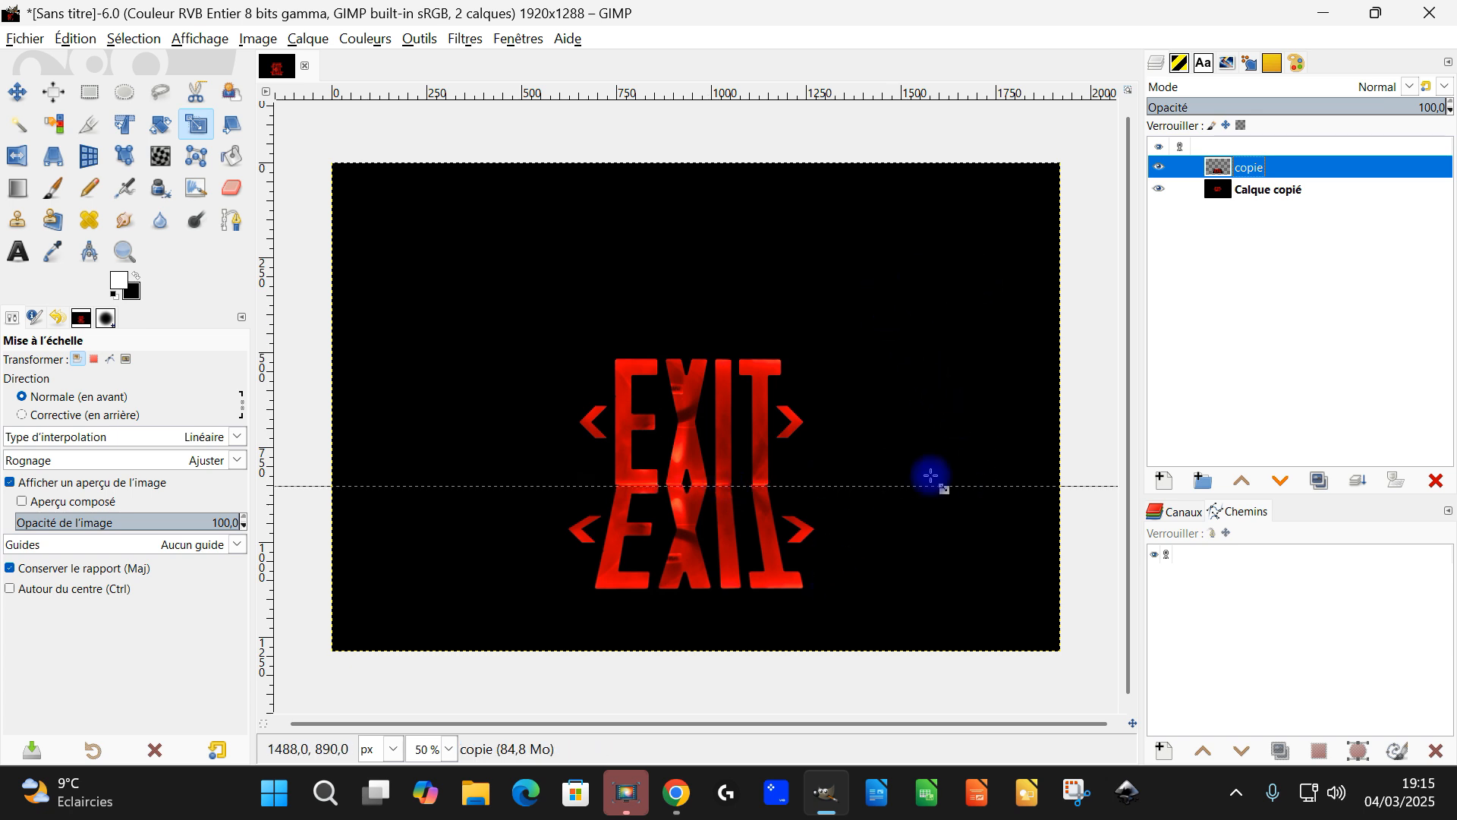
Create a new 1920 × 1288 px layer named obscurcir above copie, filled with the black background colour.
{"action": "left_click", "coordinate": [1161, 481]}
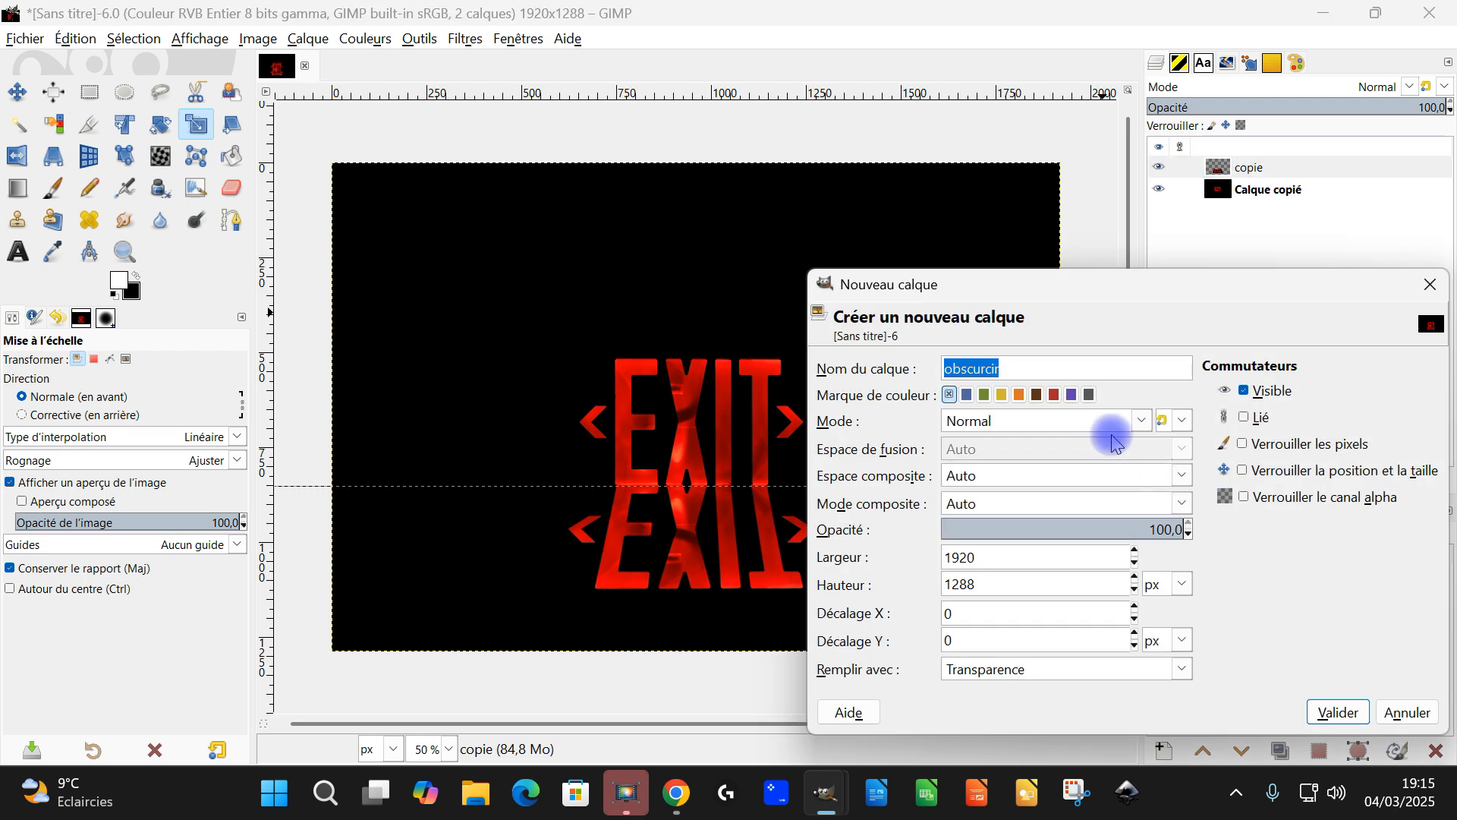
{"action": "left_click", "coordinate": [1000, 373]}
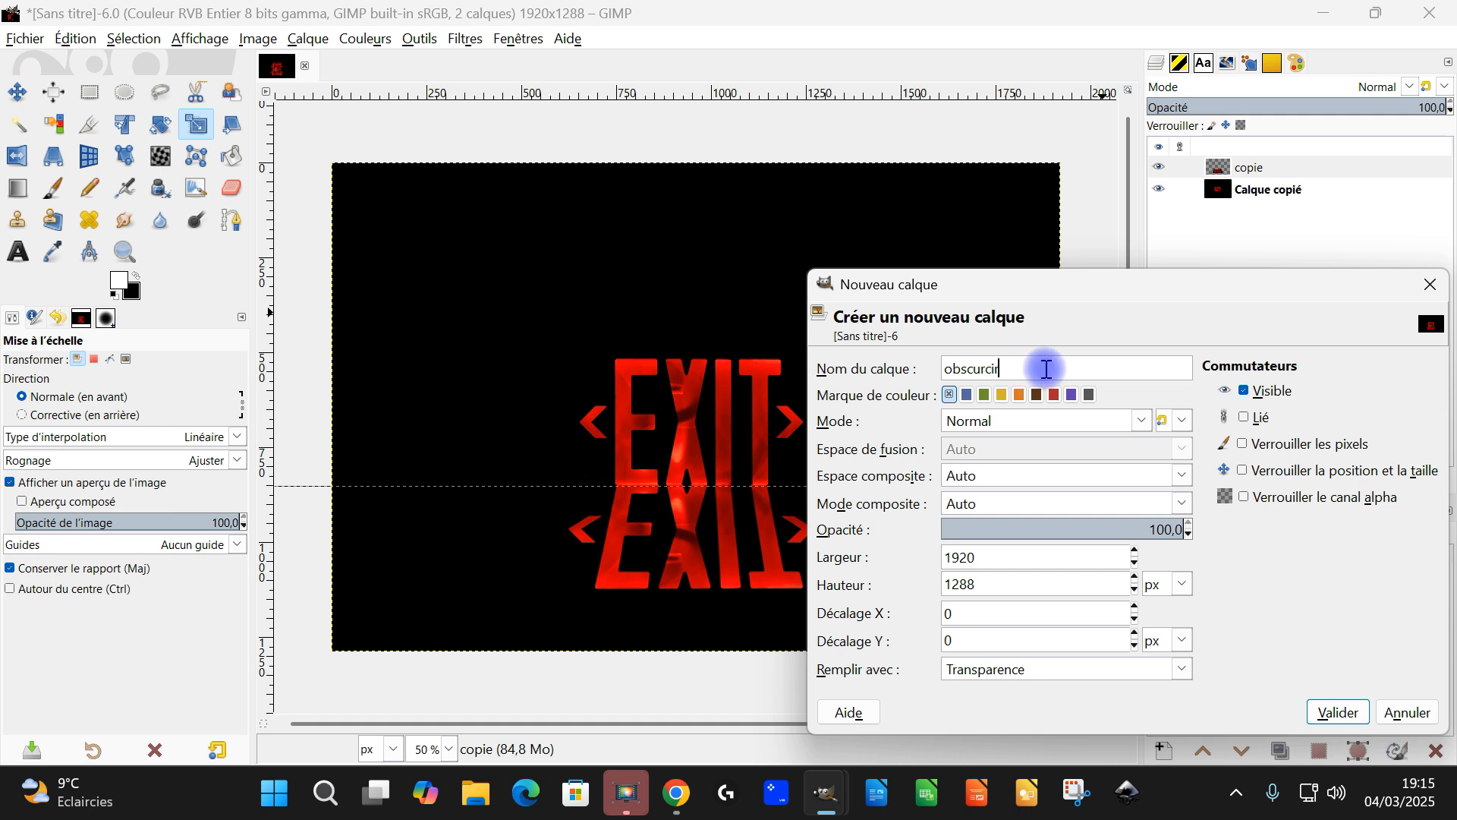
{"action": "left_click", "coordinate": [988, 670]}
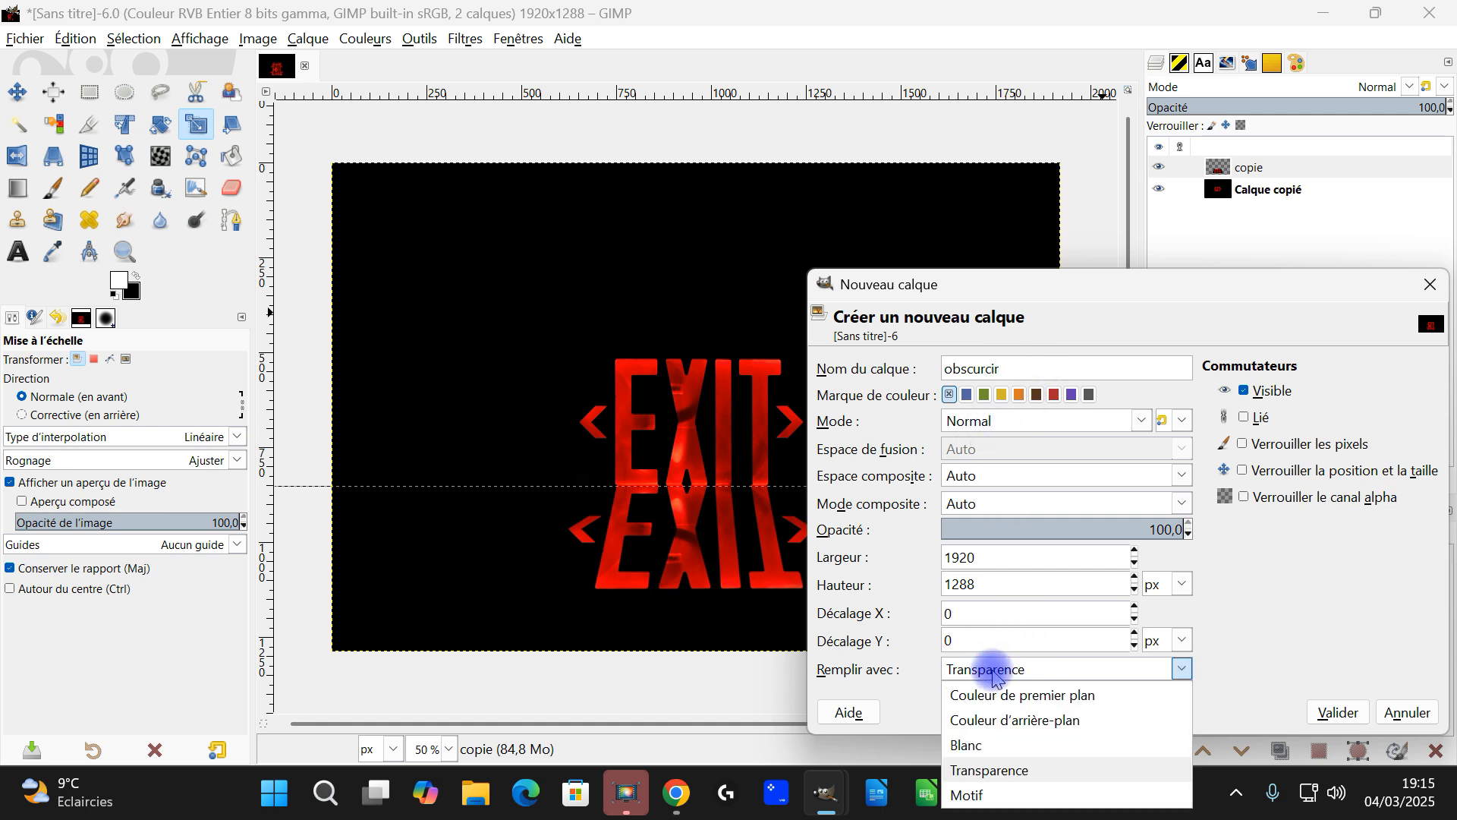
{"action": "left_click", "coordinate": [1018, 731]}
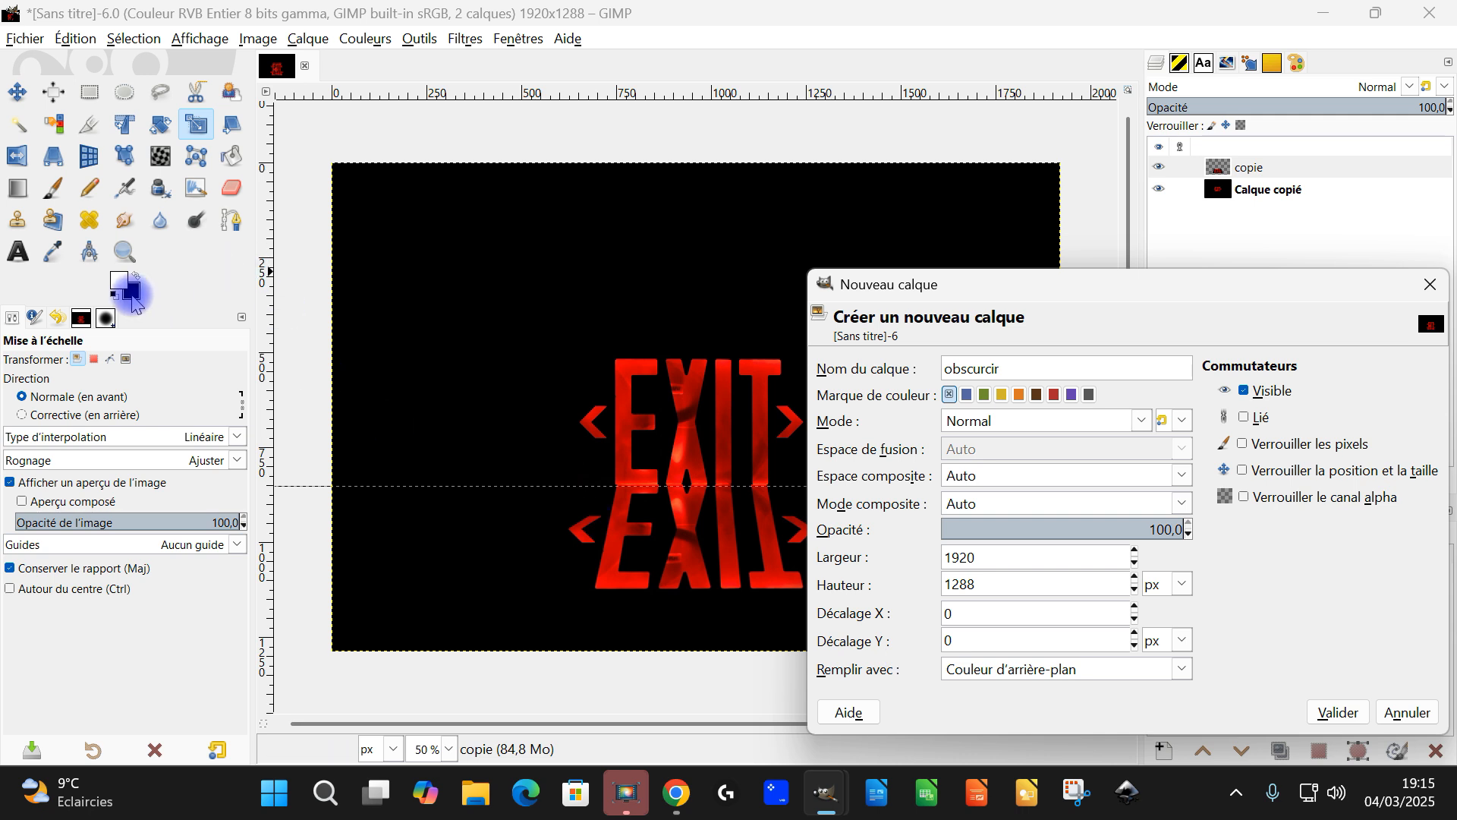
{"action": "left_click", "coordinate": [1317, 710]}
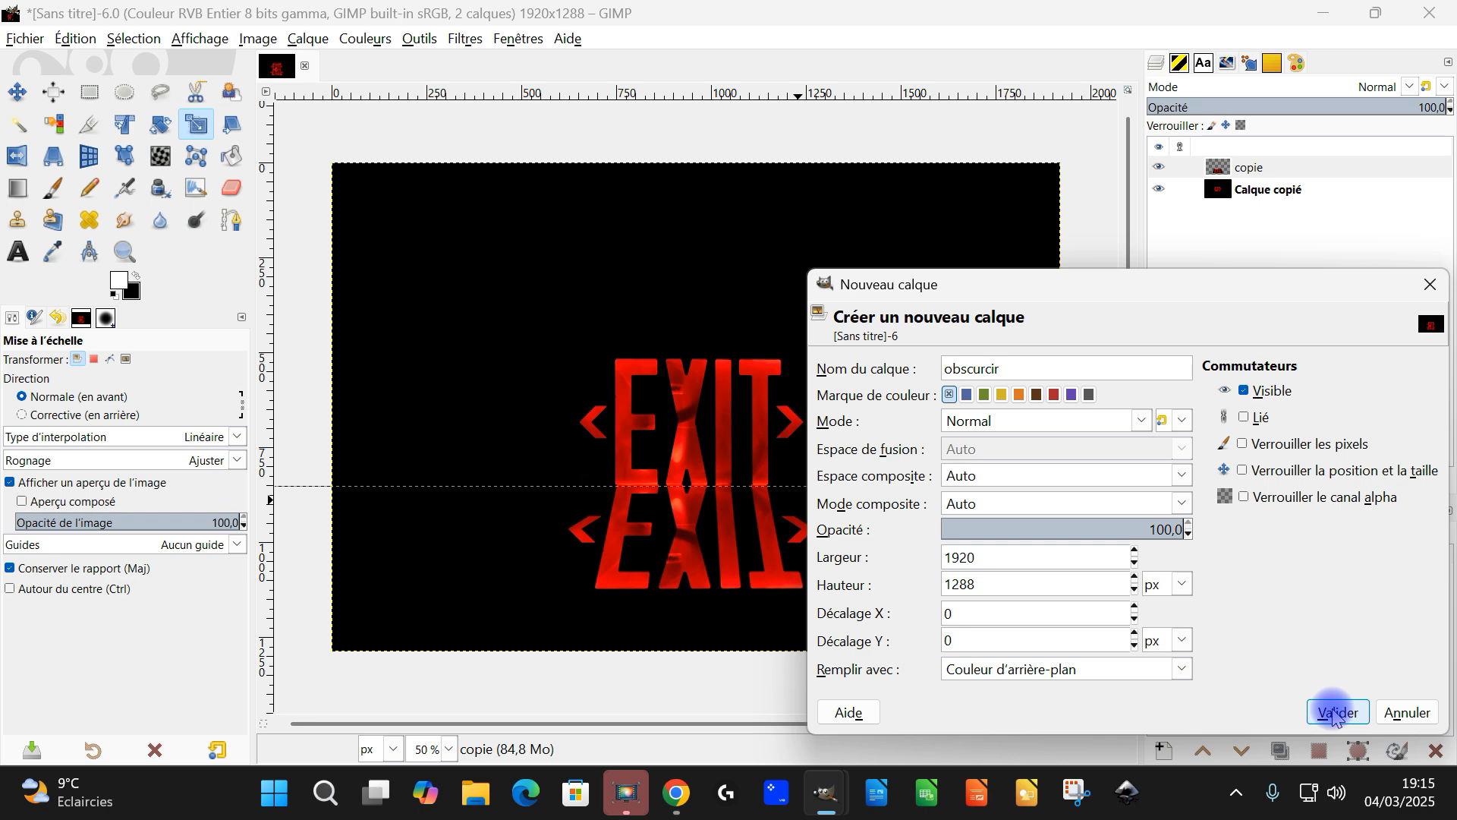
{"action": "left_click", "coordinate": [1333, 712]}
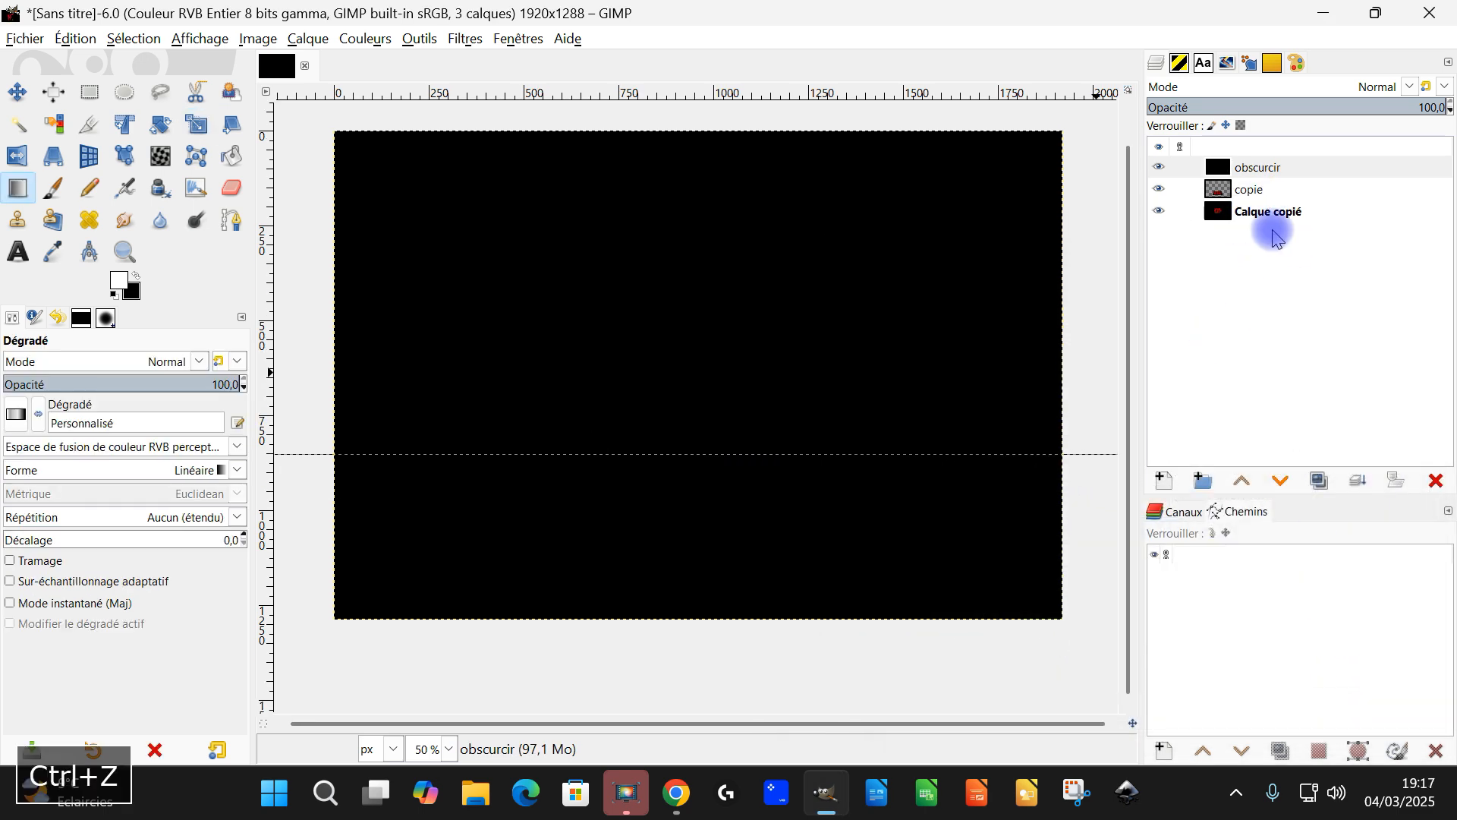
Erase the part of the obscurcir layer above the guide with a rectangular selection of about 1978 × 890 px, and deselect.
{"action": "left_click", "coordinate": [1251, 171]}
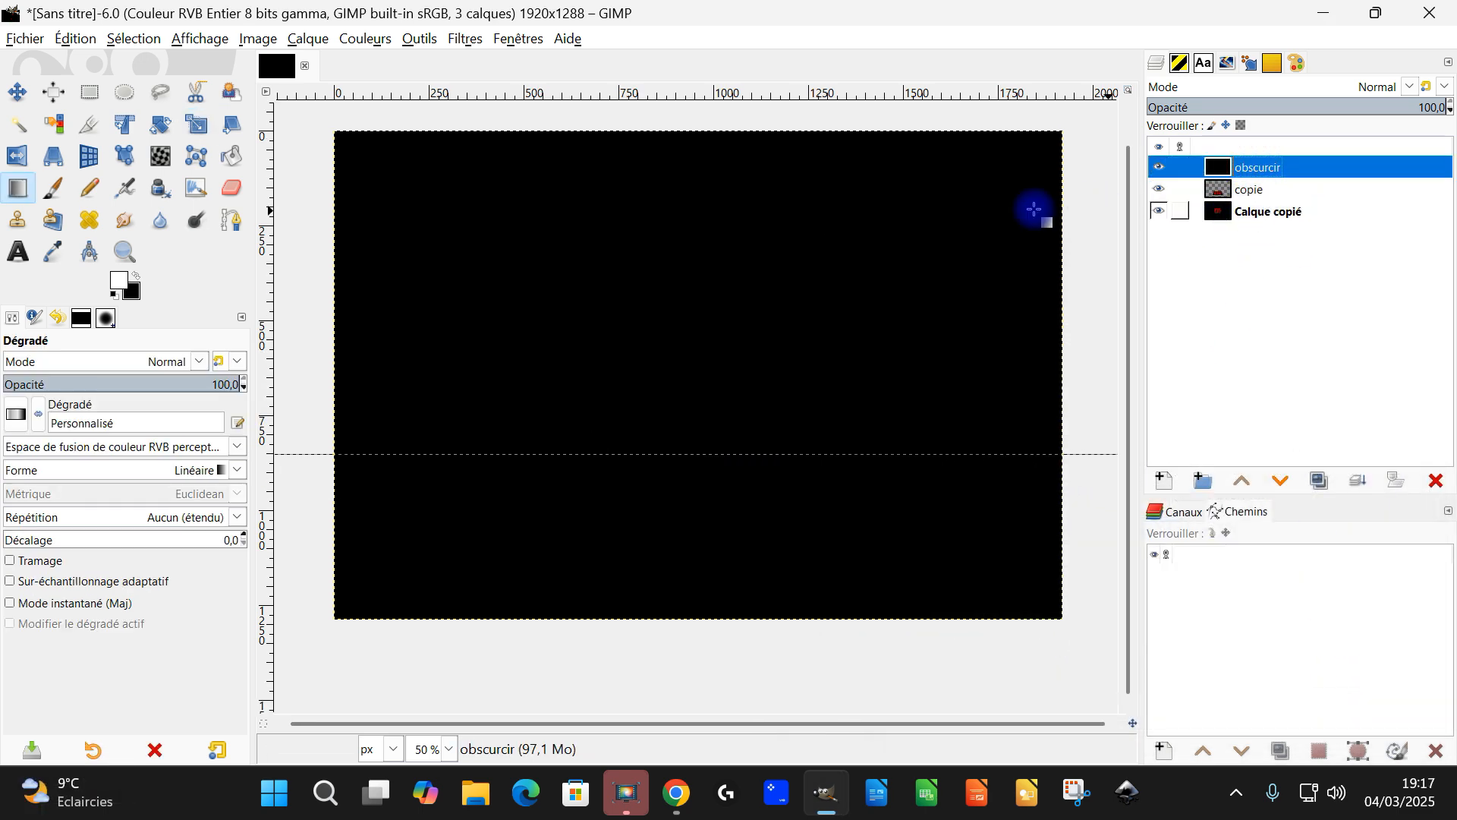
{"action": "left_click", "coordinate": [89, 92]}
{"action": "left_click_drag", "start_coordinate": [328, 117], "coordinate": [1077, 453]}
{"action": "key", "text": "Delete"}
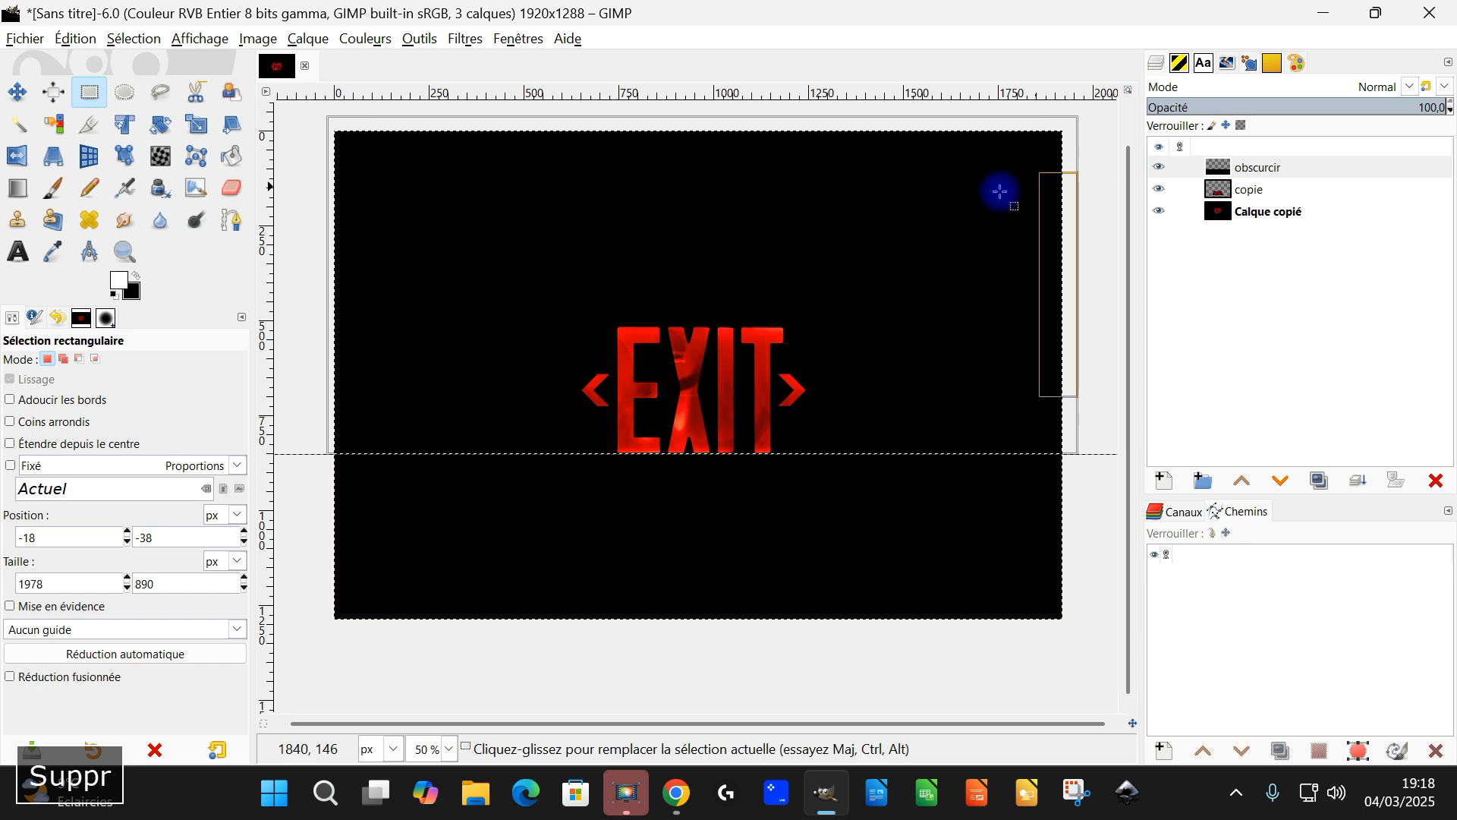
{"action": "left_click", "coordinate": [1097, 260]}
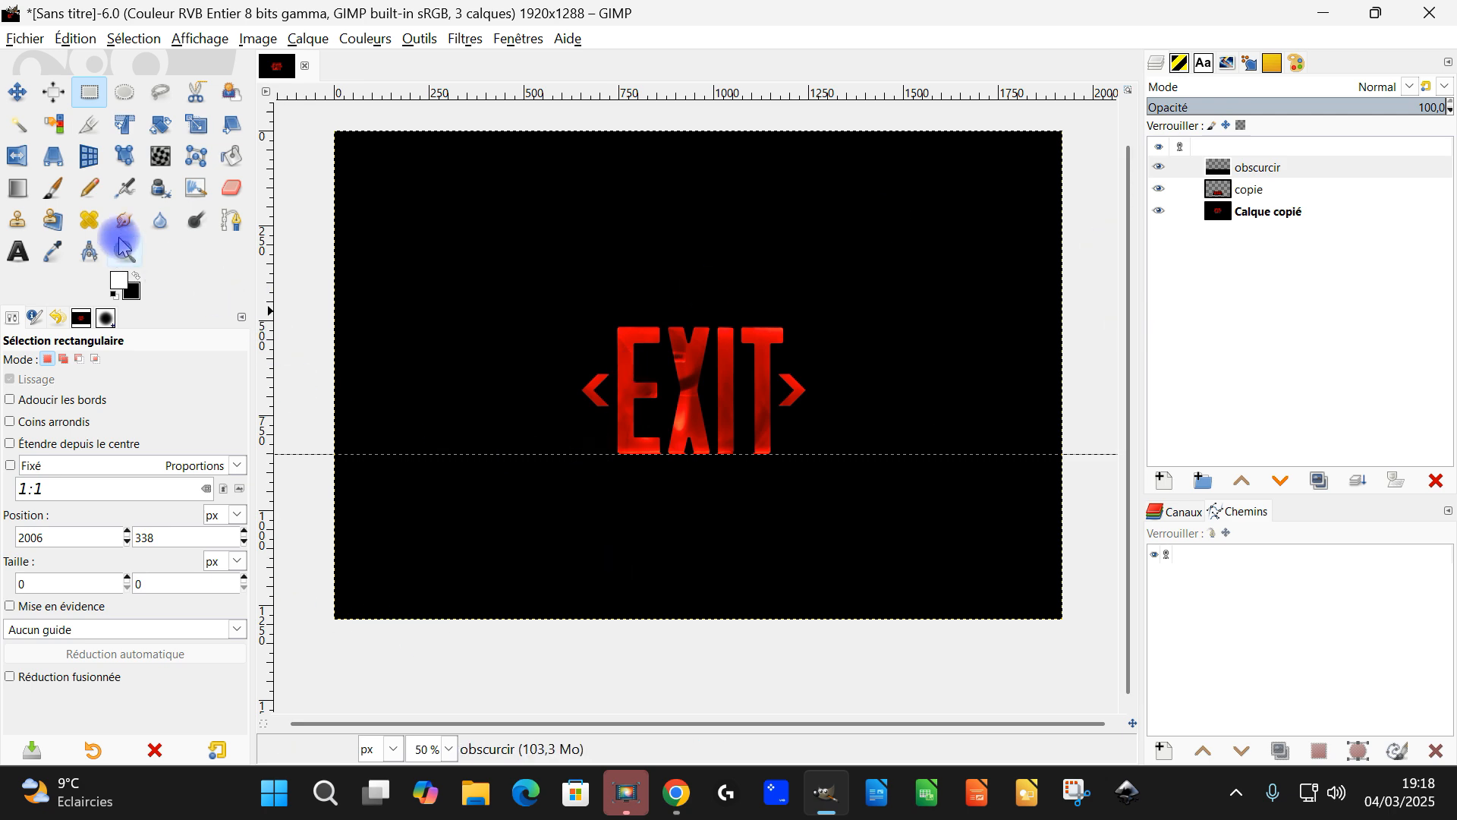
Add a white, full-opacity layer mask (Blanc, opacité complète) to the obscurcir layer.
{"action": "right_click", "coordinate": [1214, 167]}
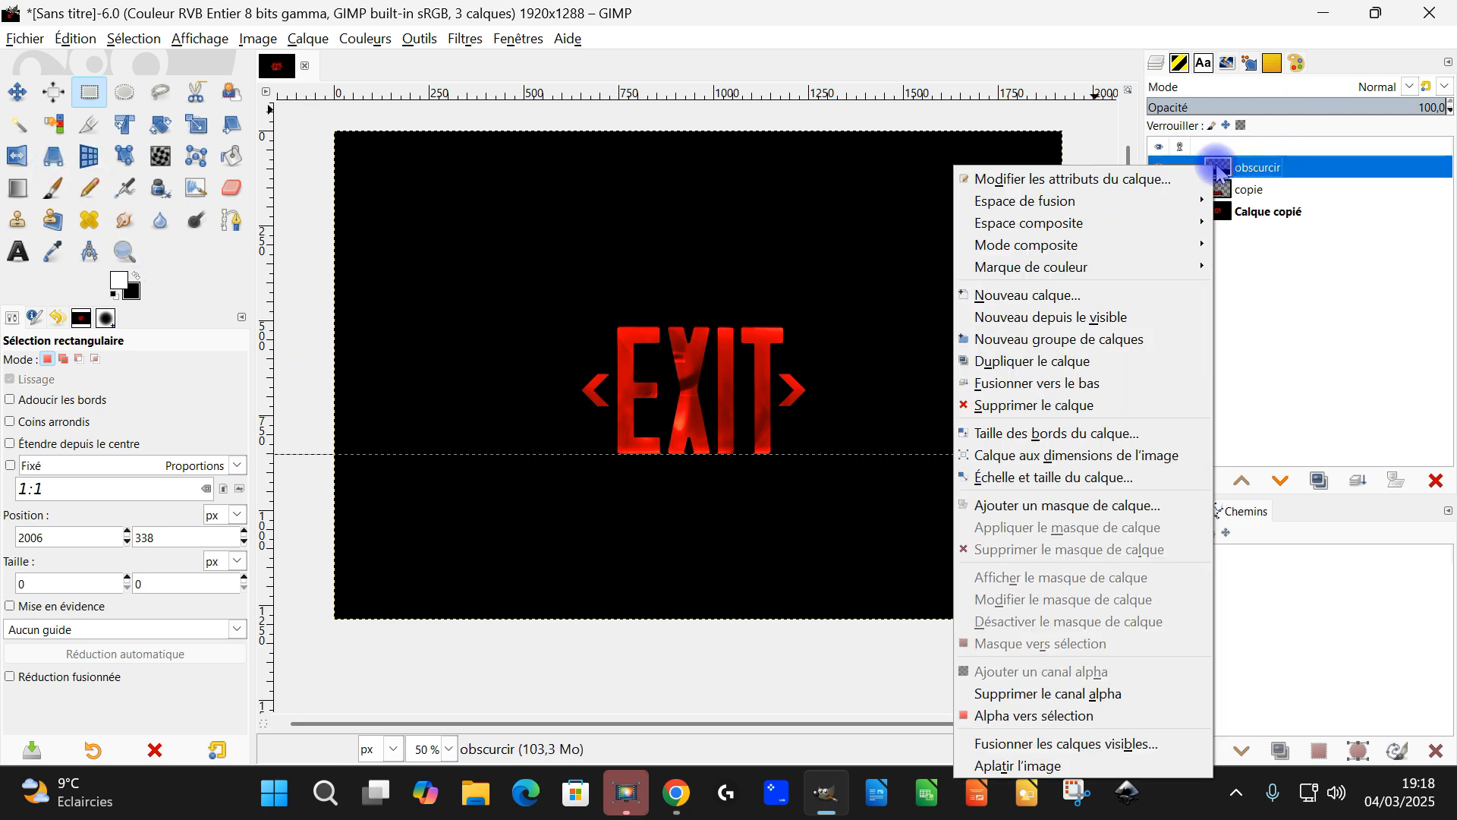
{"action": "left_click", "coordinate": [1090, 506]}
{"action": "left_click", "coordinate": [1012, 465]}
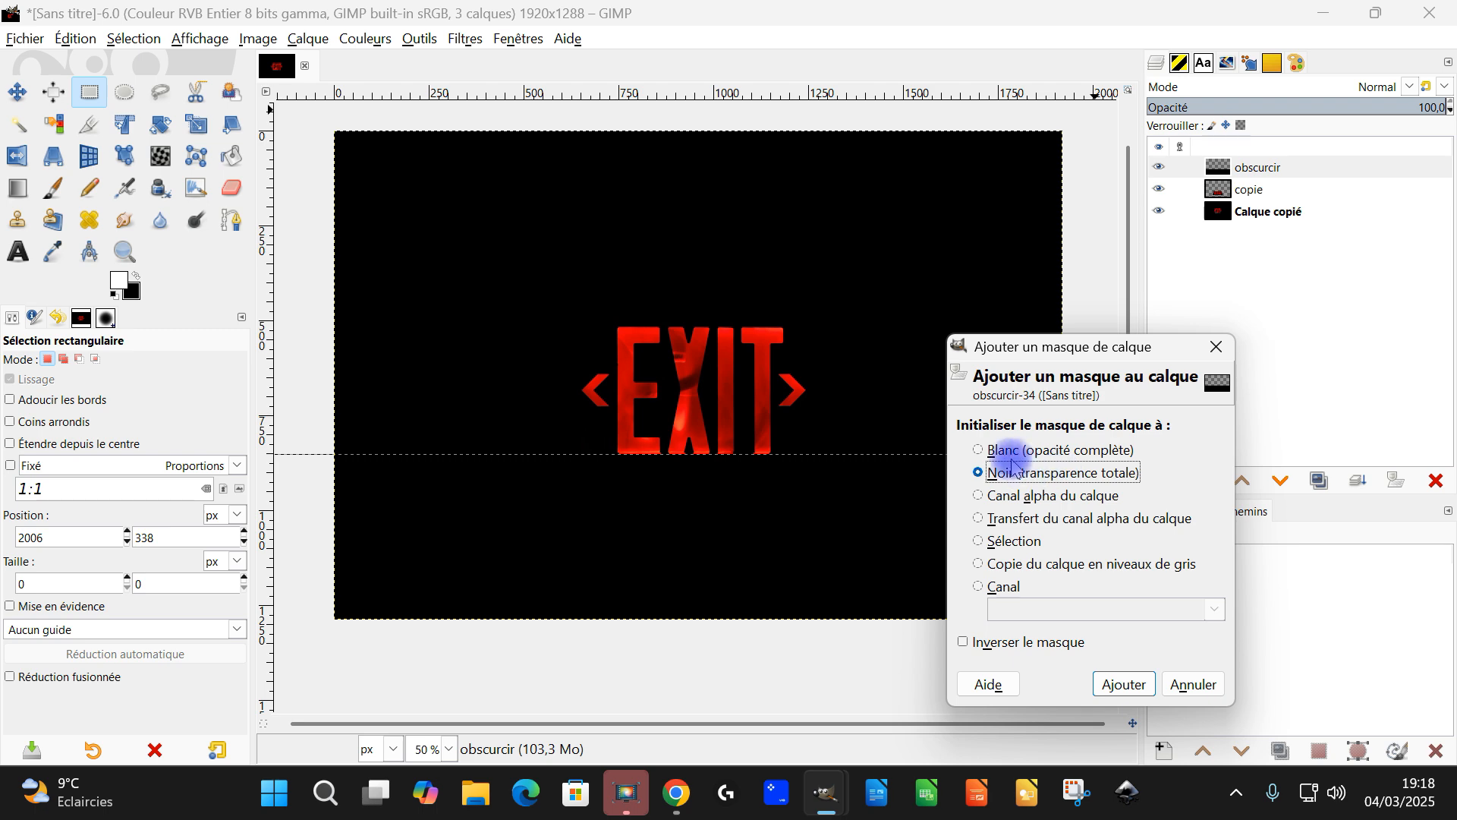
{"action": "left_click", "coordinate": [1014, 451]}
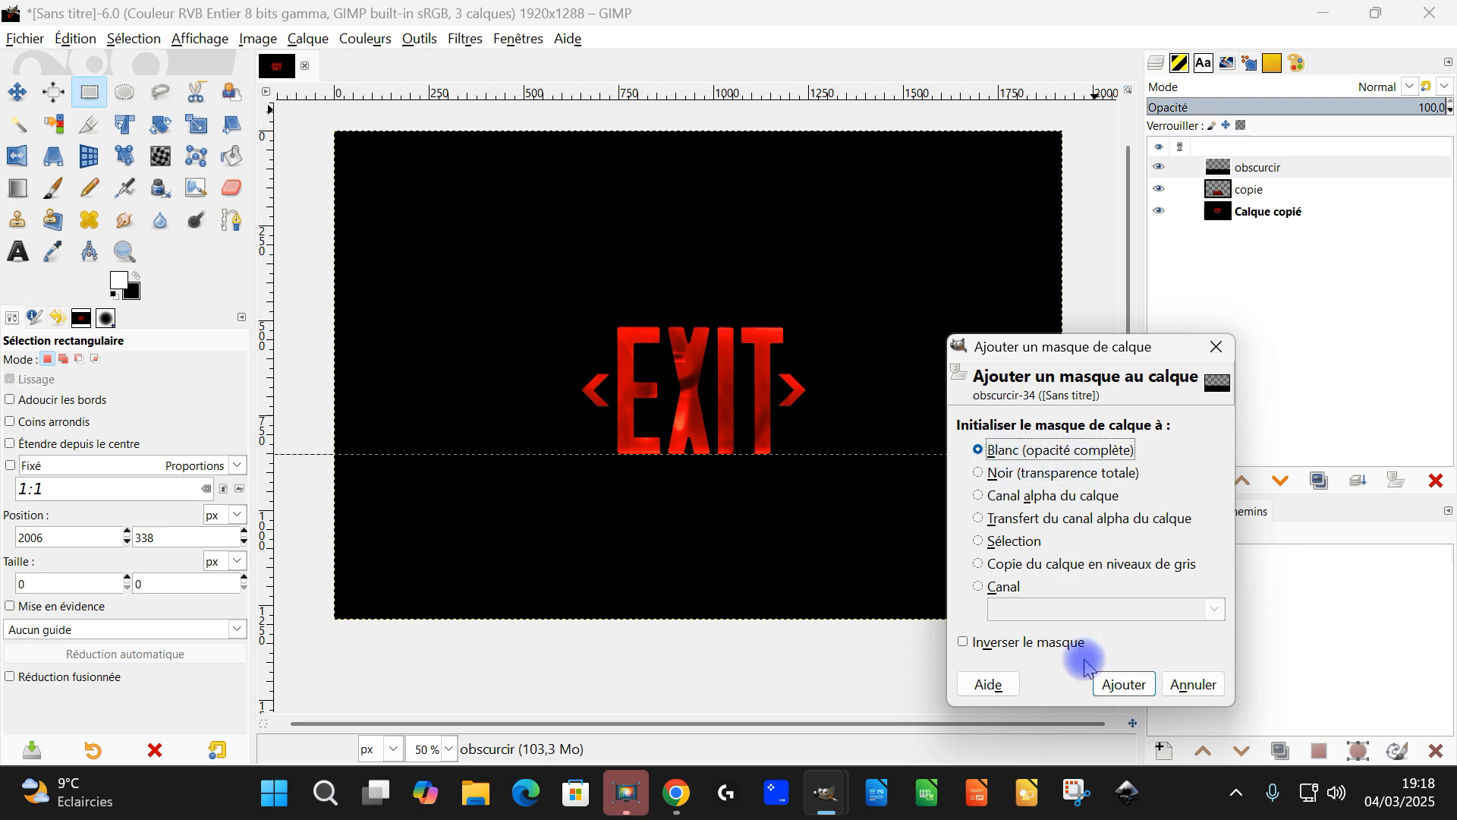
{"action": "left_click", "coordinate": [1123, 684]}
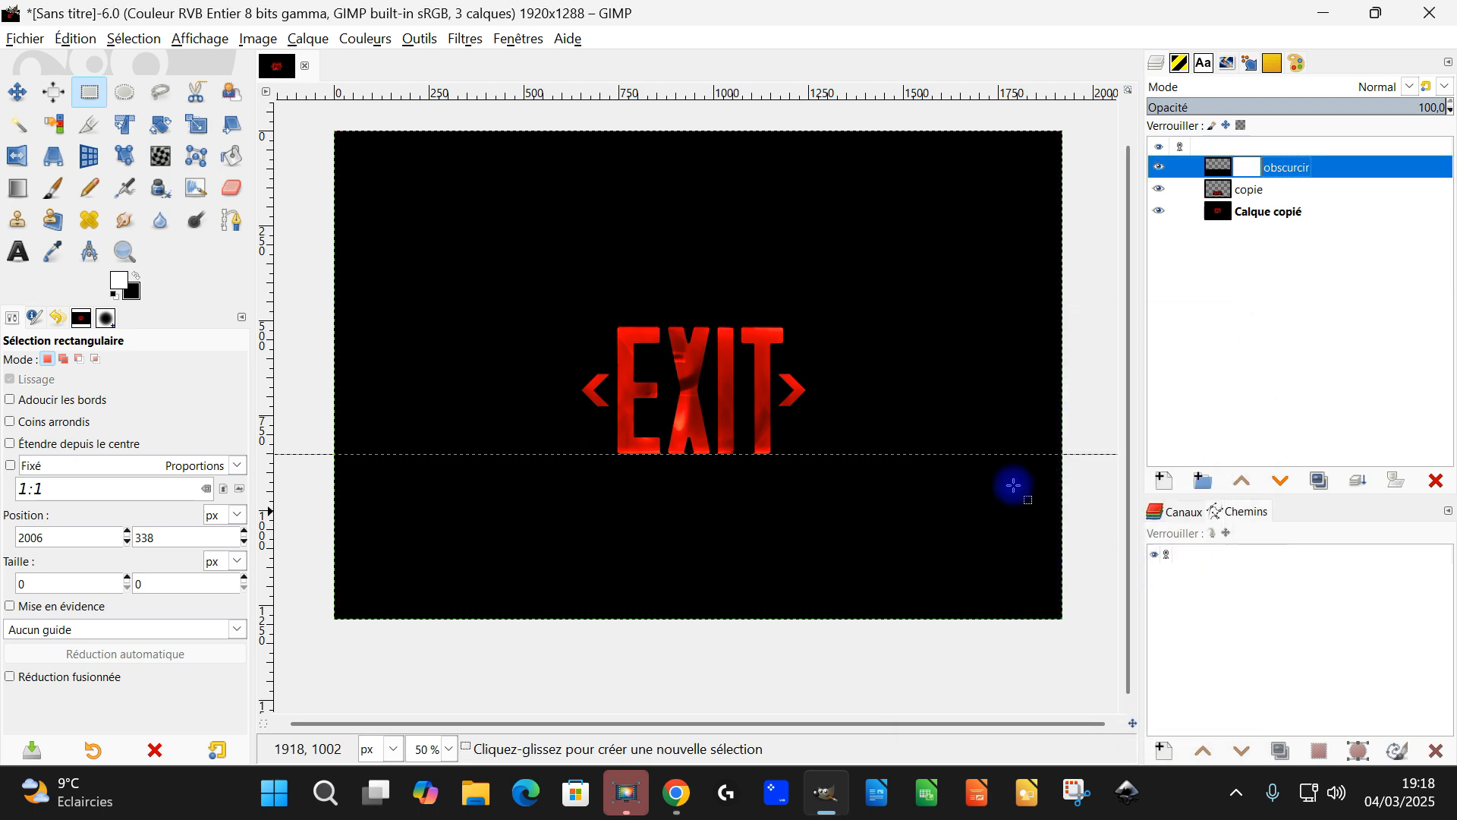
Reset the Gradient tool's options and choose the PP vers AP (RVB) gradient with black foreground and white background.
{"action": "left_click", "coordinate": [21, 196]}
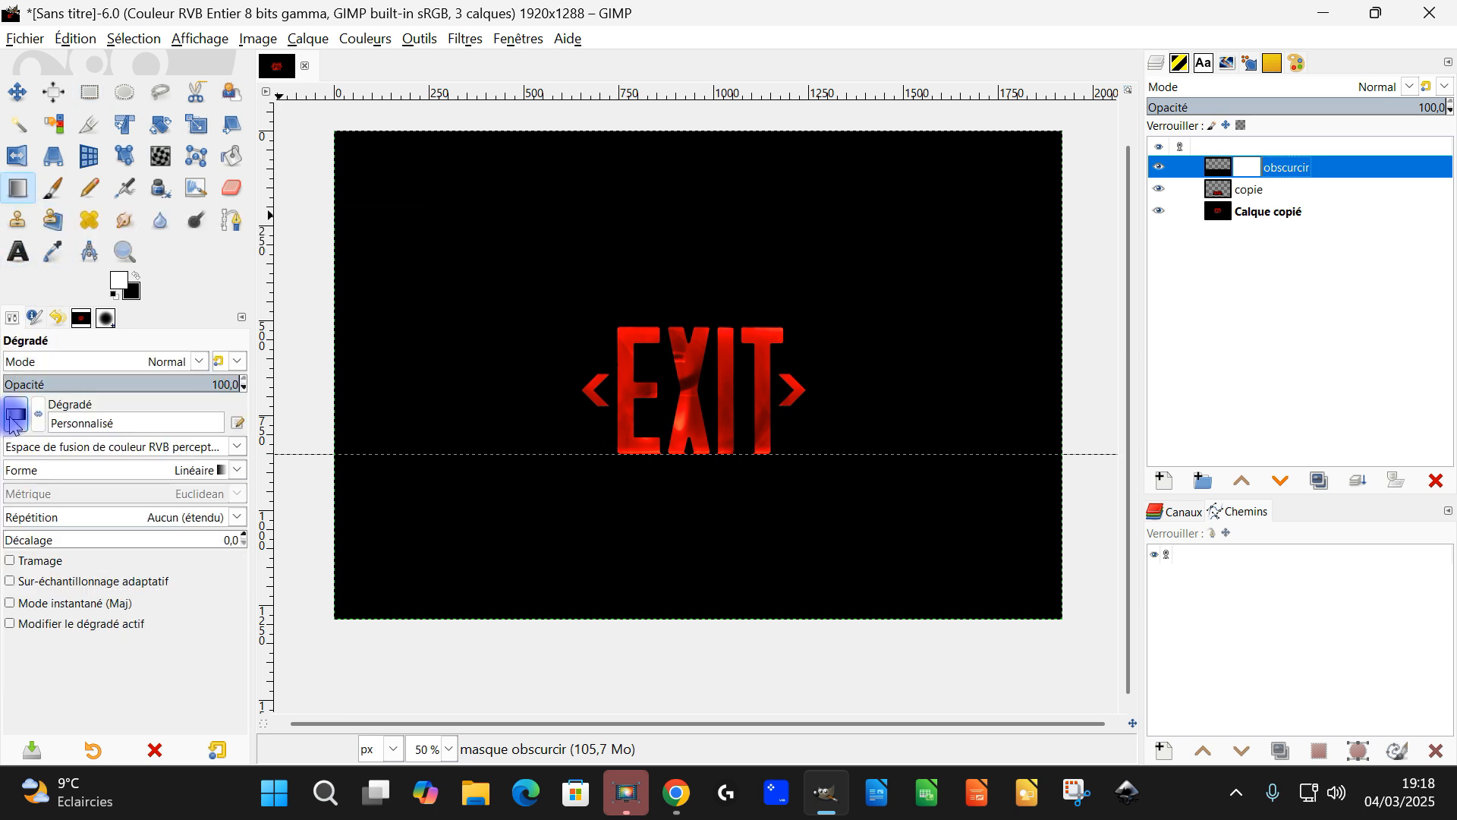
{"action": "left_click", "coordinate": [217, 750]}
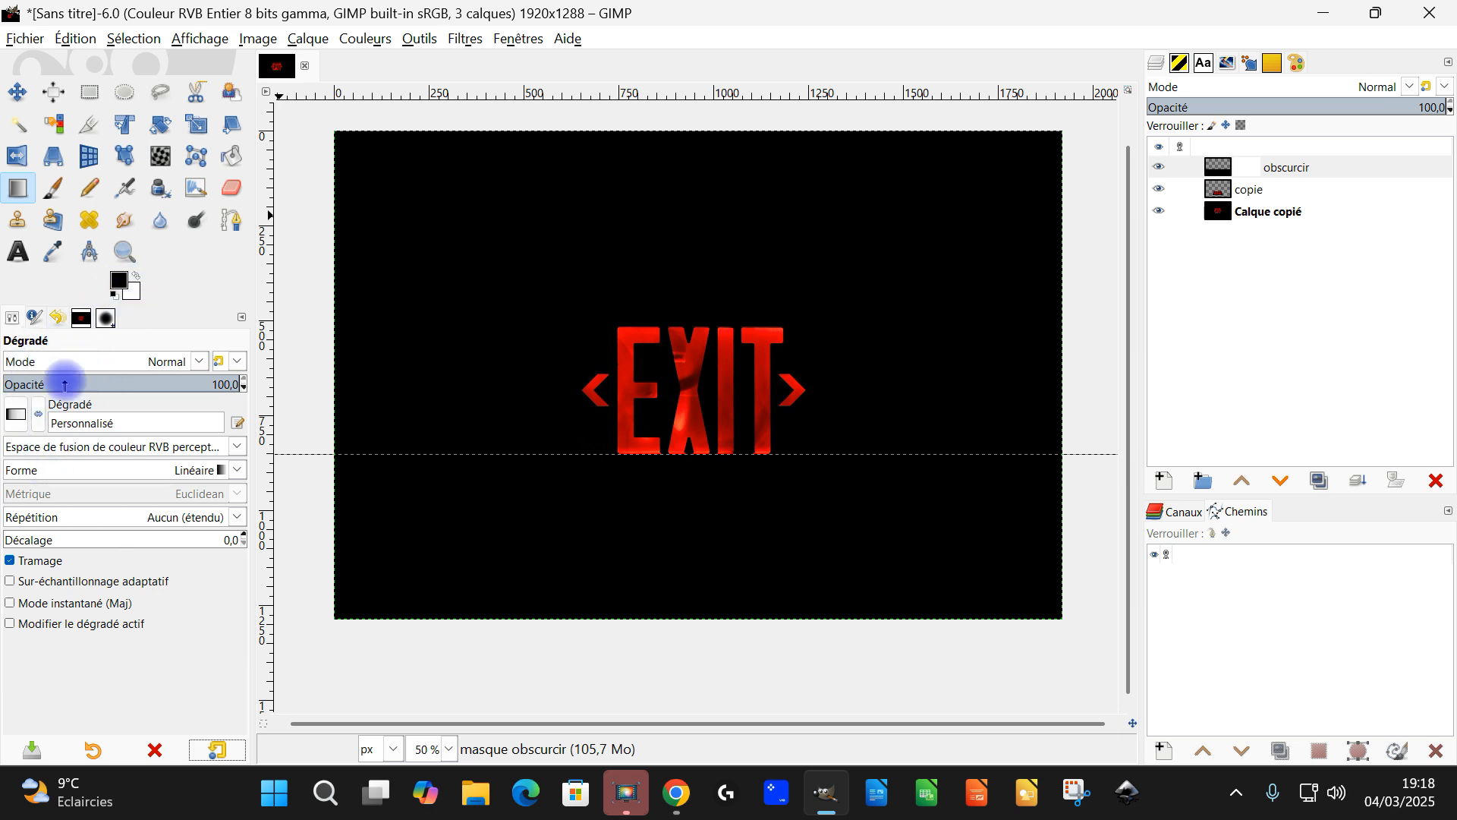
{"action": "left_click", "coordinate": [17, 415]}
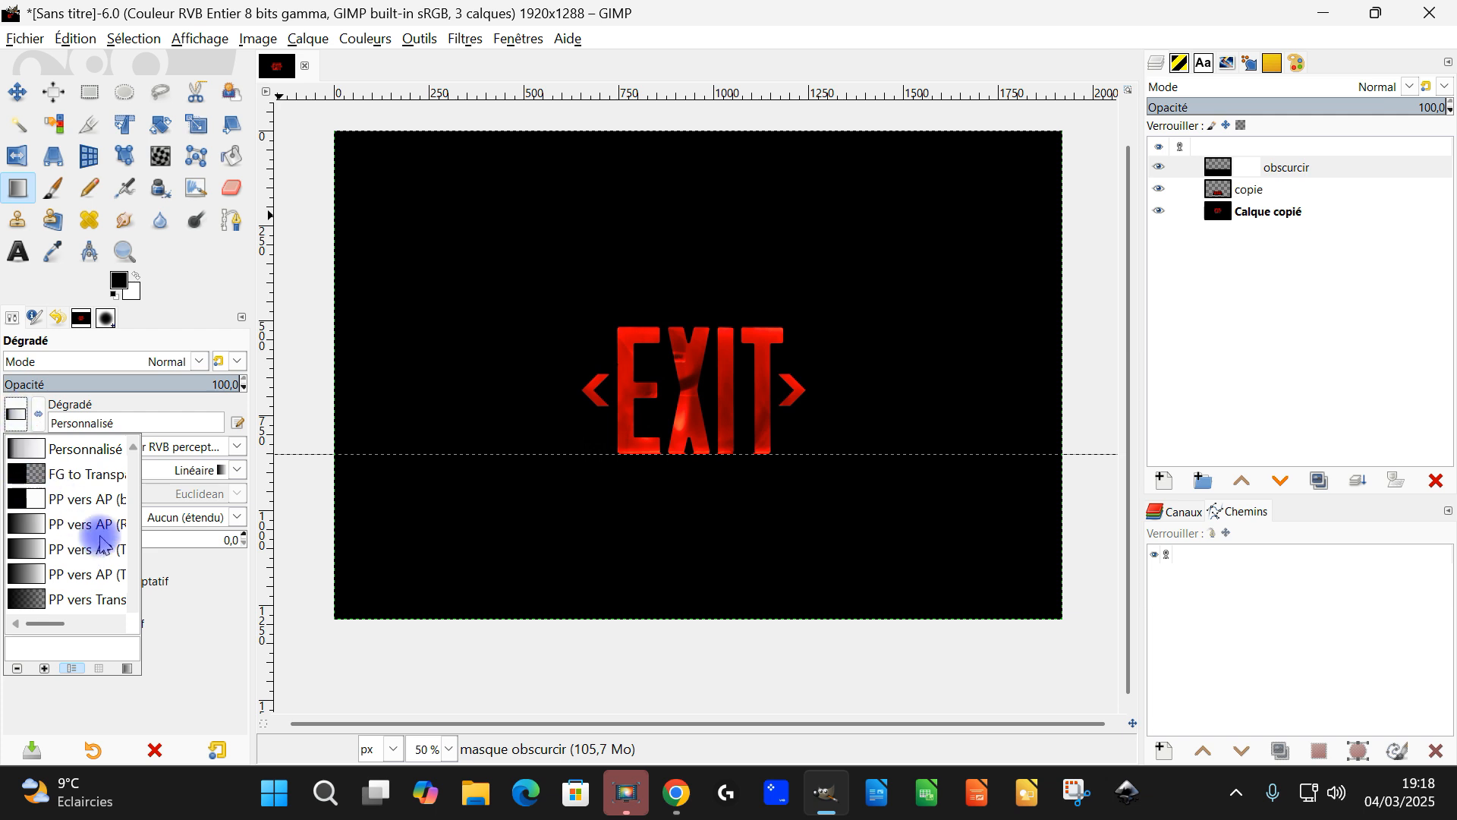
{"action": "left_click_drag", "start_coordinate": [57, 624], "coordinate": [76, 624]}
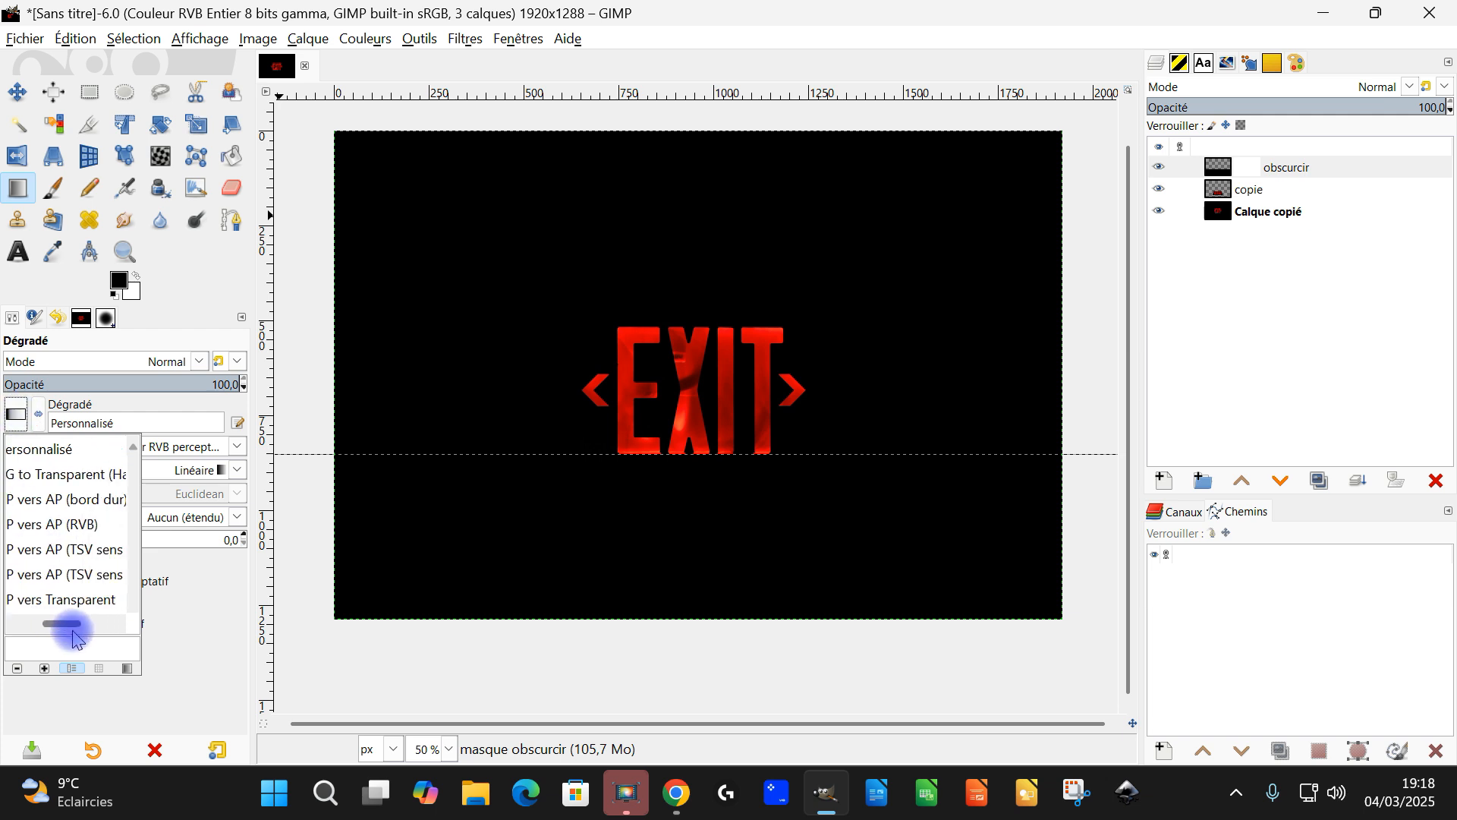
{"action": "left_click", "coordinate": [78, 523]}
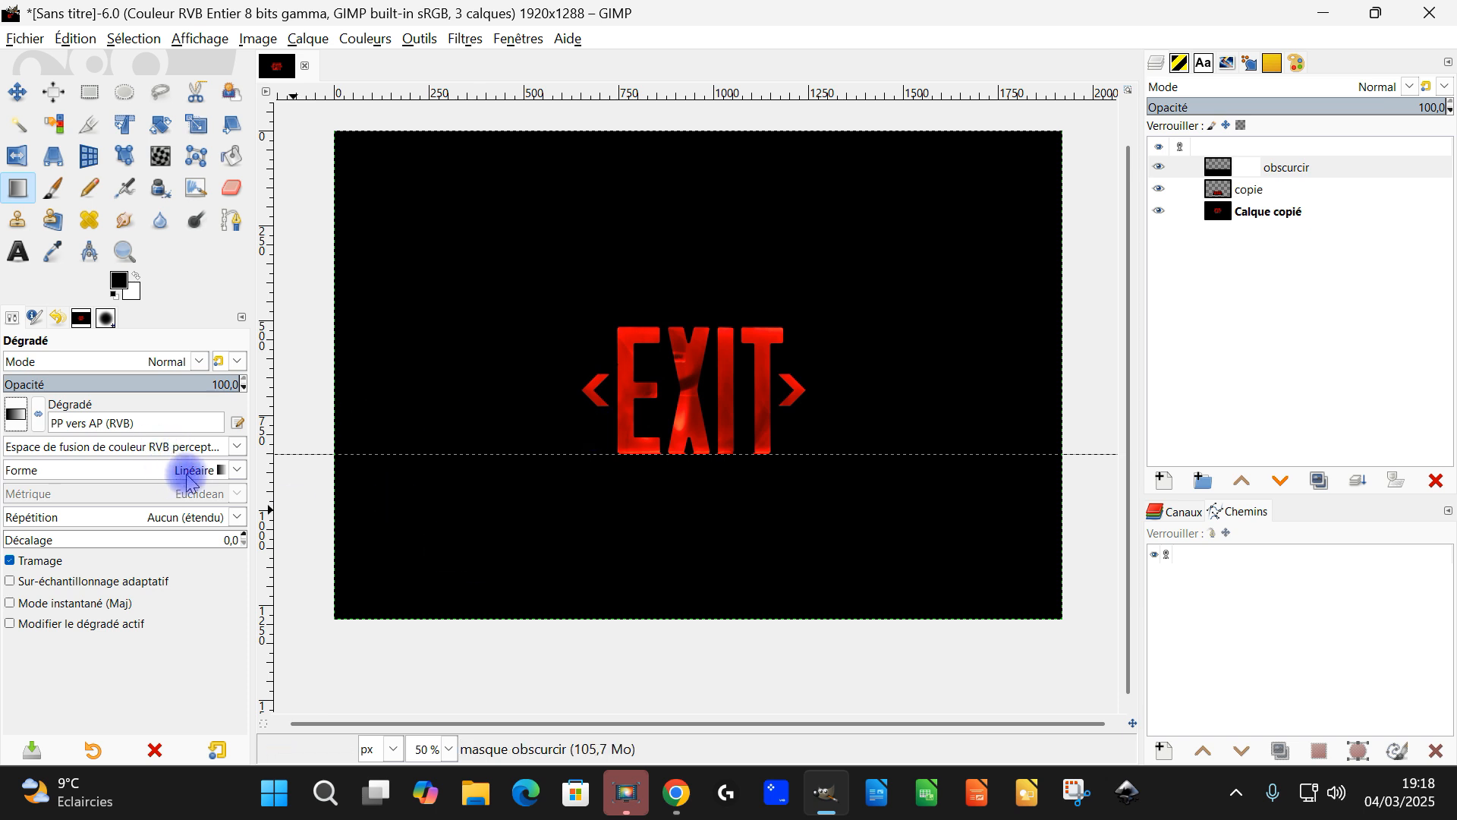
Draw a near-vertical gradient on the obscurcir mask from inside the EXIT lettering down to about X 1000, Y 1048, adjust its midpoint, and apply it.
{"action": "left_click_drag", "start_coordinate": [726, 579], "coordinate": [721, 479]}
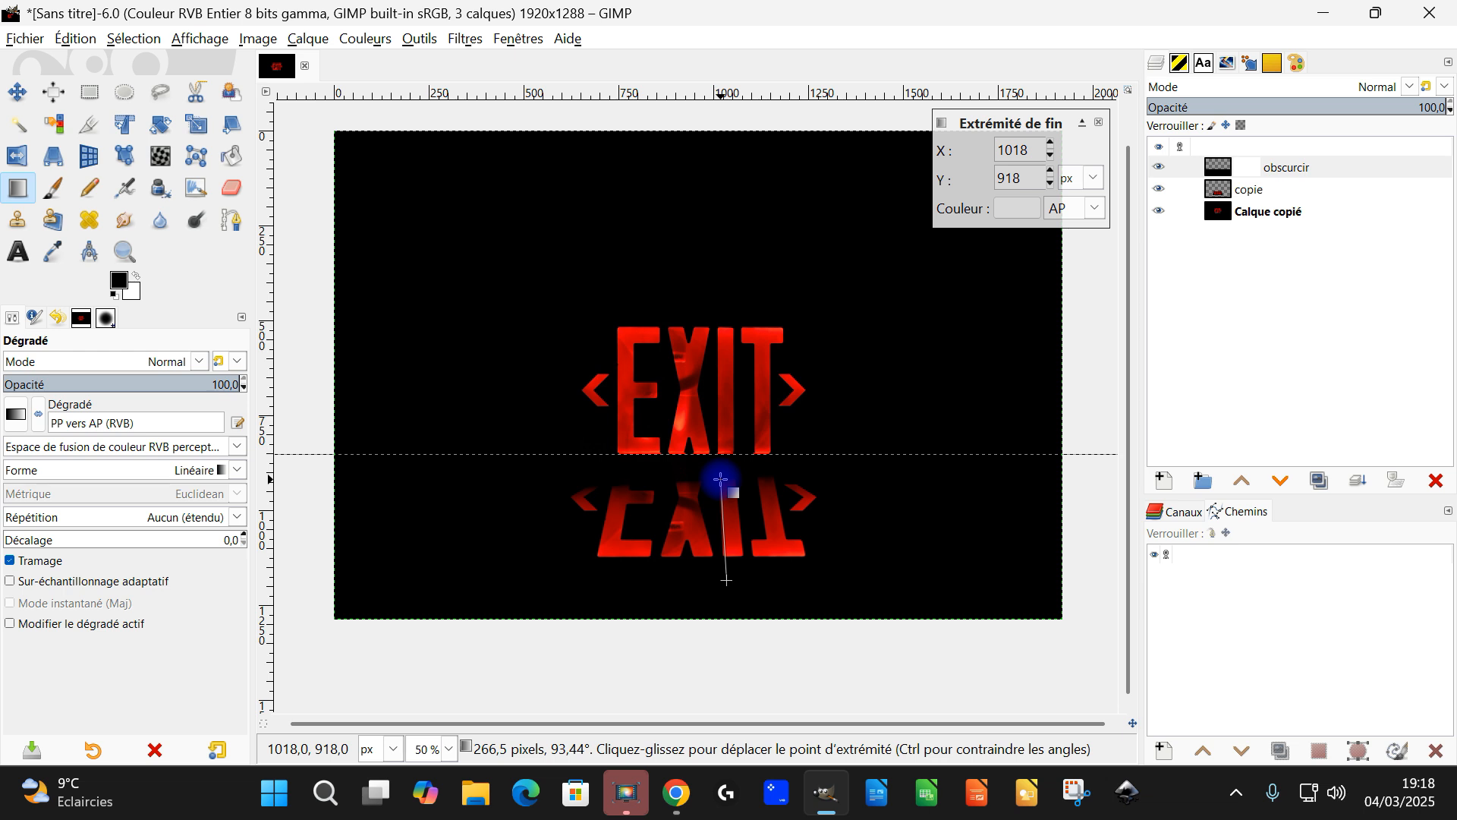
{"action": "left_click", "coordinate": [38, 417]}
{"action": "left_click", "coordinate": [719, 486]}
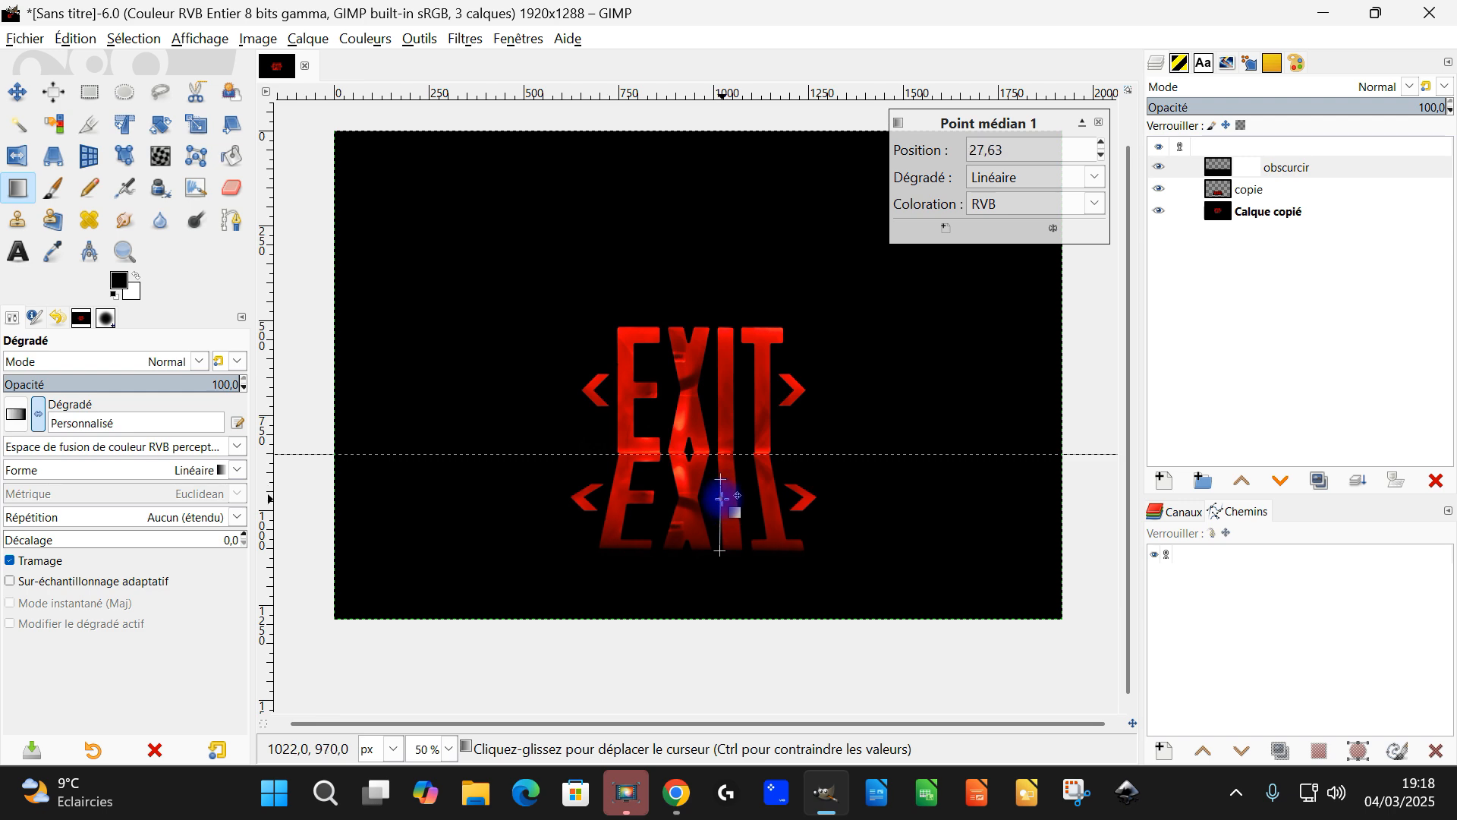
{"action": "left_click_drag", "start_coordinate": [721, 478], "coordinate": [719, 408]}
{"action": "left_click_drag", "start_coordinate": [719, 550], "coordinate": [727, 472]}
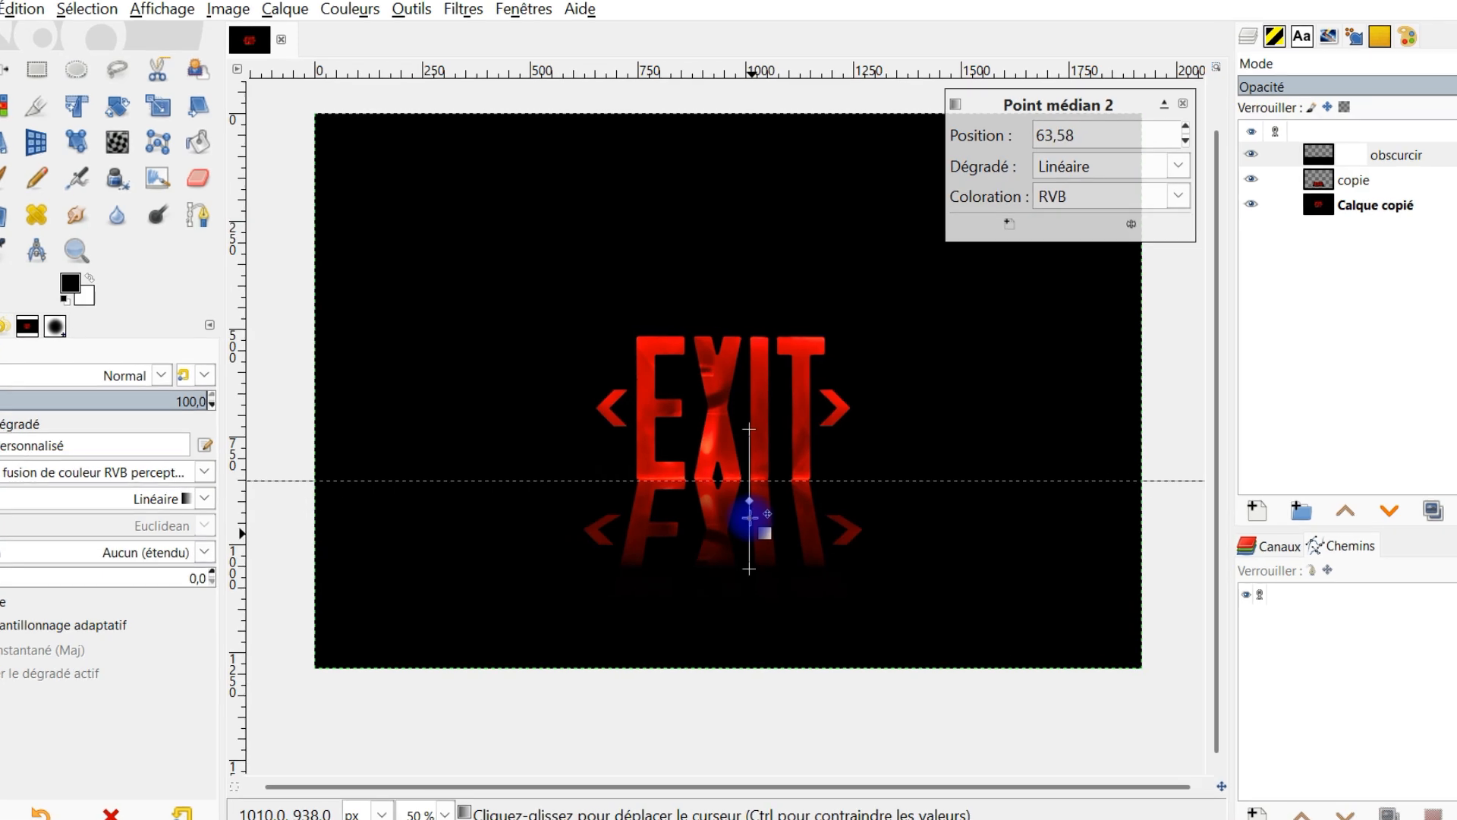
{"action": "left_click_drag", "start_coordinate": [820, 544], "coordinate": [819, 547]}
{"action": "left_click_drag", "start_coordinate": [812, 642], "coordinate": [806, 639]}
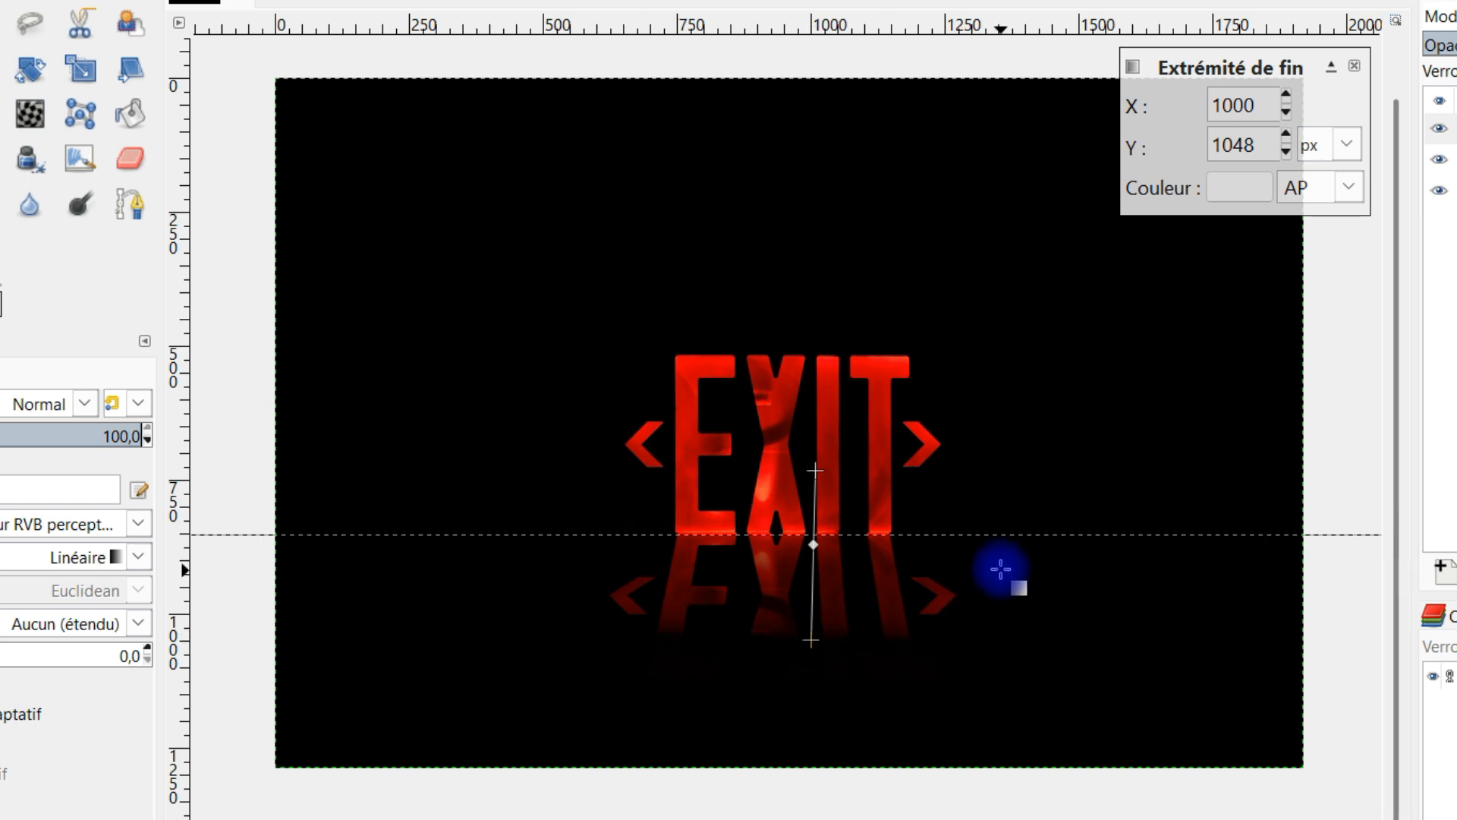
{"action": "key", "text": "Return"}
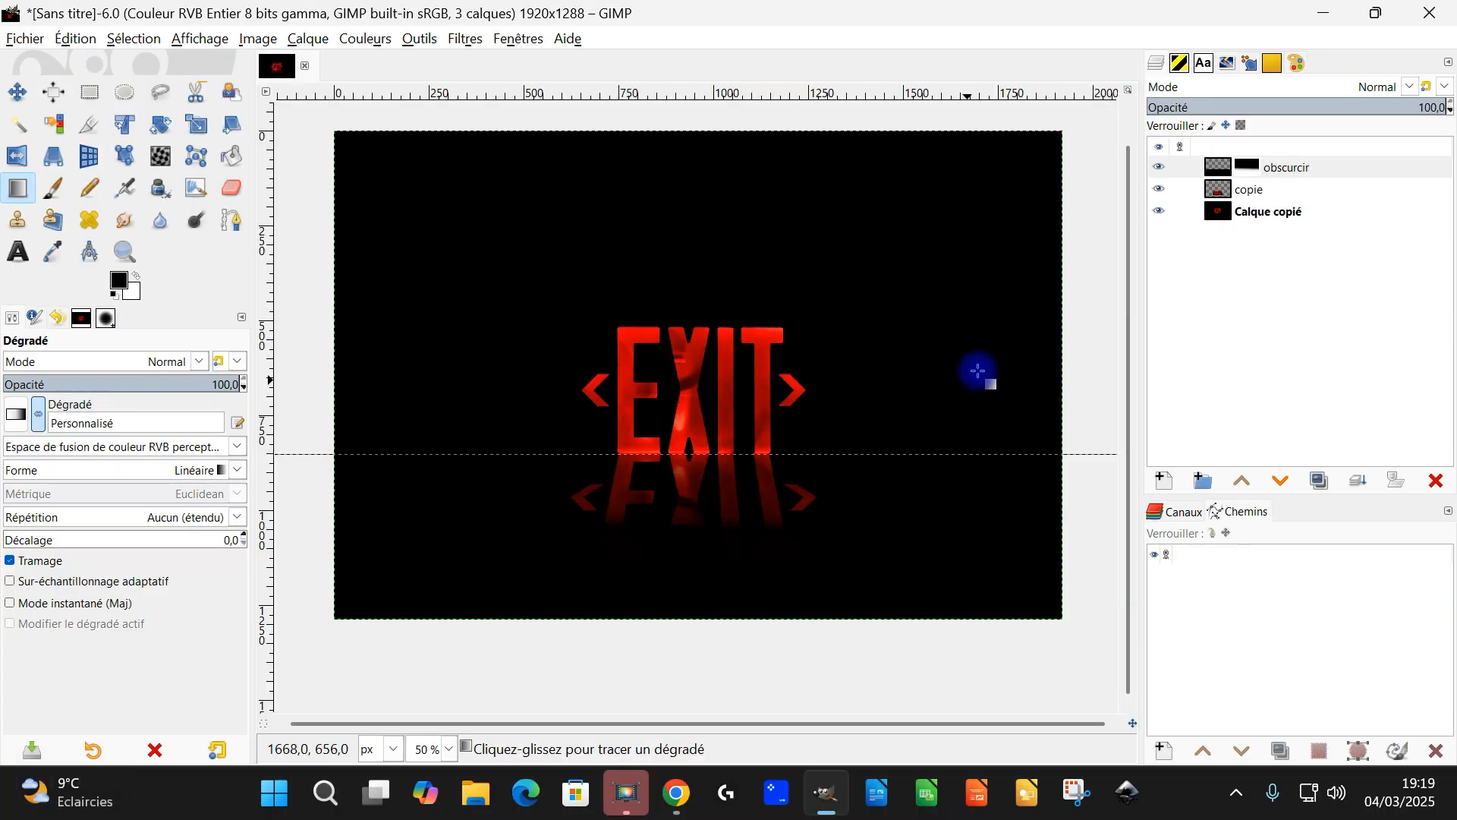
Remove all guides from the image.
{"action": "left_click", "coordinate": [258, 39]}
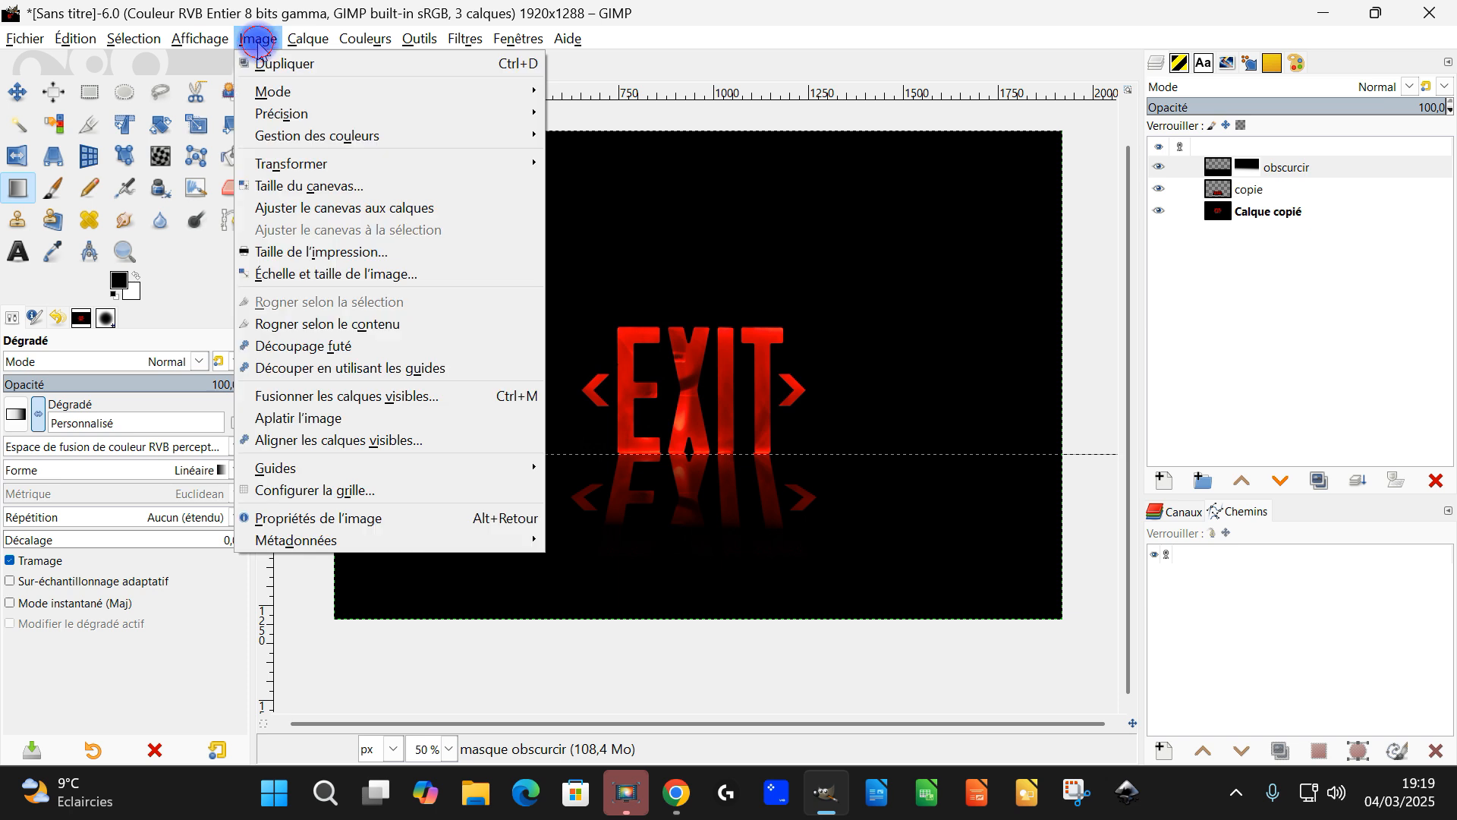
{"action": "mouse_move", "coordinate": [332, 469]}
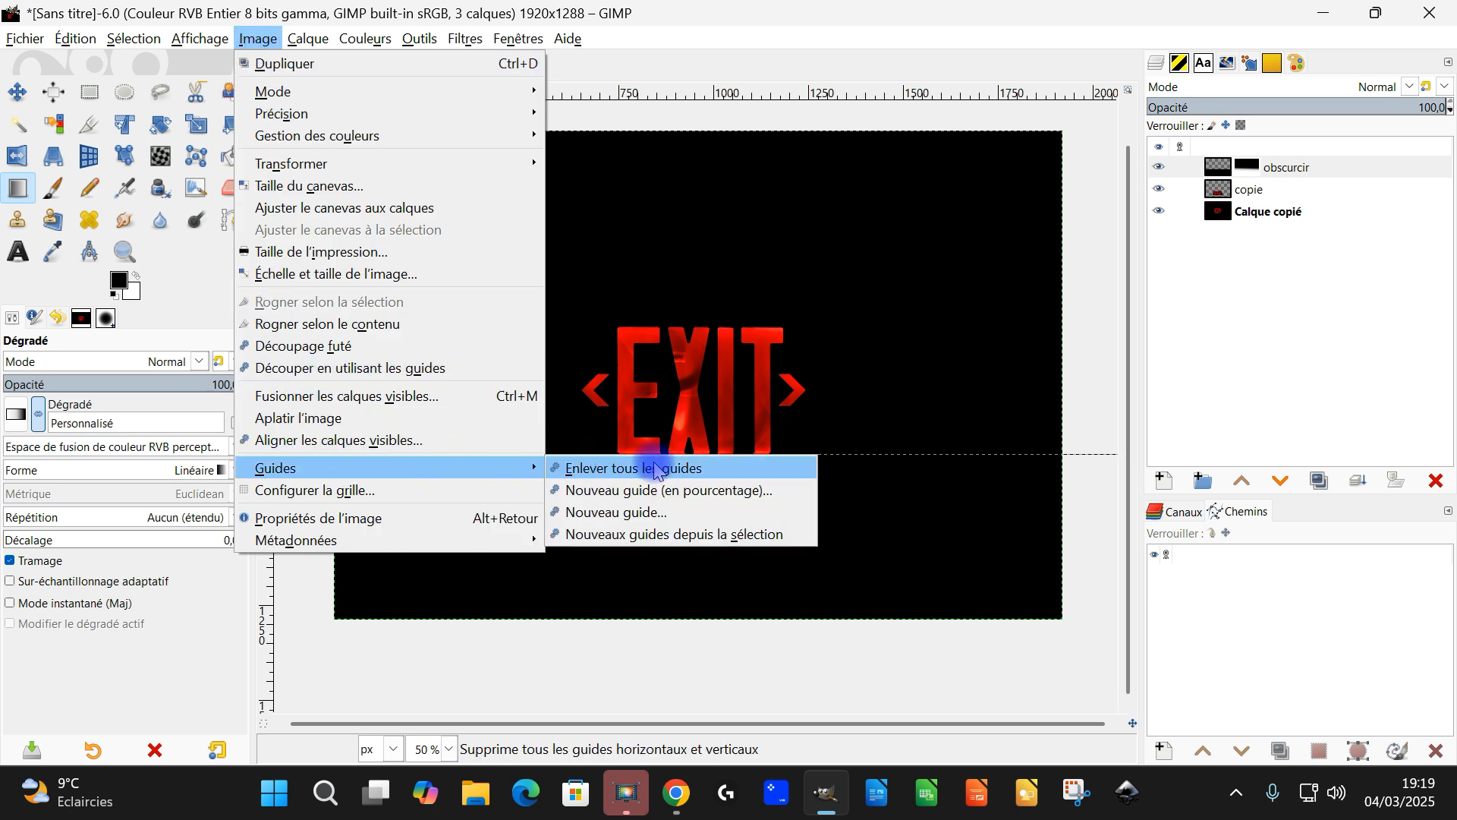
{"action": "left_click", "coordinate": [619, 556]}
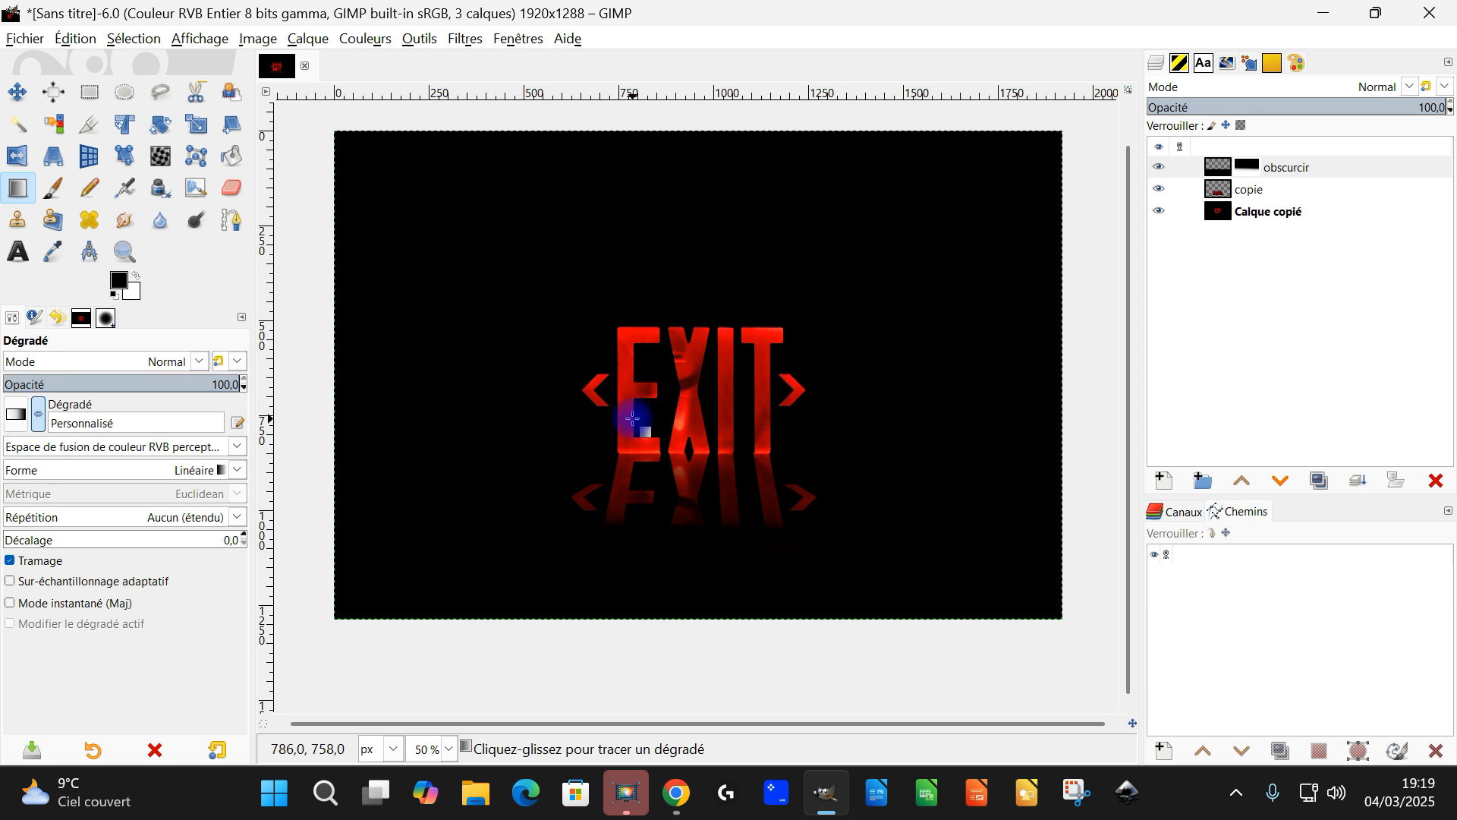
Add the white text "out" in Arial Bold at about 318 px and place it left of the EXIT lettering on the same baseline.
{"action": "left_click", "coordinate": [19, 253]}
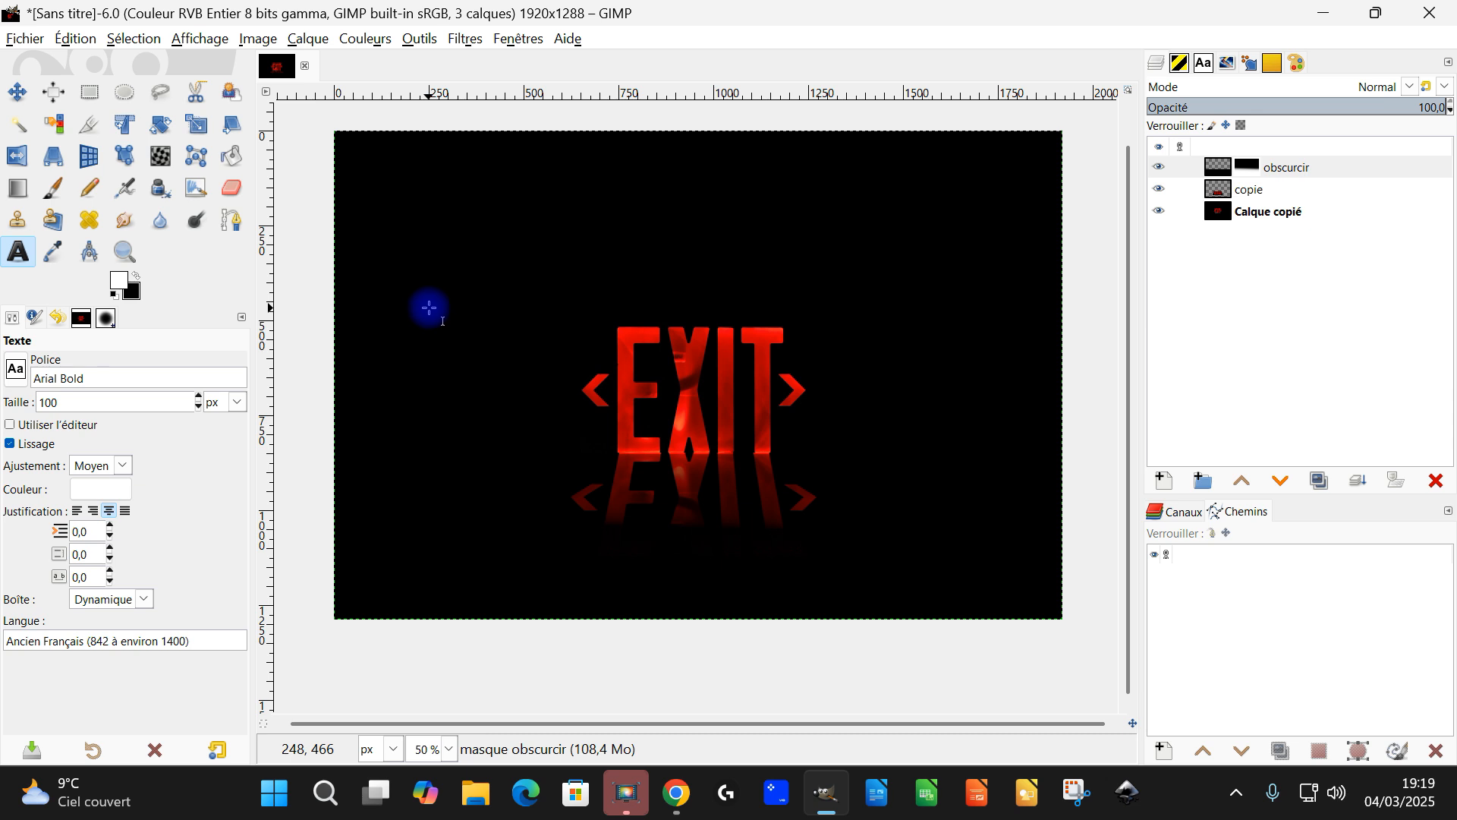
{"action": "left_click", "coordinate": [484, 287]}
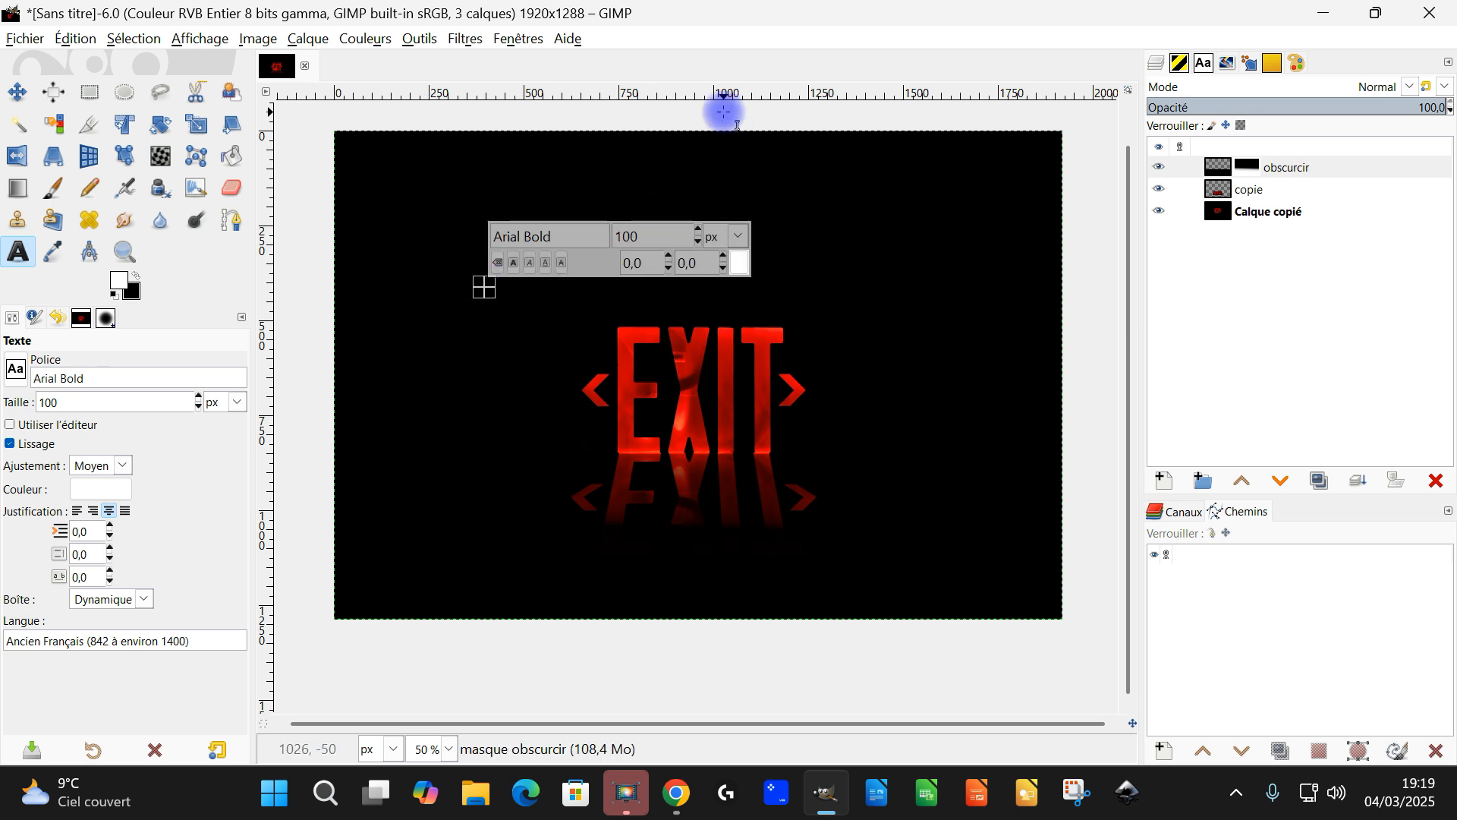
{"action": "type", "text": "out"}
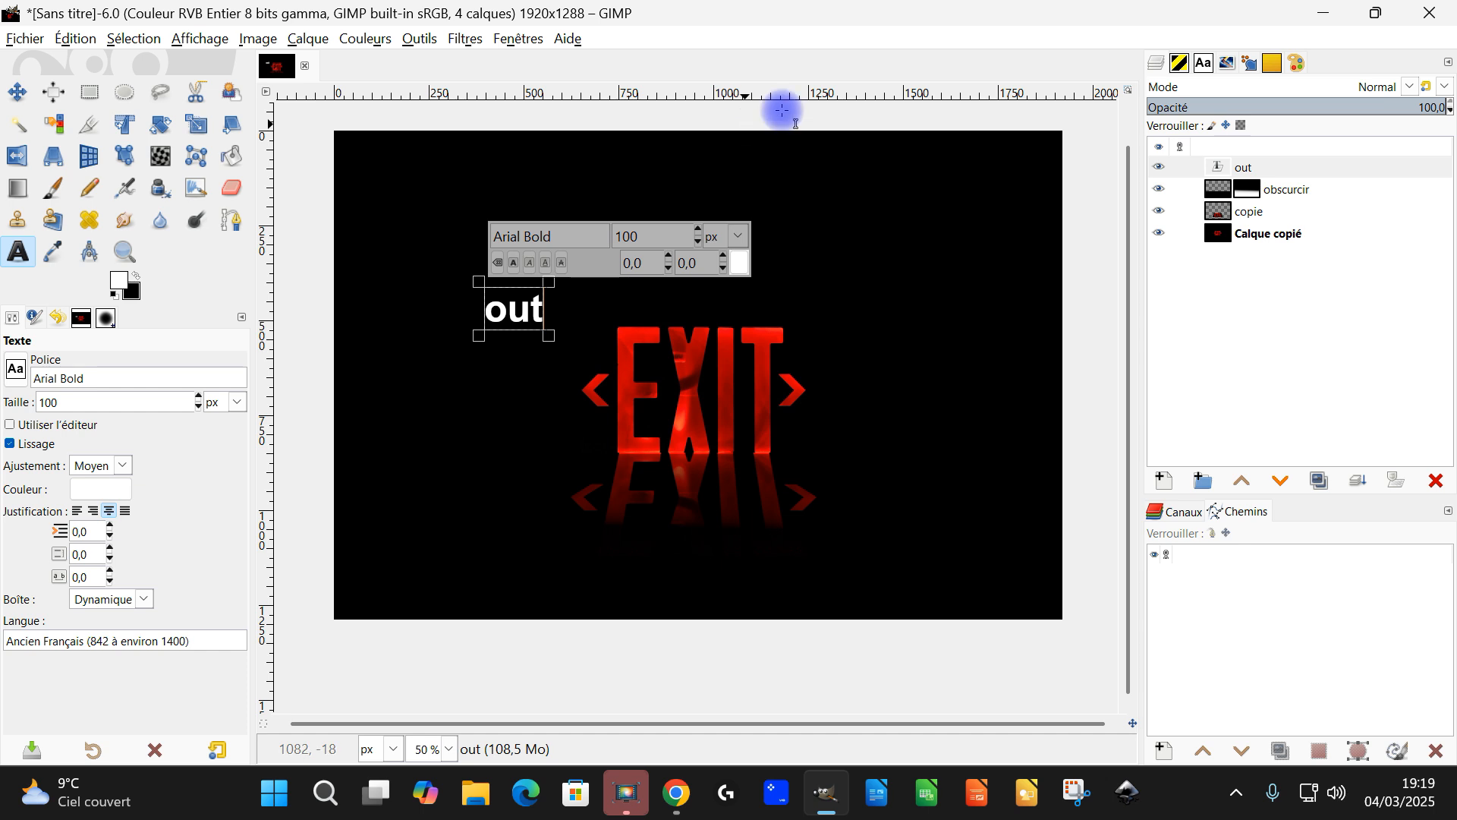
{"action": "key", "text": "ctrl+a"}
{"action": "left_click_drag", "start_coordinate": [698, 231], "coordinate": [699, 232]}
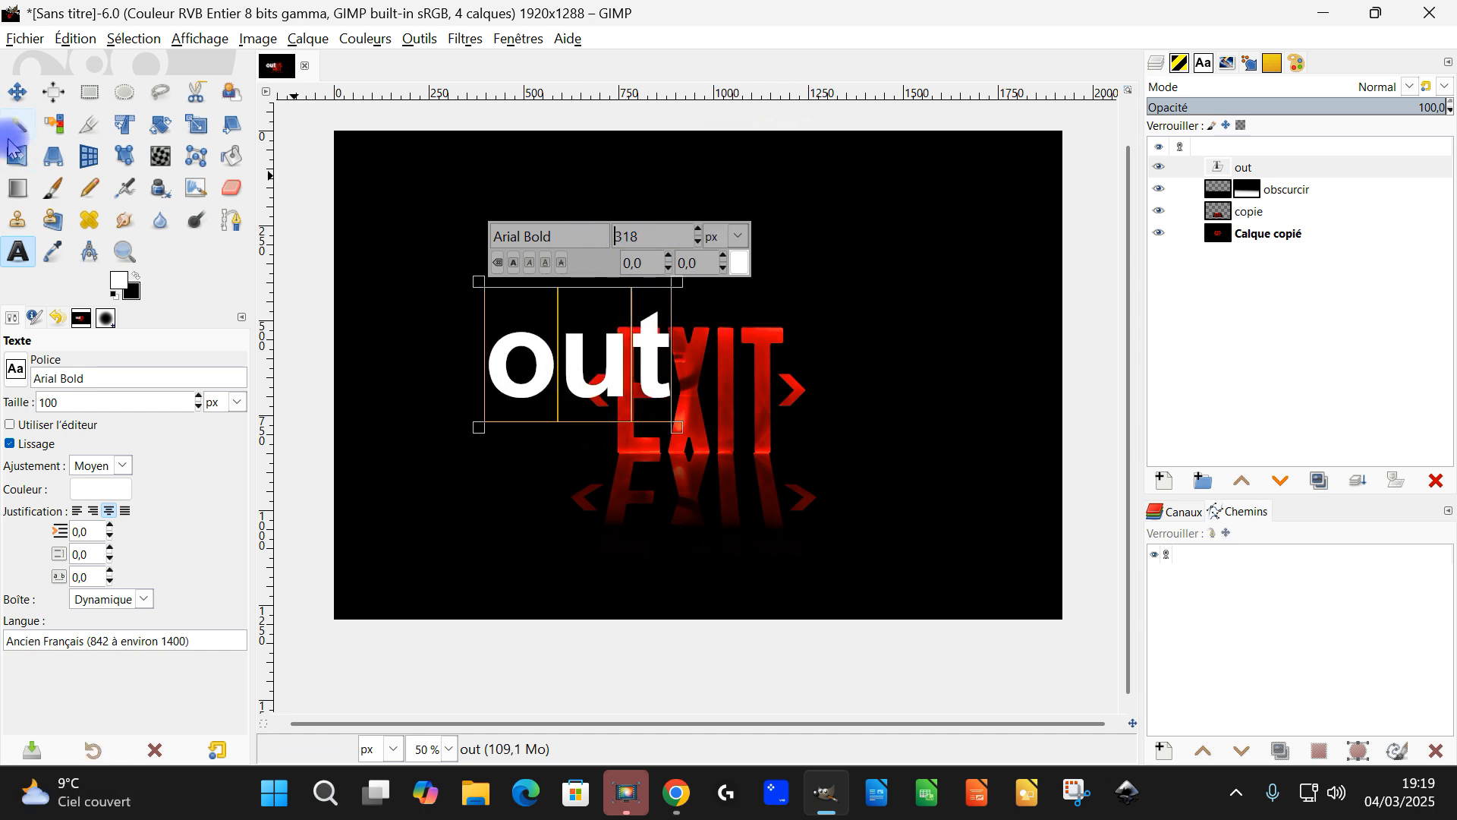
{"action": "left_click", "coordinate": [18, 92]}
{"action": "left_click_drag", "start_coordinate": [614, 366], "coordinate": [489, 418]}
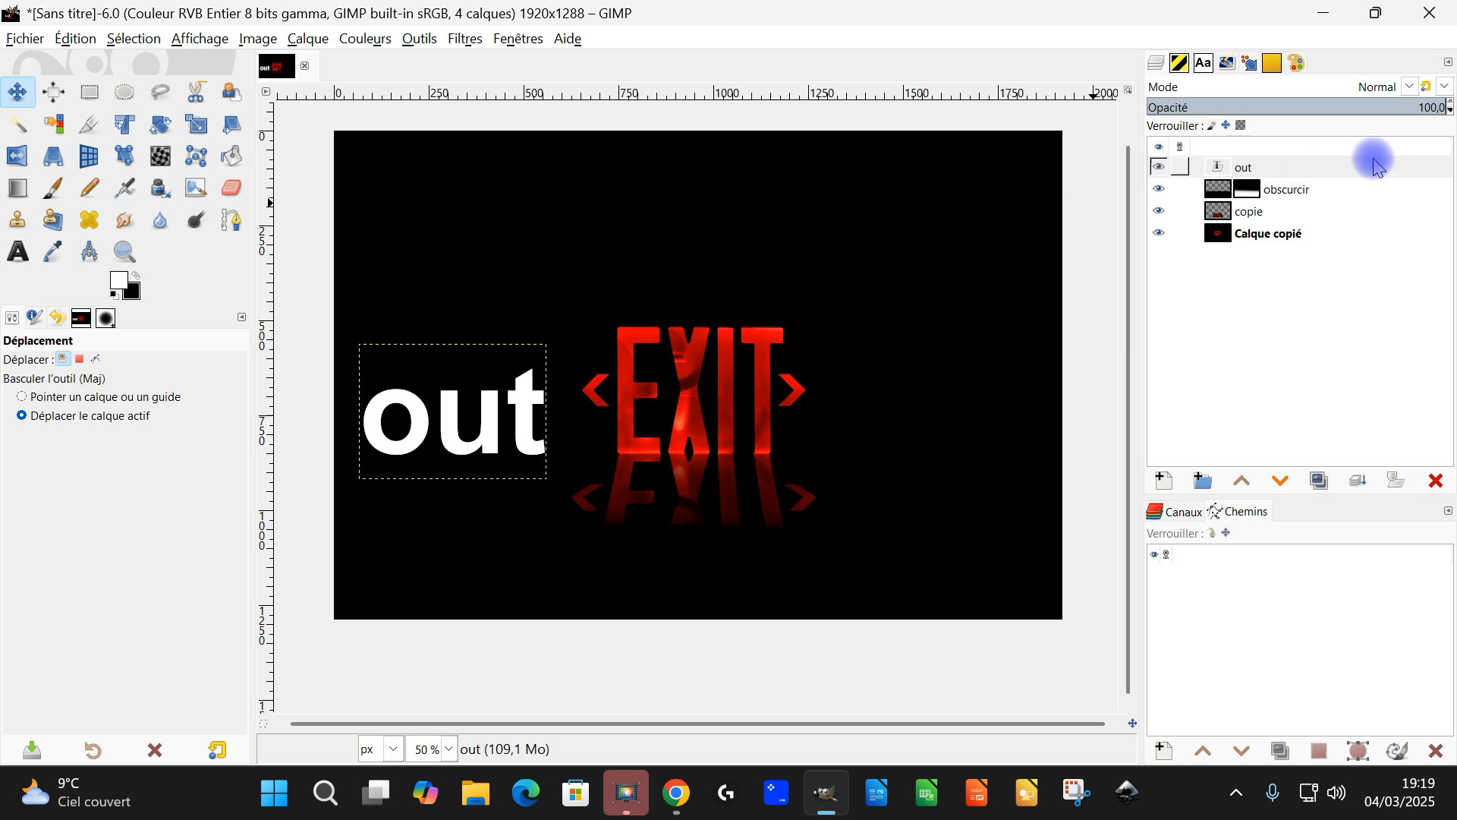
Duplicate the out text layer and place the duplicate between the obscurcir and copie layers.
{"action": "left_click", "coordinate": [1320, 483]}
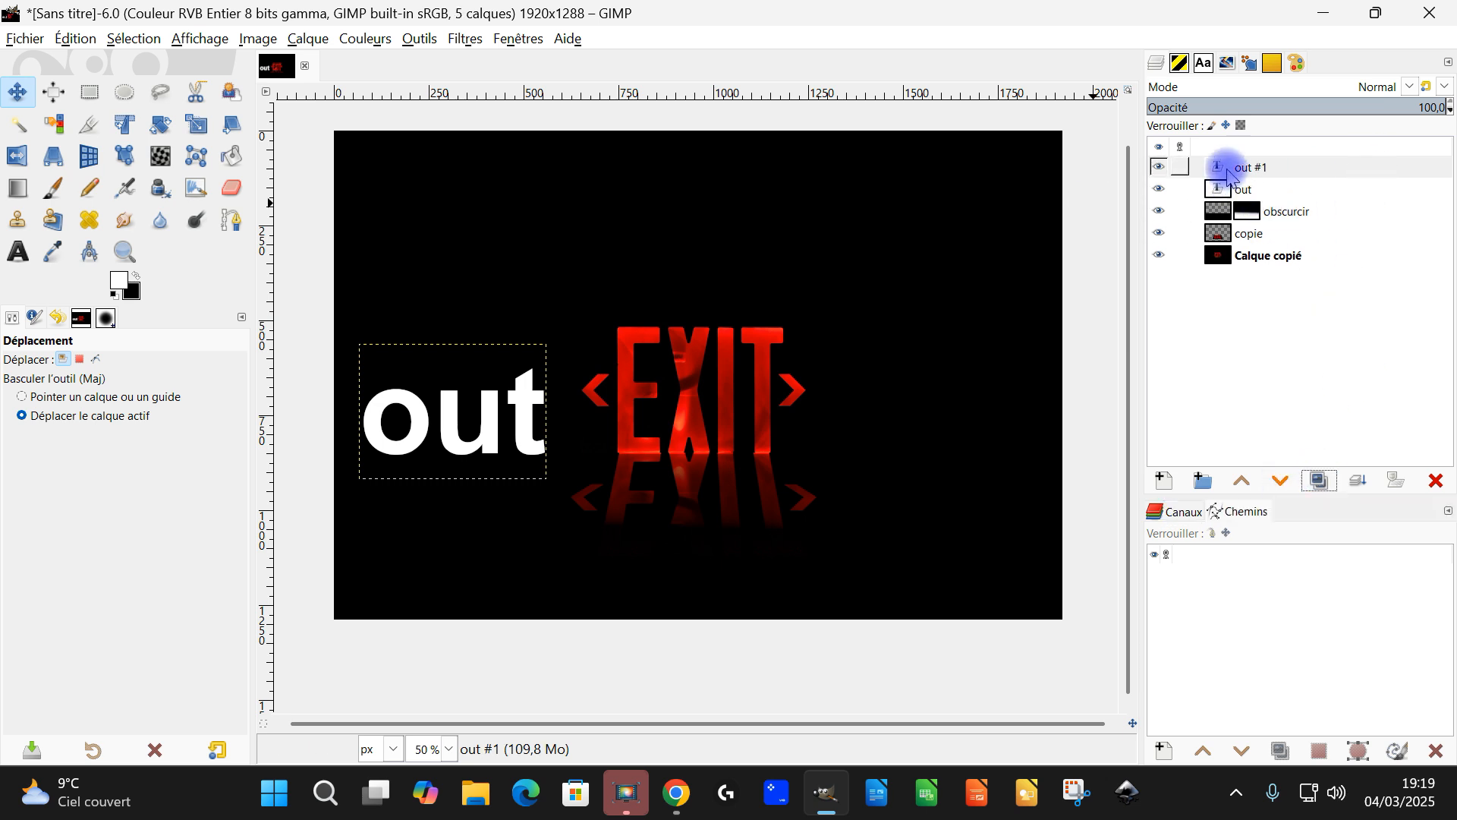
{"action": "left_click_drag", "start_coordinate": [1225, 169], "coordinate": [1265, 205]}
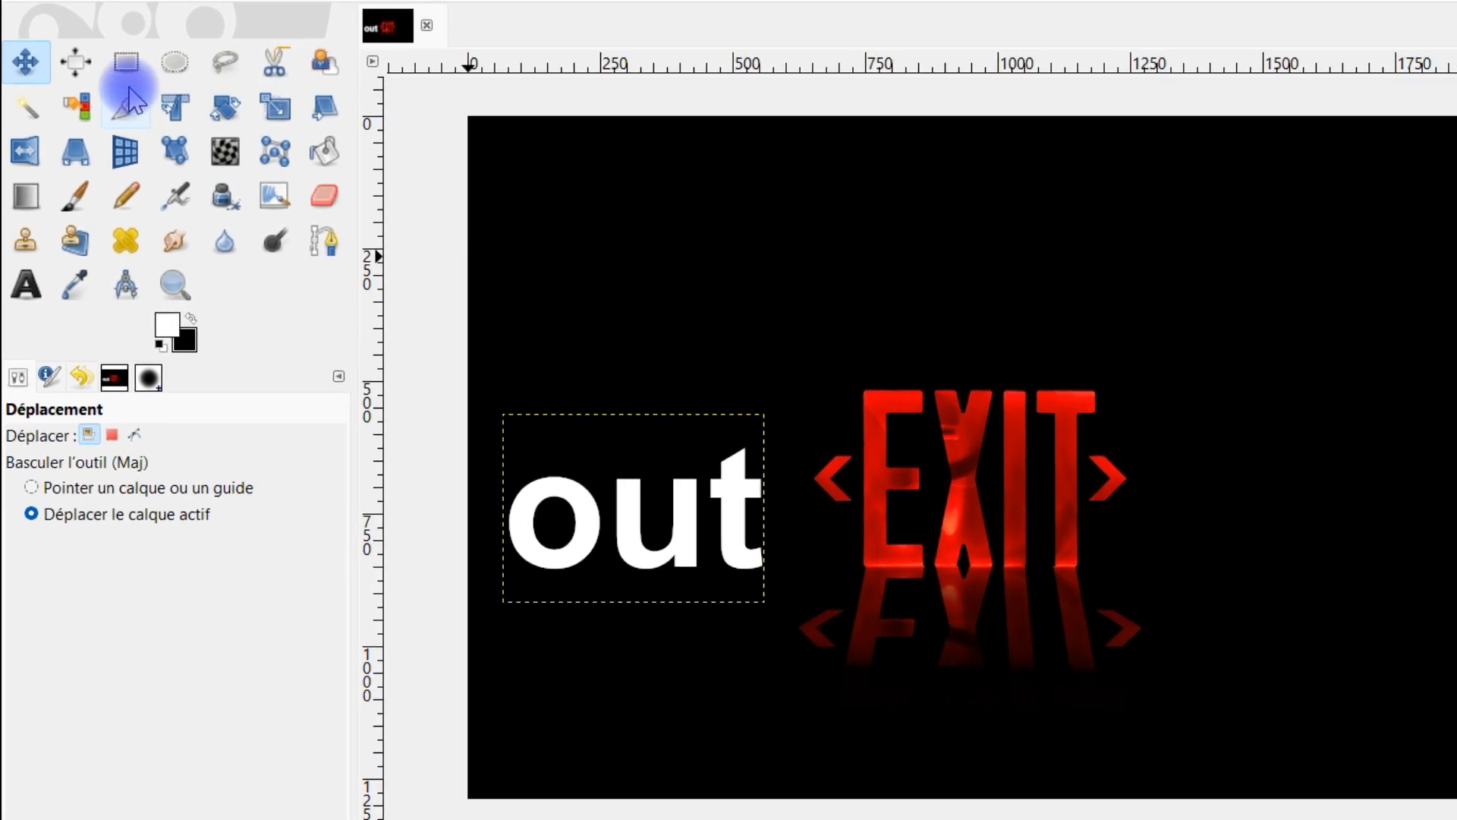
Flip the duplicated out layer vertically and move it directly beneath the original word as its reflection.
{"action": "left_click", "coordinate": [23, 151]}
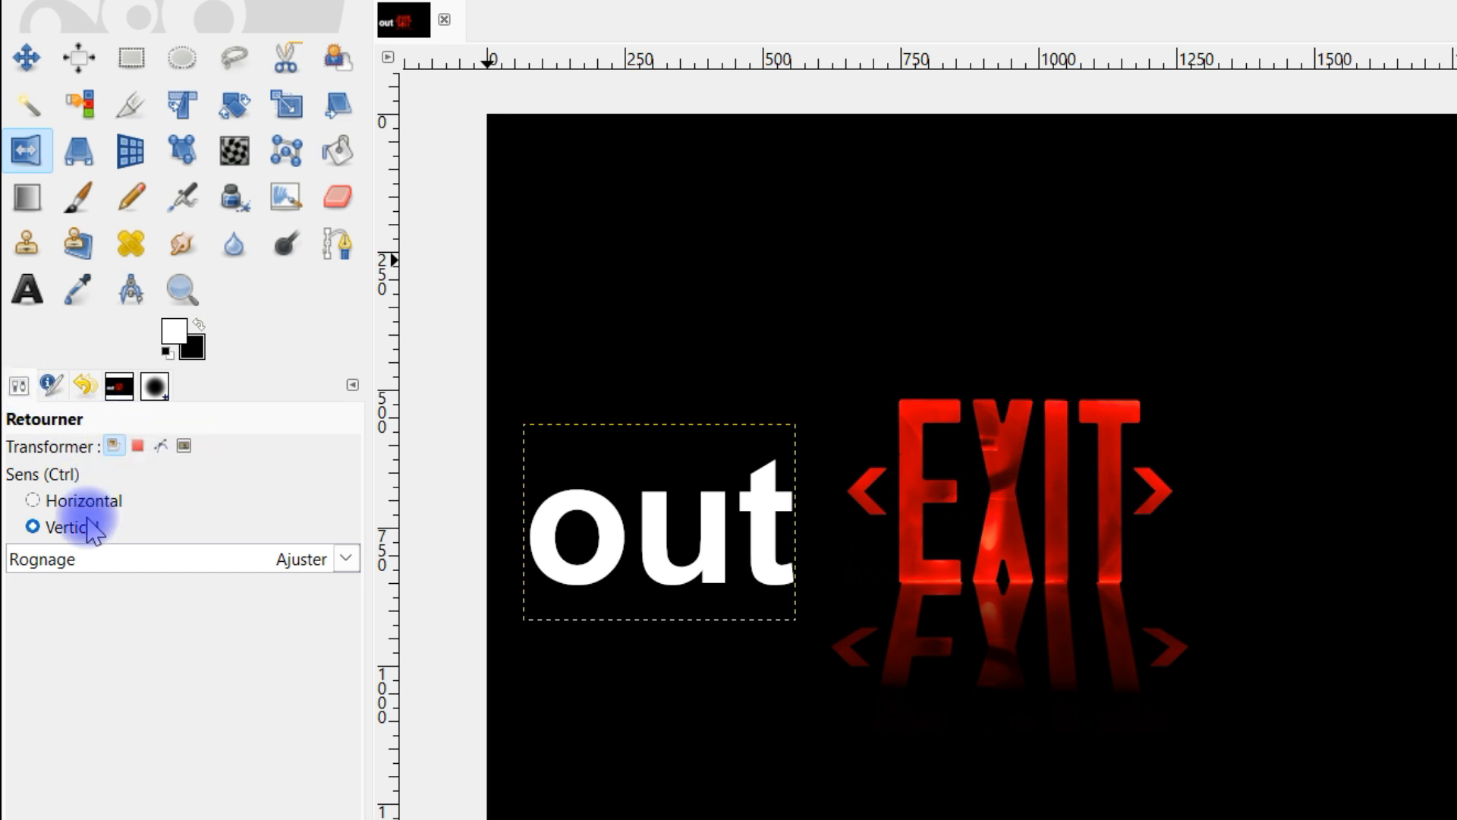
{"action": "left_click", "coordinate": [607, 529]}
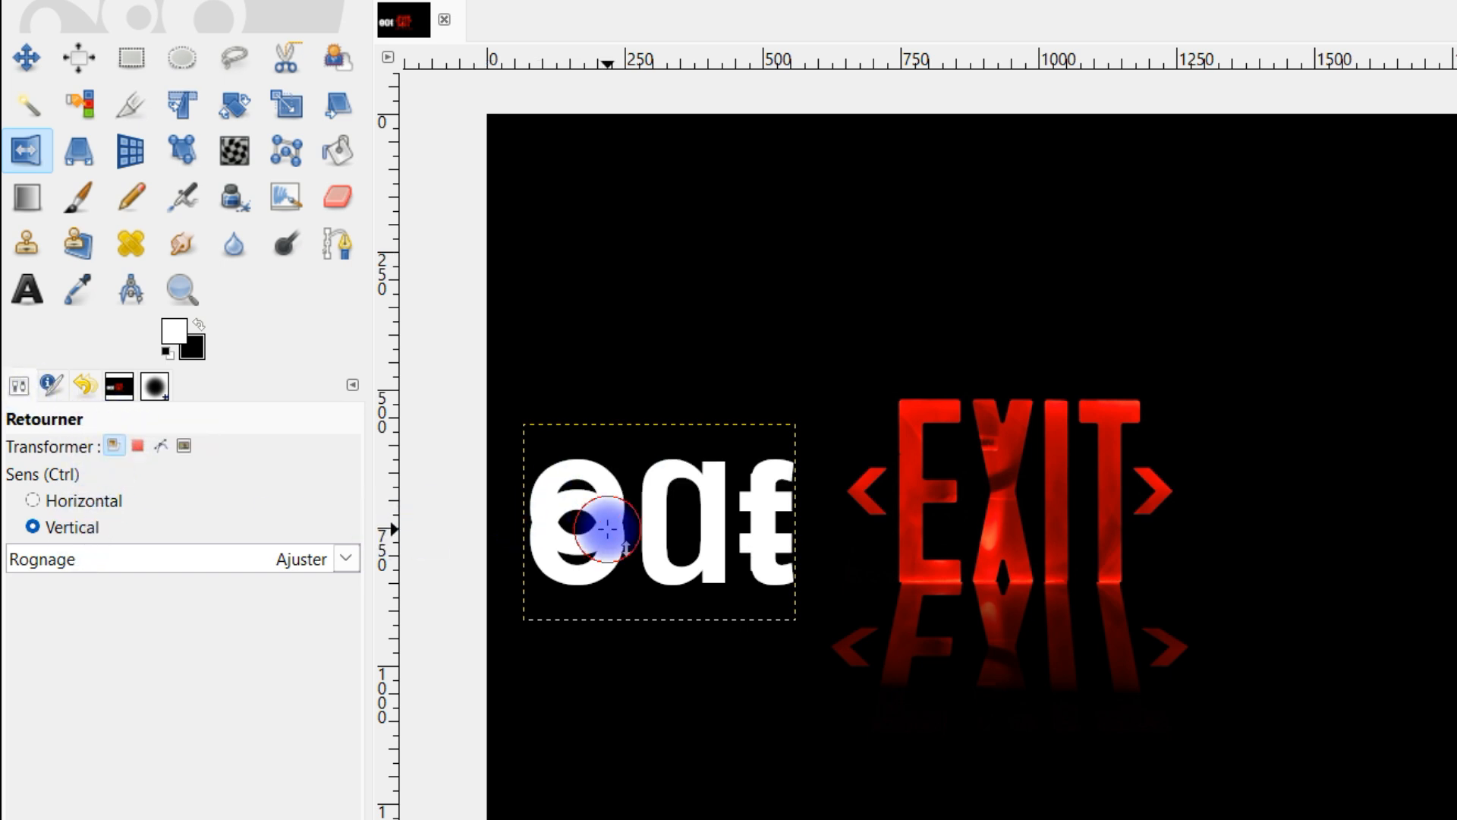
{"action": "left_click", "coordinate": [26, 58]}
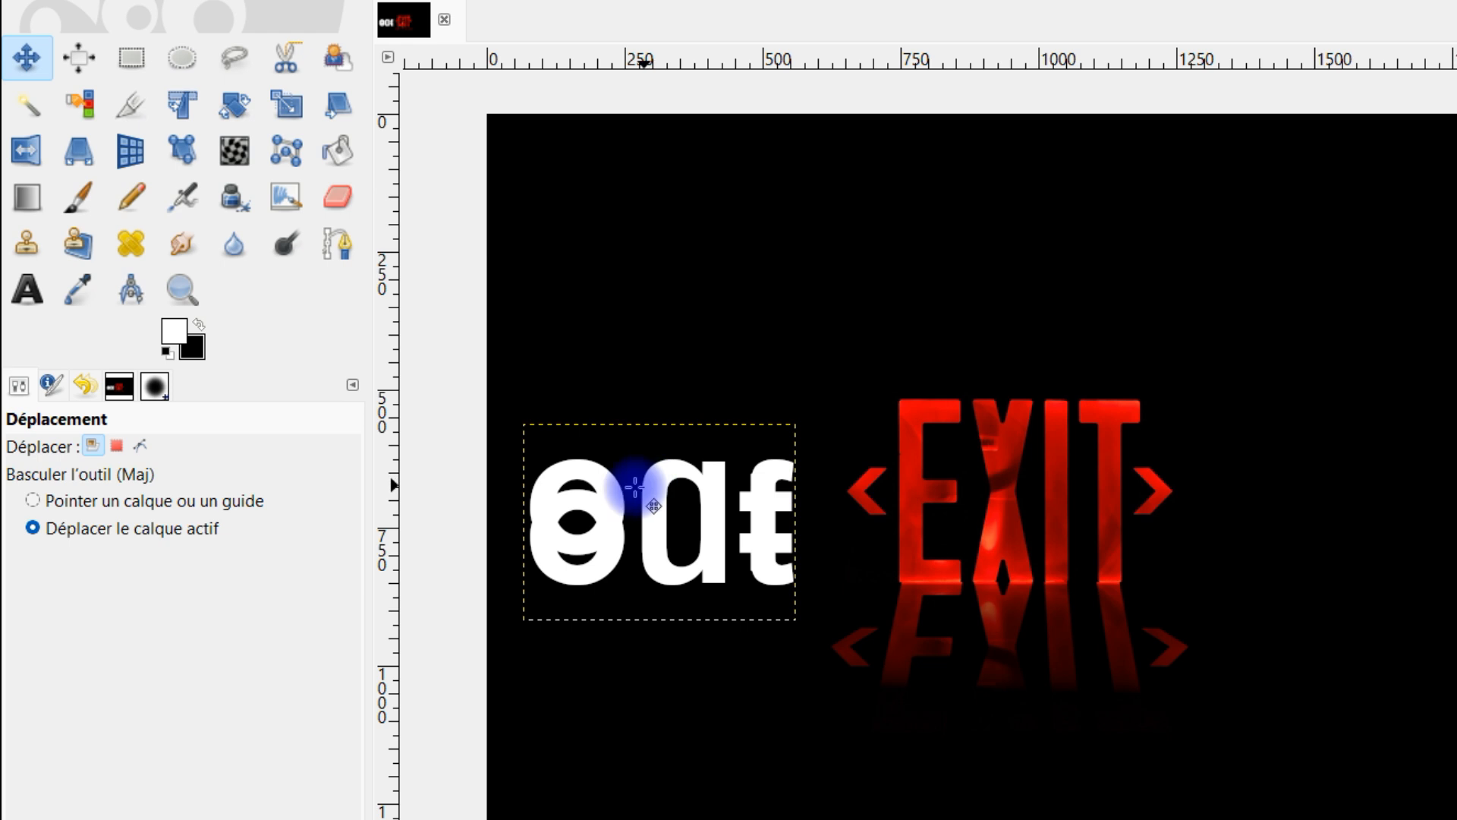
{"action": "left_click_drag", "start_coordinate": [611, 488], "coordinate": [607, 621]}
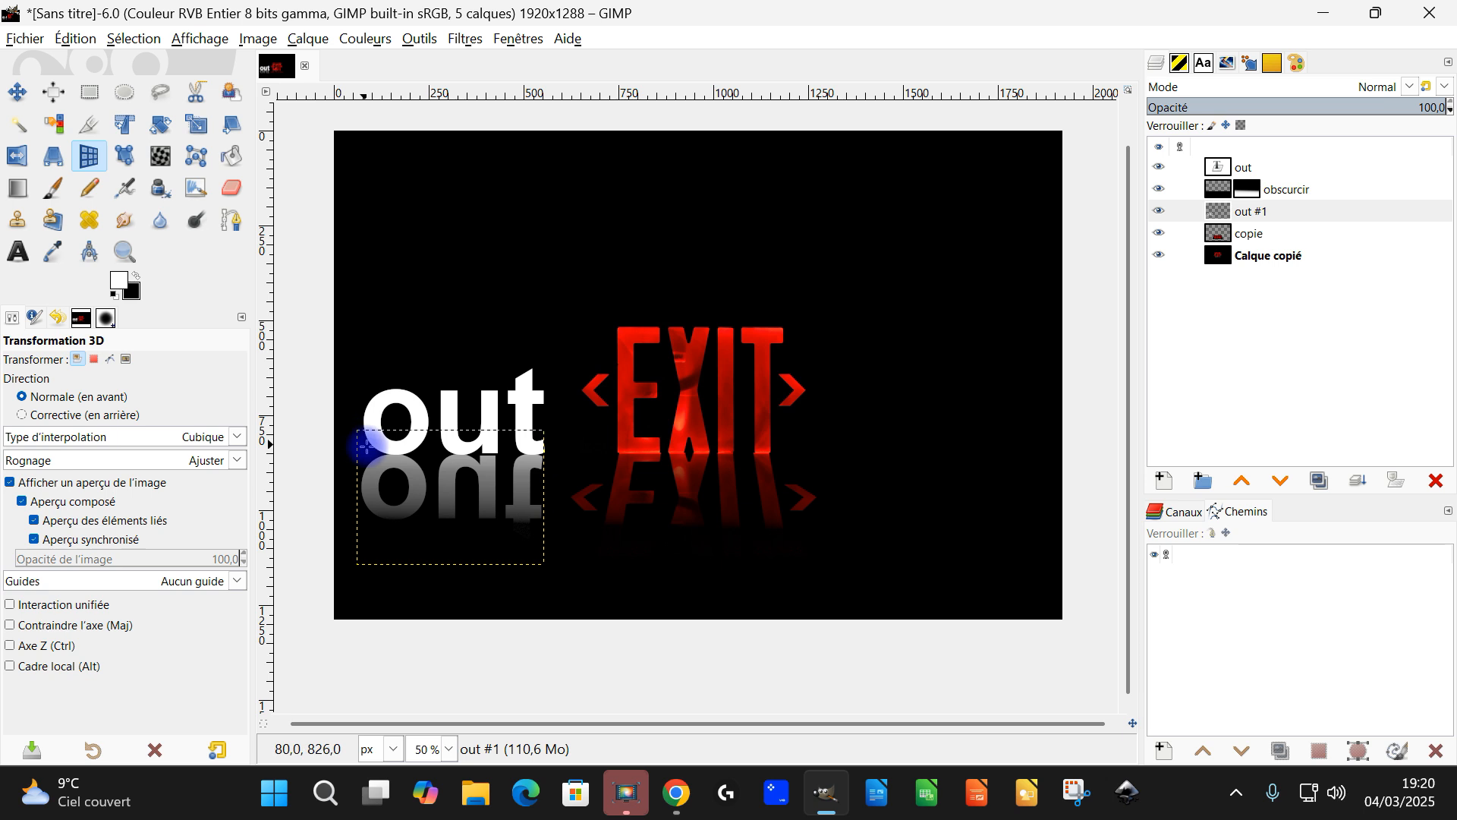
Apply a 3D transform to the out reflection, tilting it 45° about X to widen its lower edge, with offsets X 10 and Y -39 px.
{"action": "left_click", "coordinate": [449, 480]}
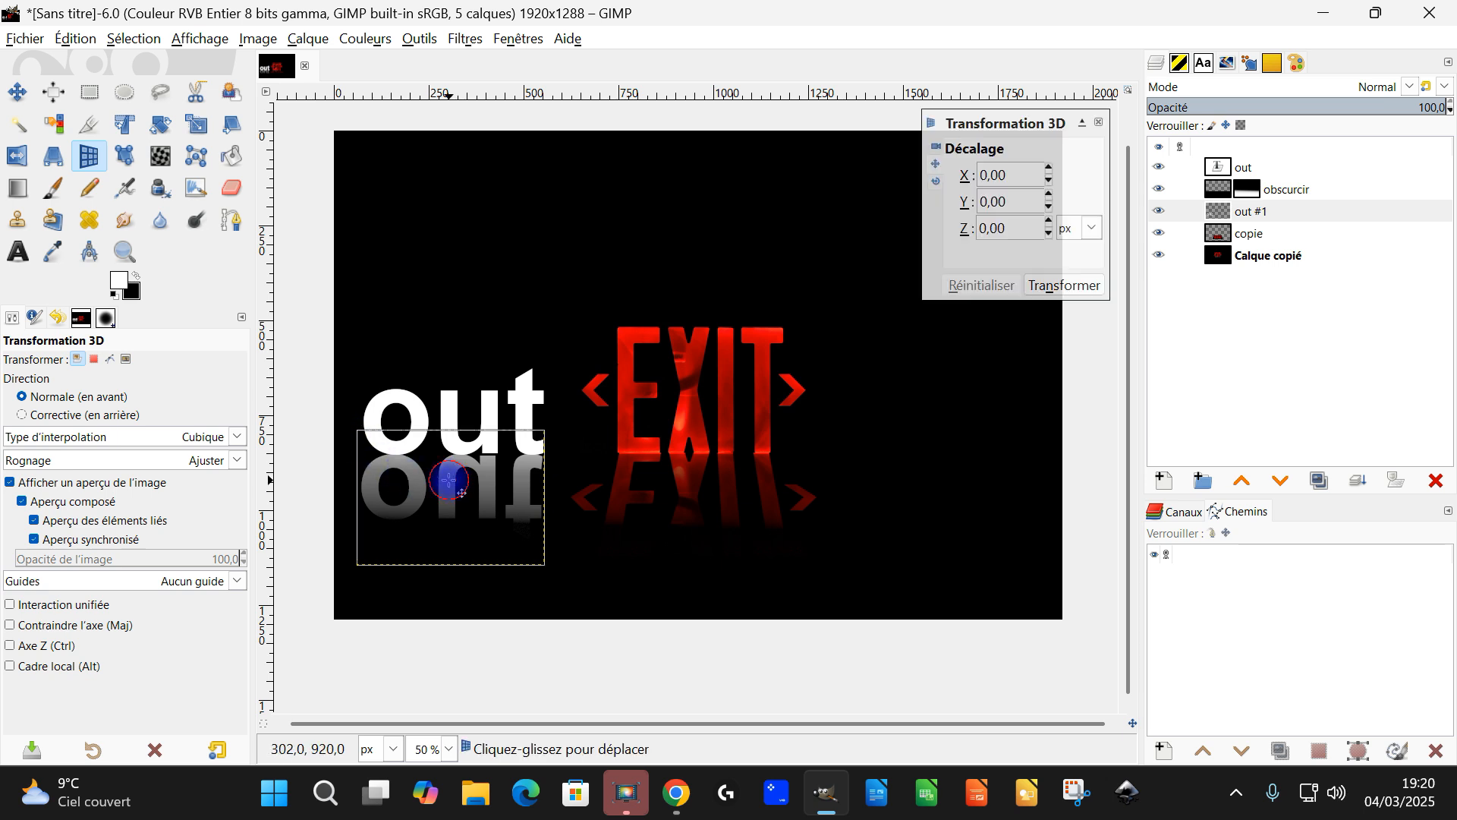
{"action": "left_click", "coordinate": [936, 182]}
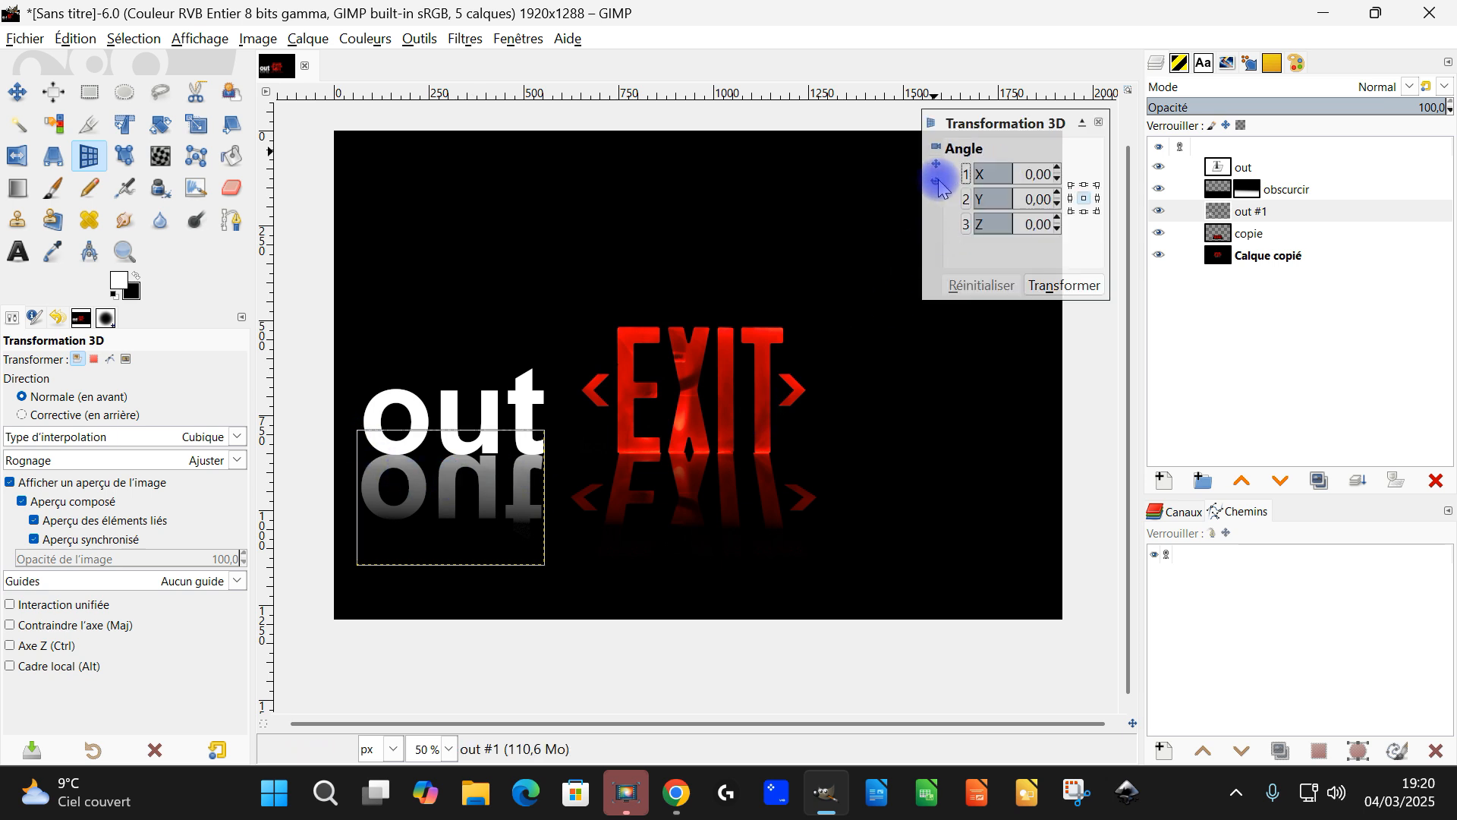
{"action": "left_click_drag", "start_coordinate": [1014, 174], "coordinate": [1021, 171]}
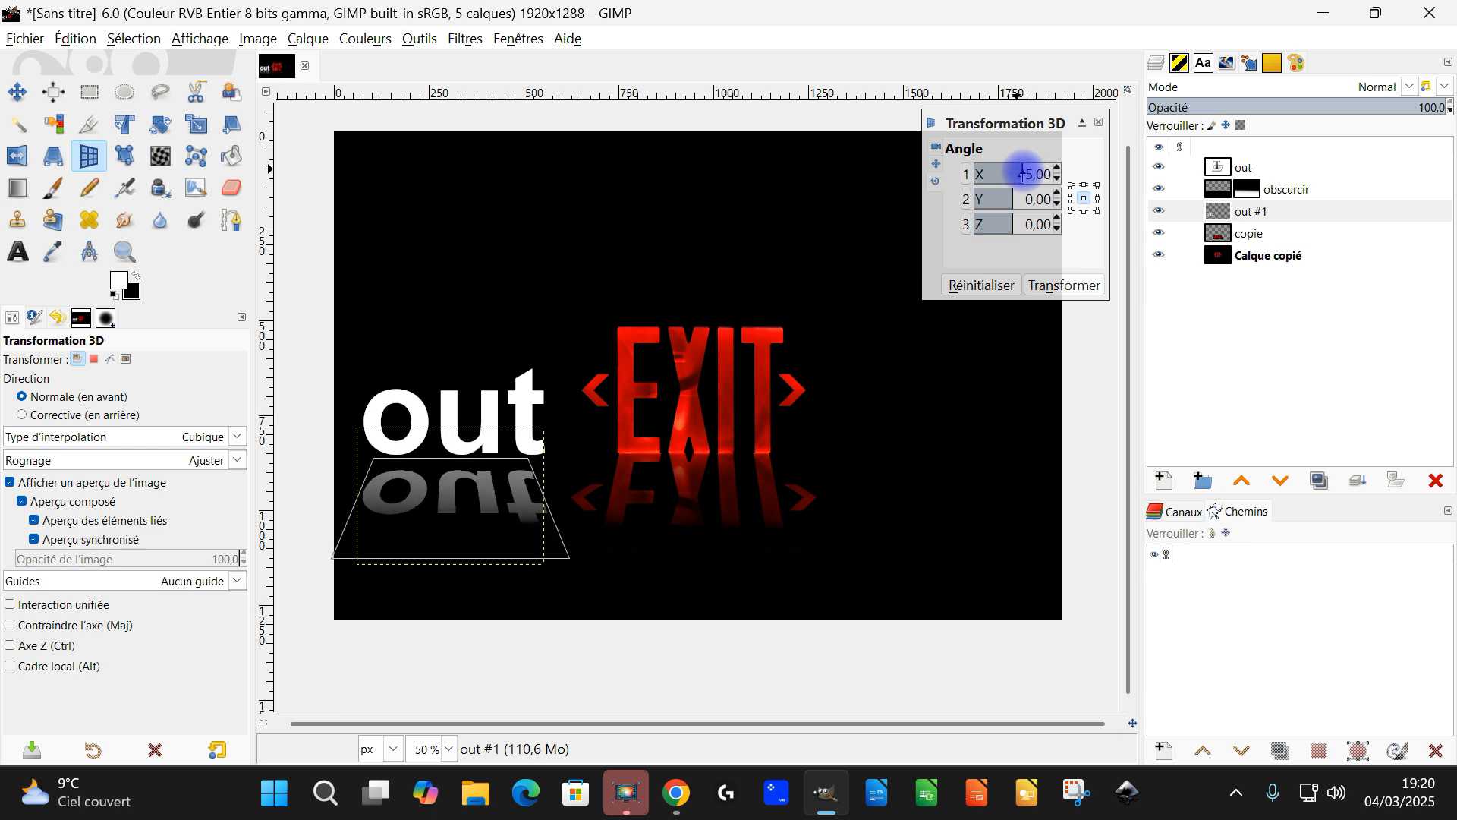
{"action": "left_click", "coordinate": [938, 164]}
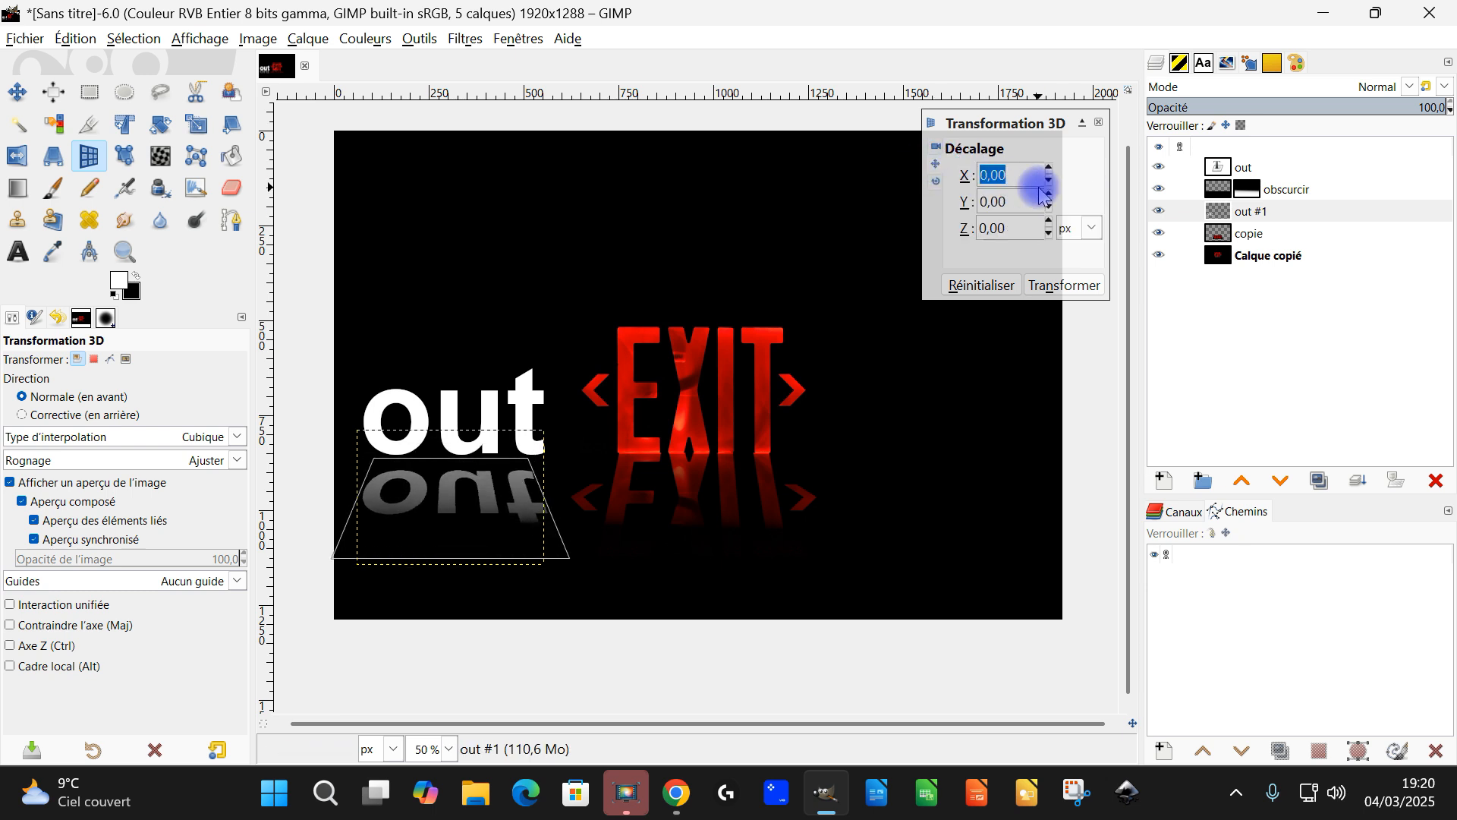
{"action": "mouse_move", "coordinate": [1050, 196]}
{"action": "left_mouse_down"}
{"action": "mouse_move", "coordinate": [1048, 169]}
{"action": "mouse_move", "coordinate": [1059, 190]}
{"action": "left_mouse_up"}
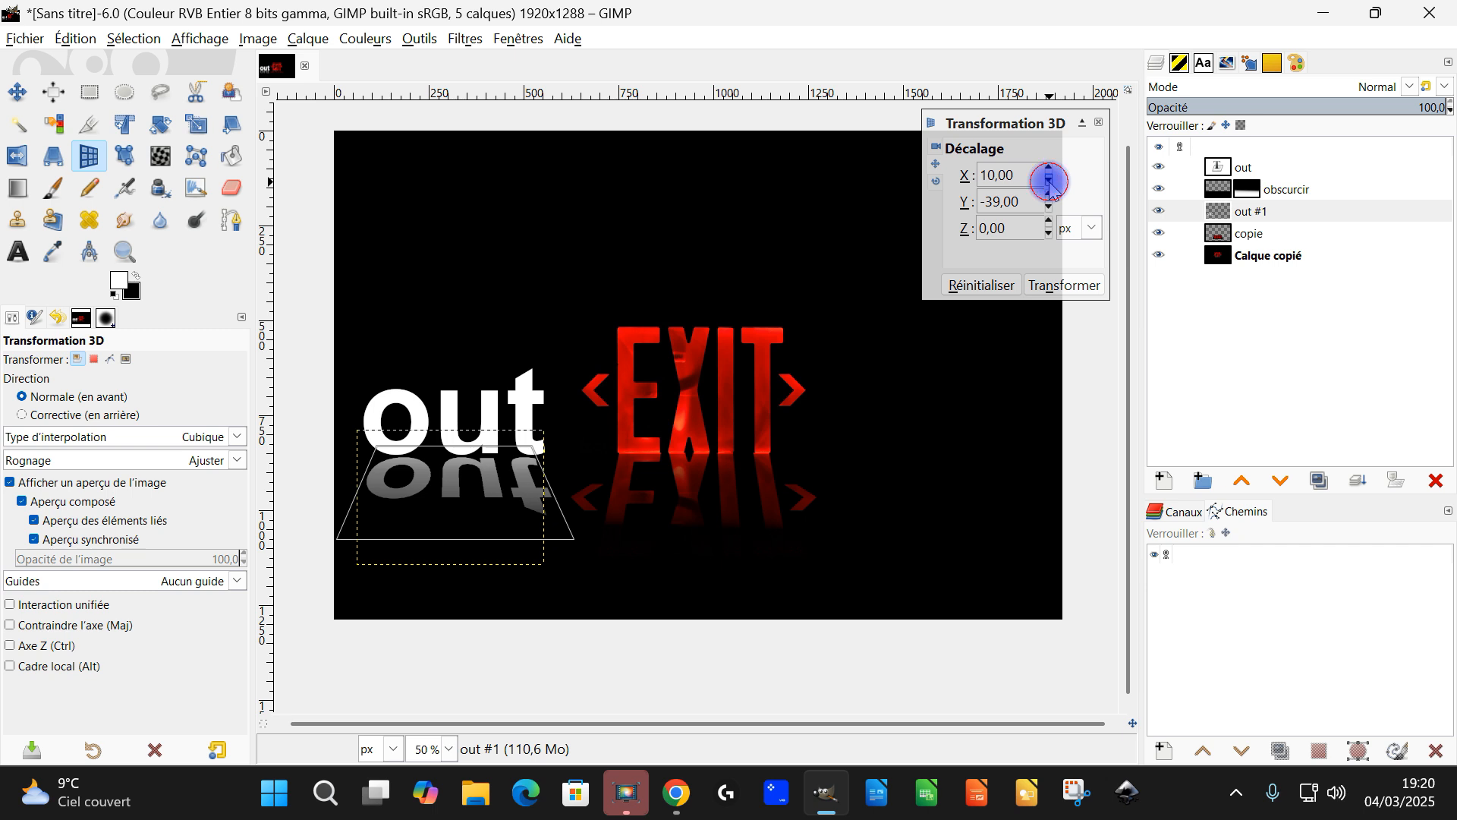
{"action": "left_click", "coordinate": [86, 219]}
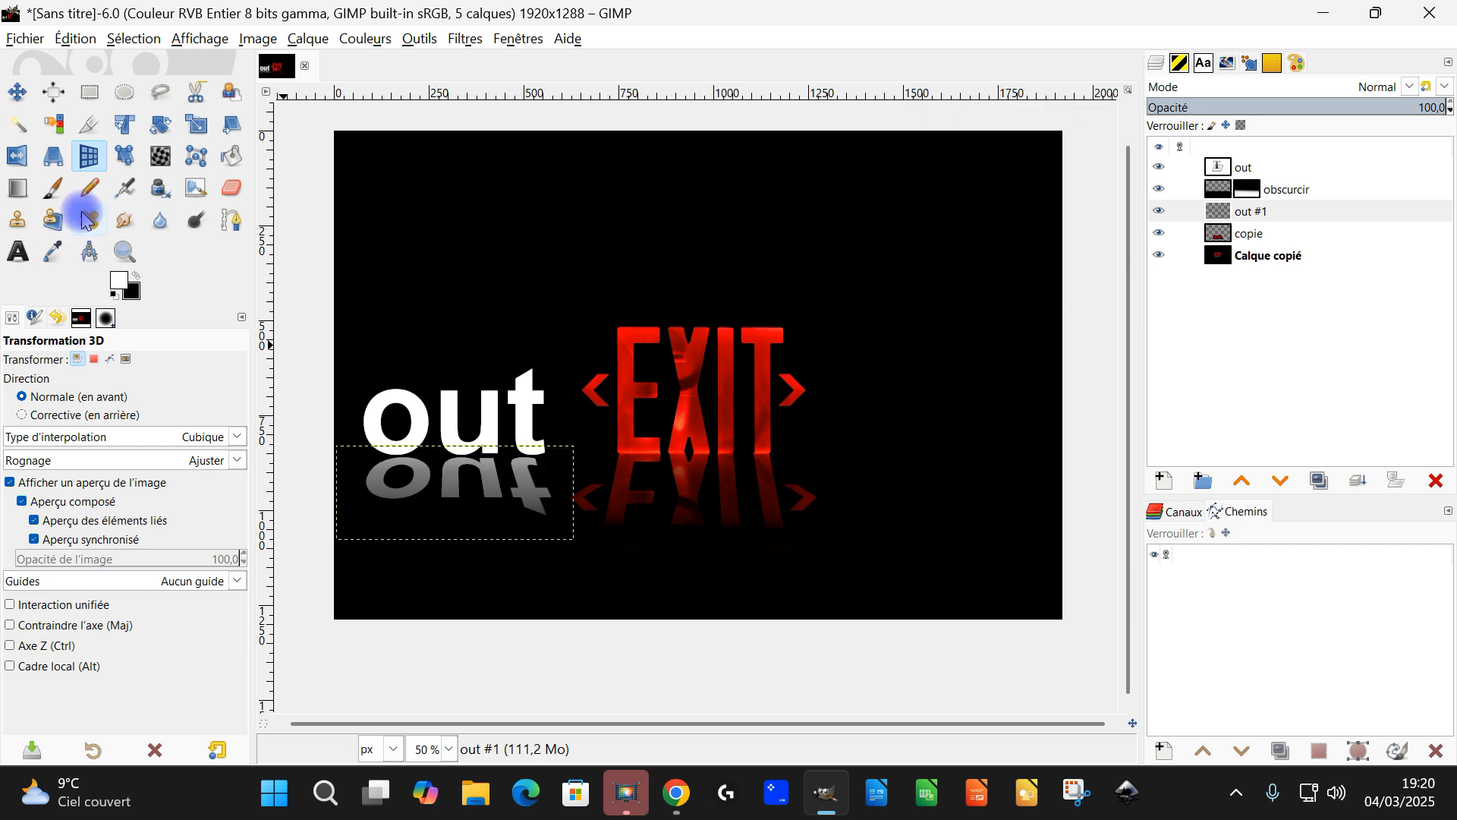
Scale the out reflection layer to 712 × 282 px around the original word's base and extend its boundary to the image size.
{"action": "left_click", "coordinate": [194, 124]}
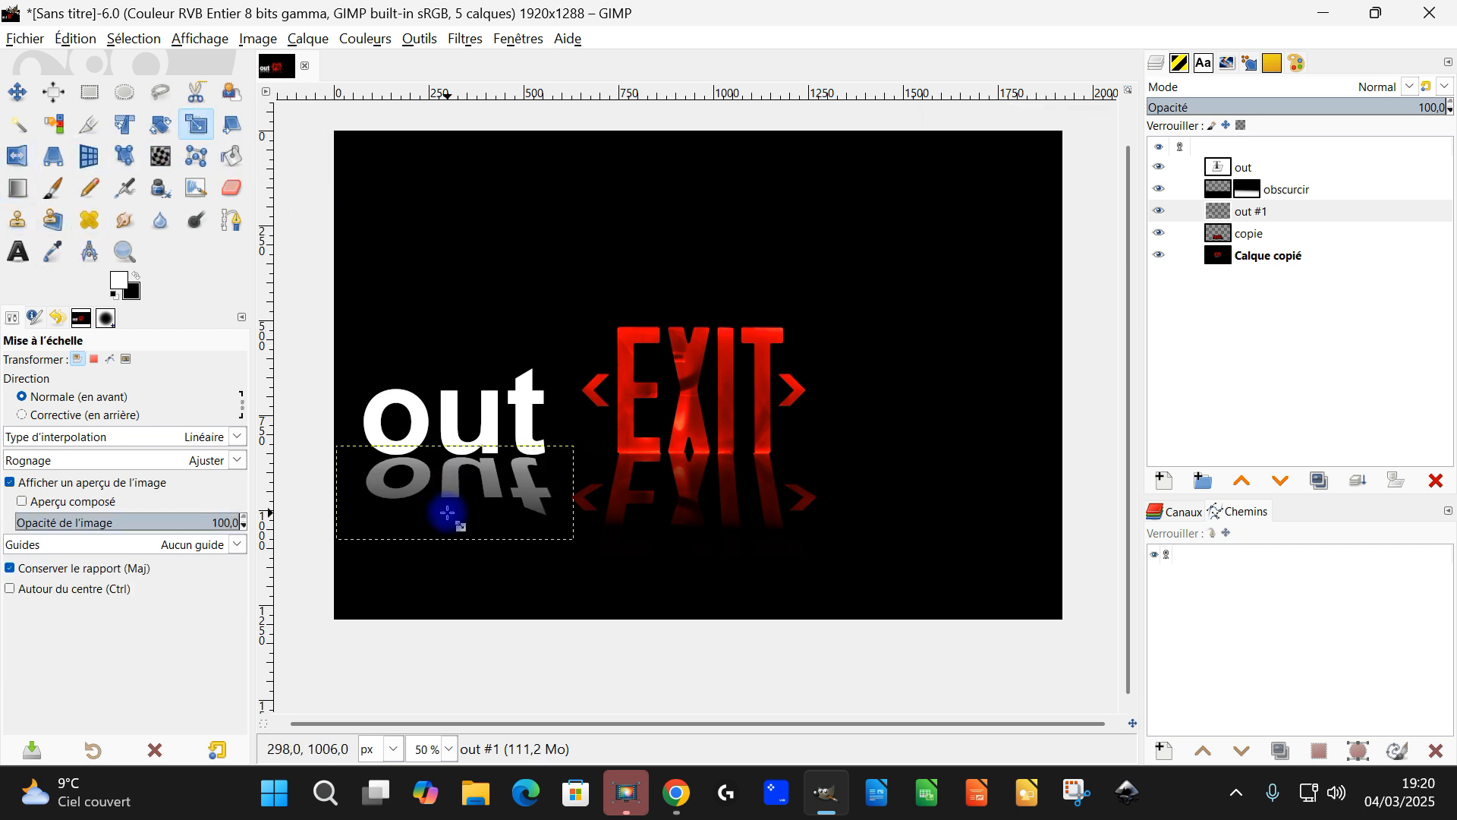
{"action": "left_click", "coordinate": [455, 472]}
{"action": "left_click_drag", "start_coordinate": [575, 488], "coordinate": [587, 490]}
{"action": "left_click_drag", "start_coordinate": [460, 492], "coordinate": [452, 488]}
{"action": "left_click_drag", "start_coordinate": [578, 488], "coordinate": [599, 488]}
{"action": "left_click_drag", "start_coordinate": [472, 500], "coordinate": [465, 507]}
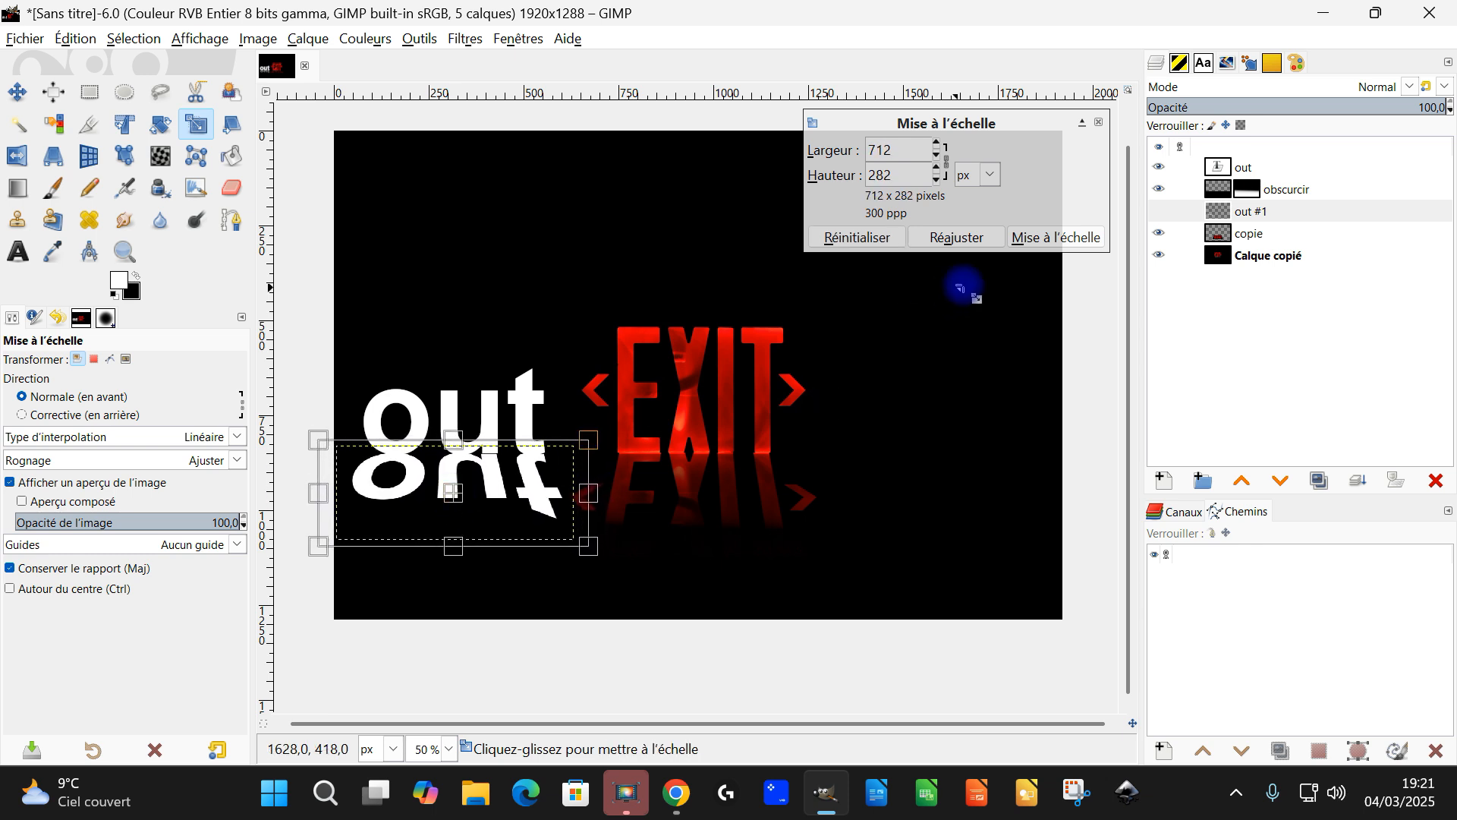
{"action": "left_click", "coordinate": [1051, 237]}
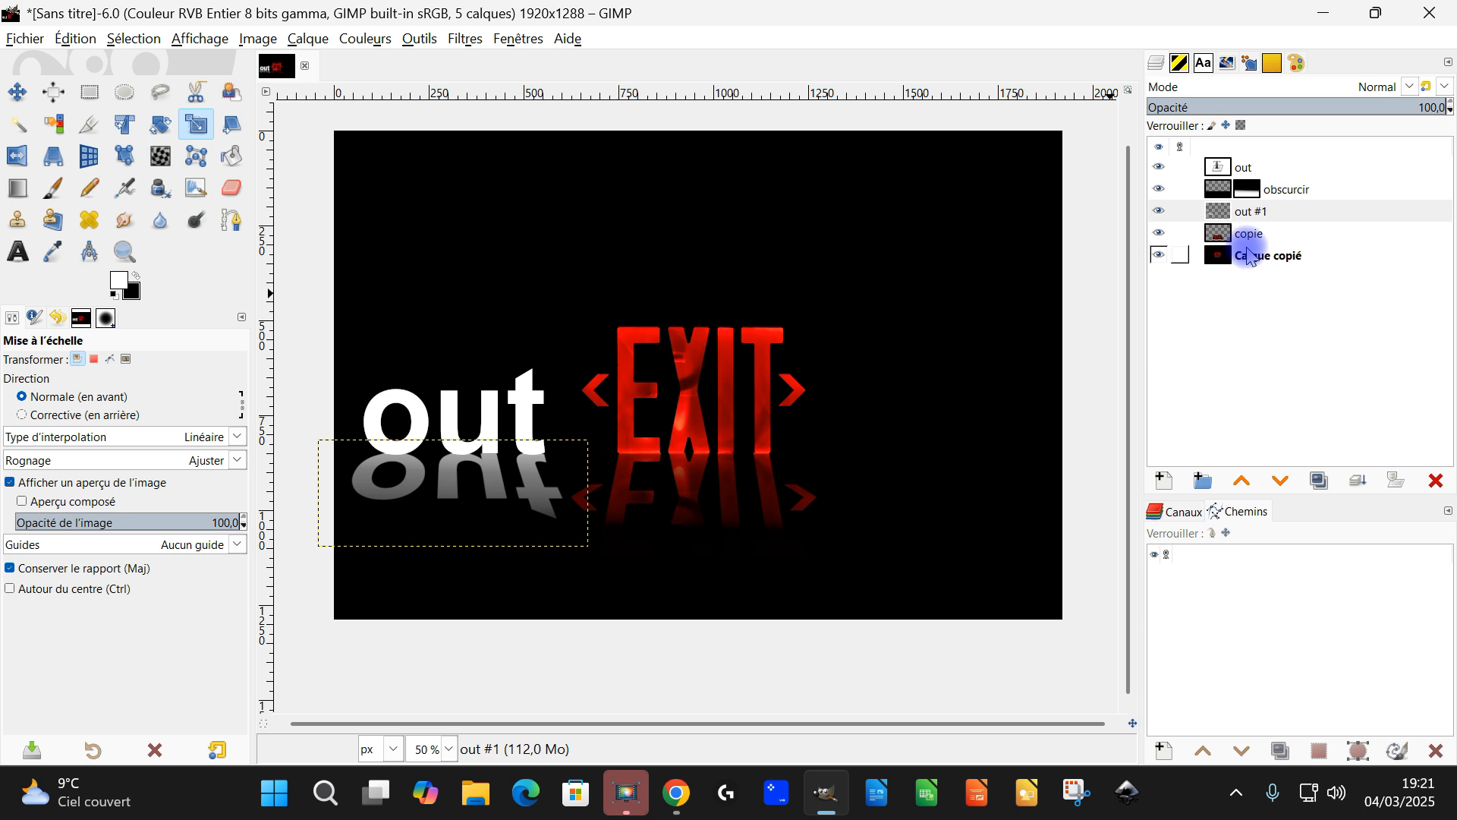
{"action": "right_click", "coordinate": [1223, 214]}
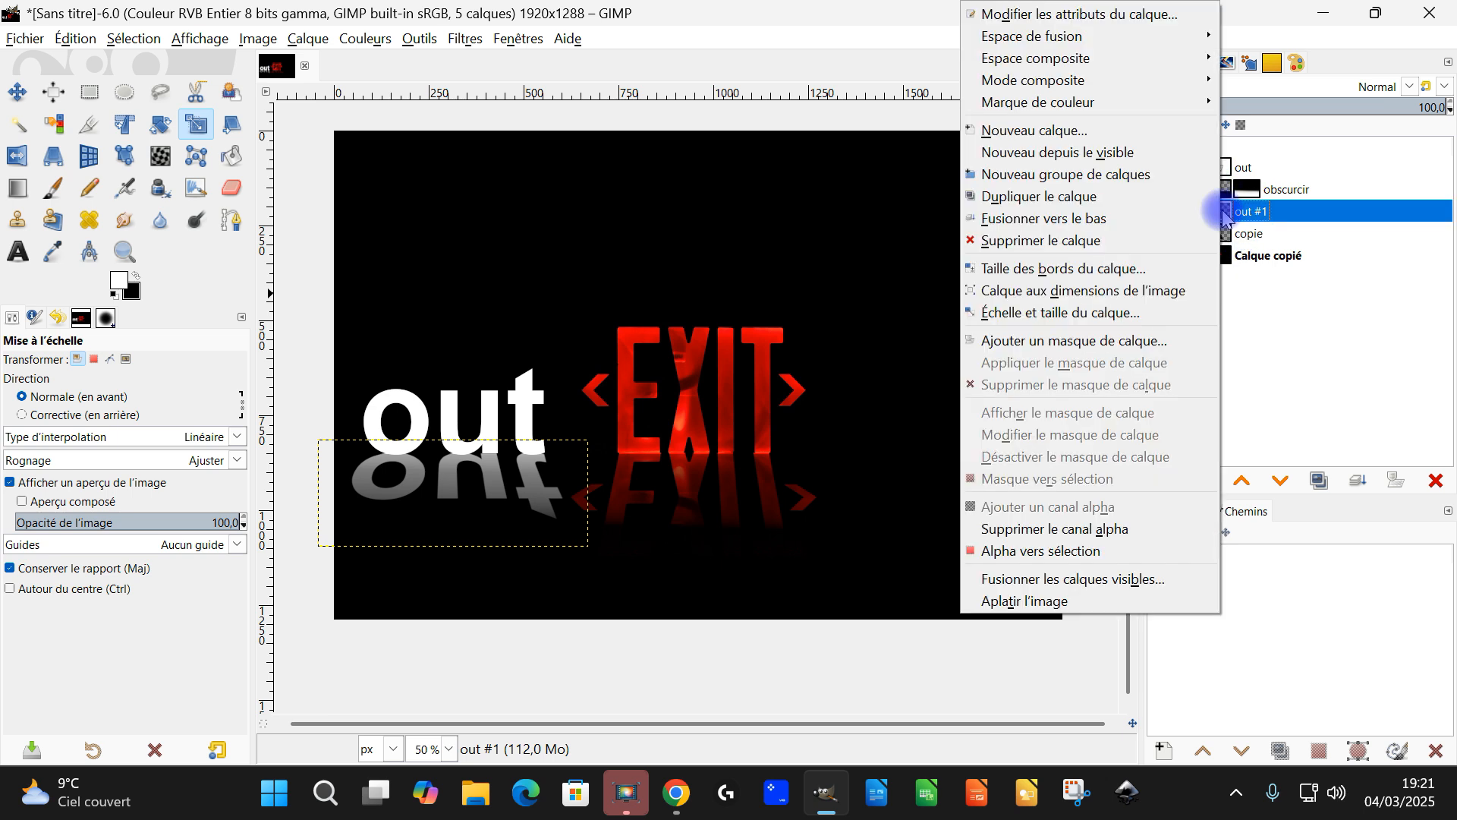
{"action": "left_click", "coordinate": [1098, 293]}
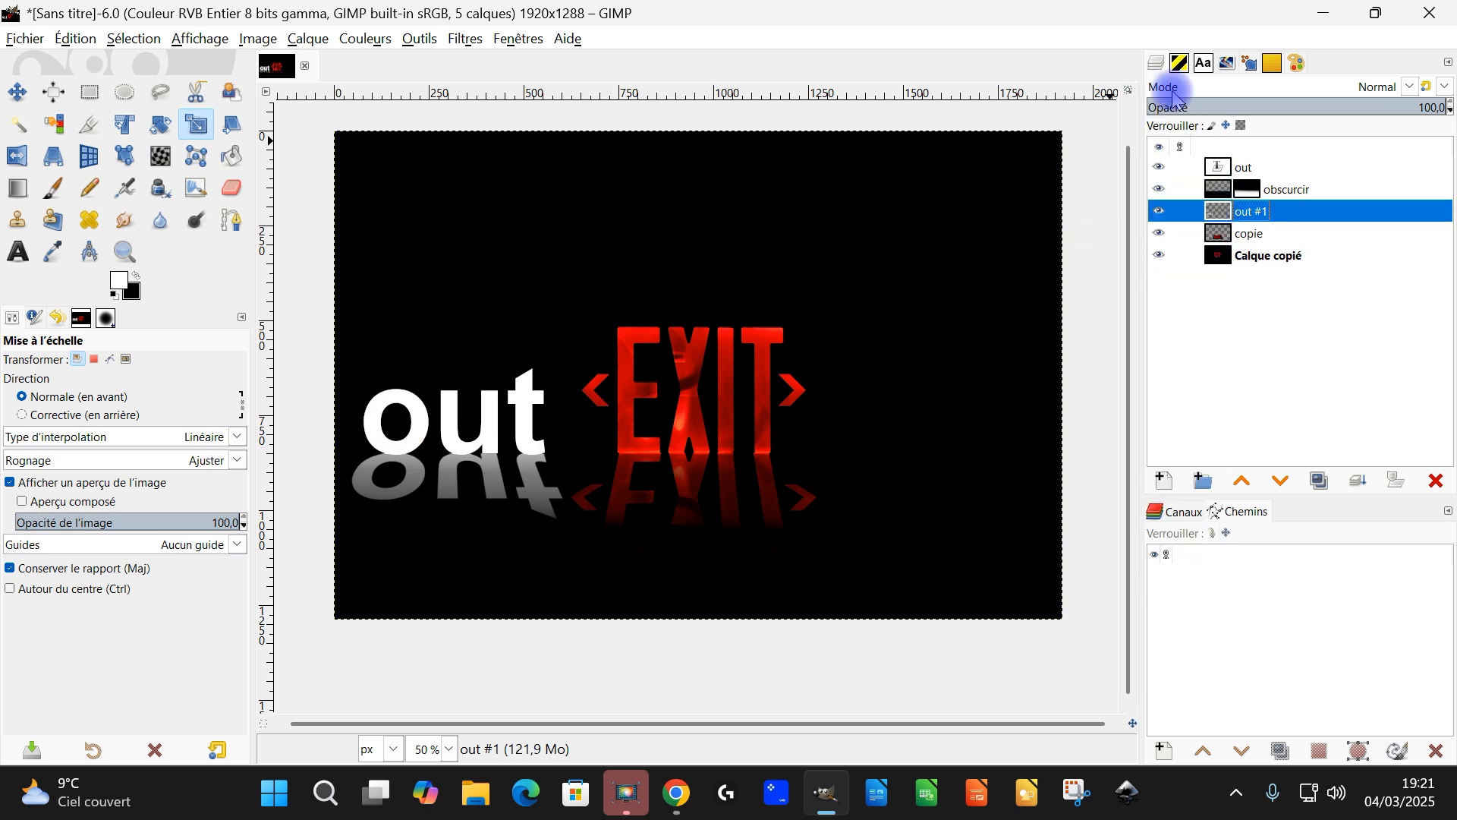
Duplicate the masked obscurcir layer to strengthen the fade and set the duplicate's opacity to 66.3%.
{"action": "left_click", "coordinate": [1324, 190]}
{"action": "left_click", "coordinate": [1320, 480]}
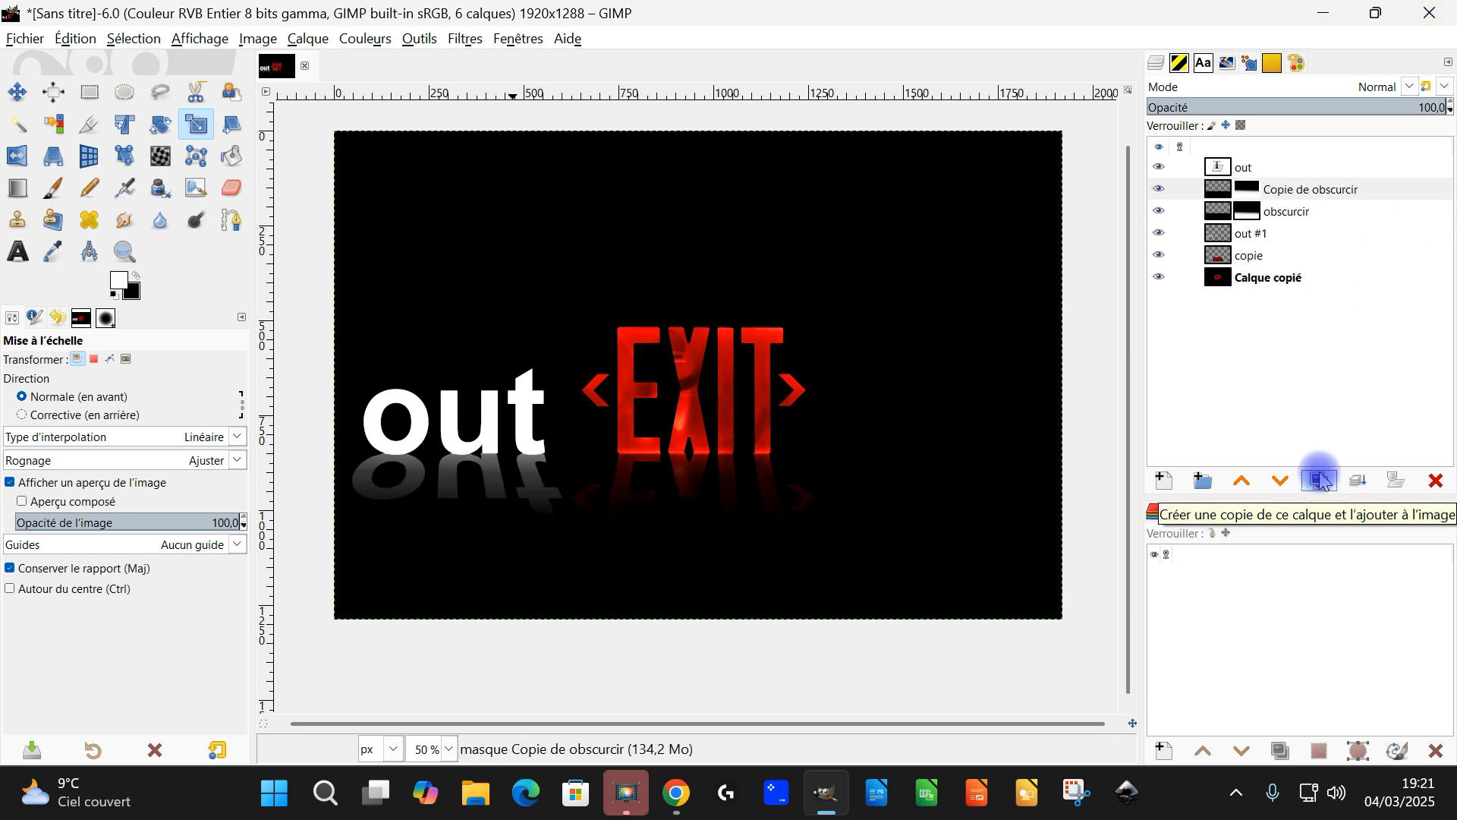
{"action": "left_click", "coordinate": [1319, 190]}
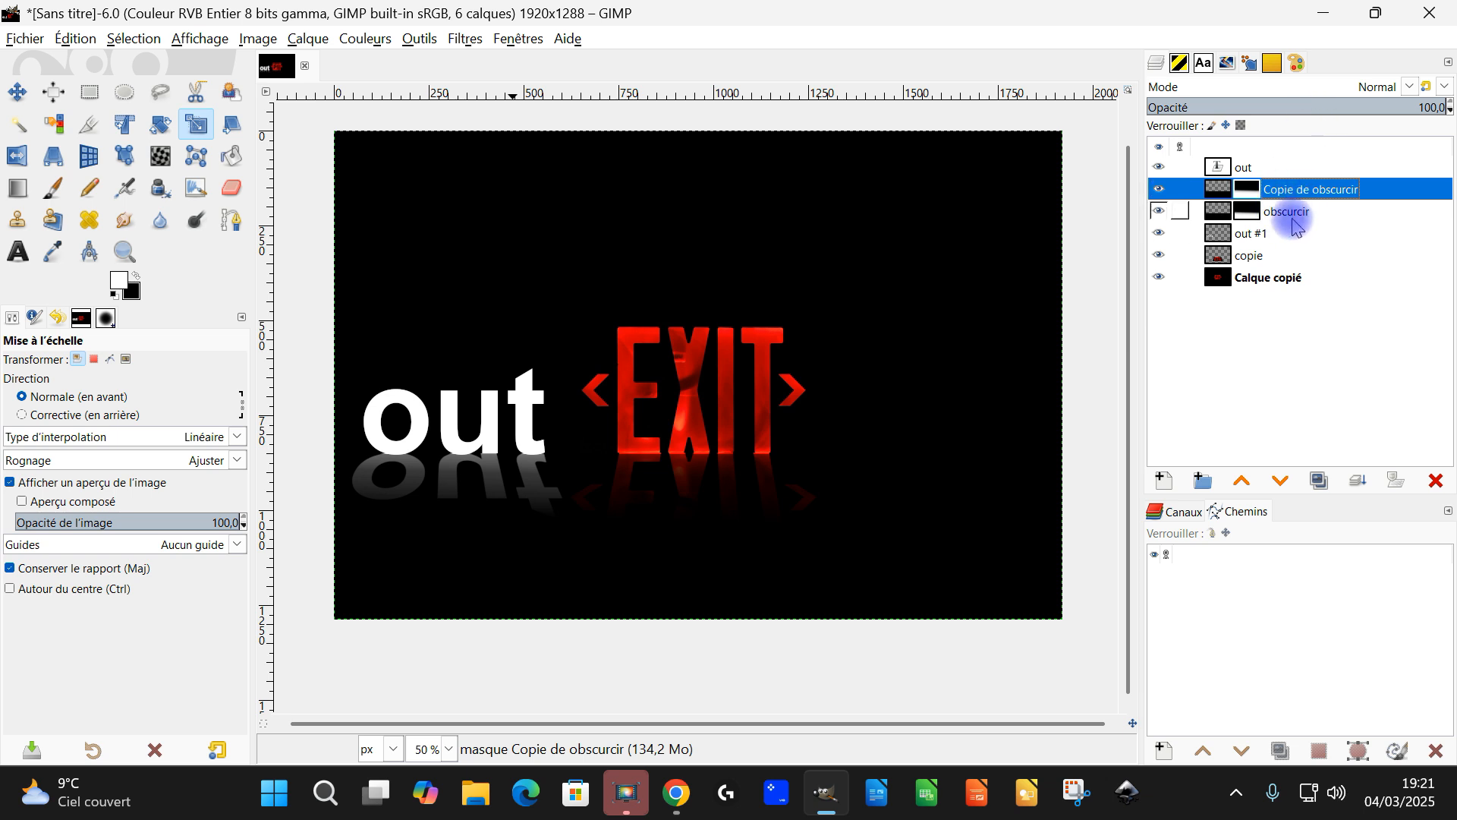
{"action": "mouse_move", "coordinate": [1301, 106]}
{"action": "left_mouse_down"}
{"action": "mouse_move", "coordinate": [1223, 115]}
{"action": "mouse_move", "coordinate": [1327, 119]}
{"action": "left_mouse_up"}
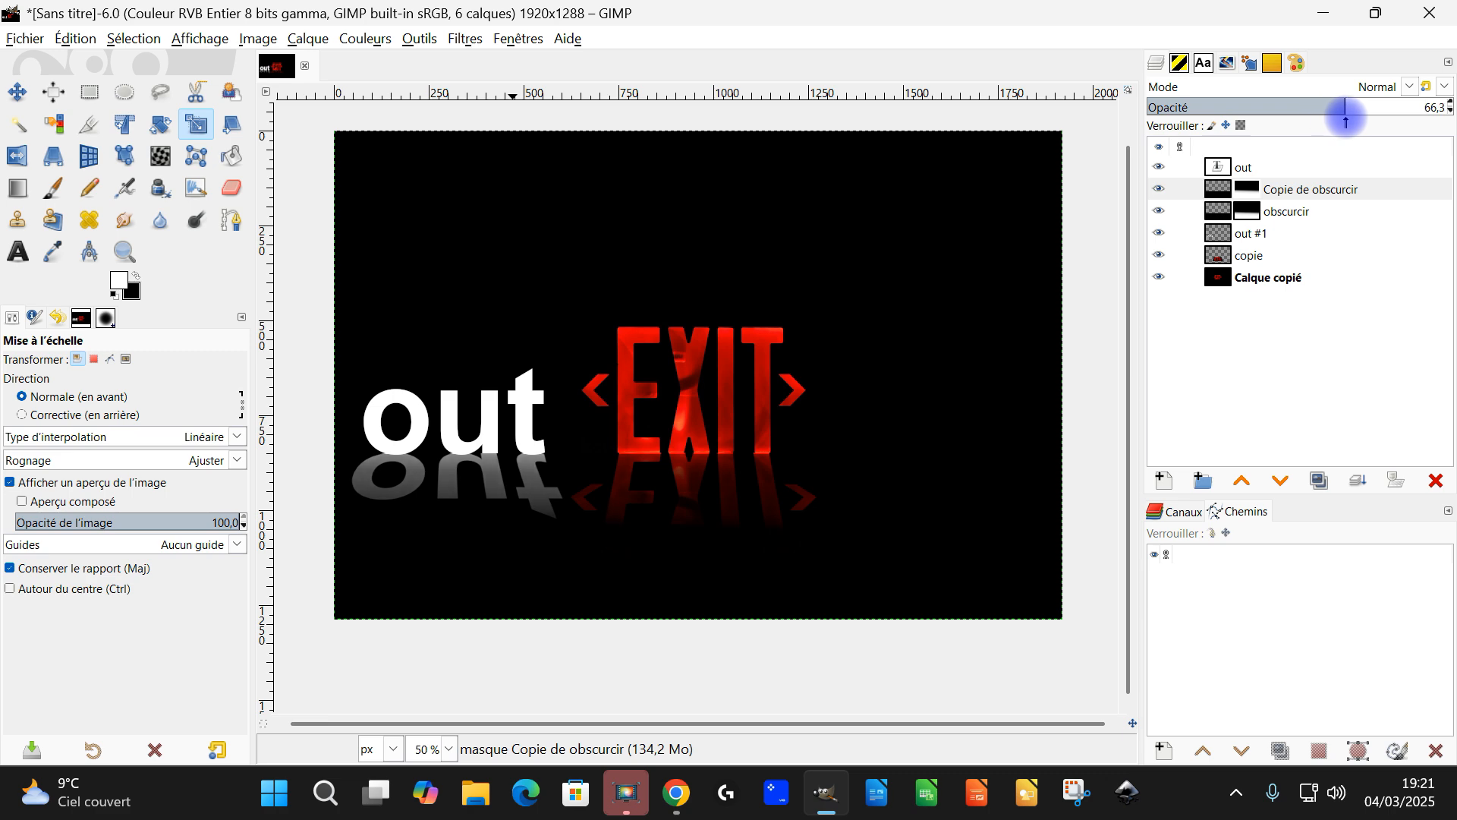
{"action": "mouse_move", "coordinate": [1341, 118]}
{"action": "left_mouse_down"}
{"action": "mouse_move", "coordinate": [1252, 110]}
{"action": "mouse_move", "coordinate": [1318, 119]}
{"action": "left_mouse_up"}
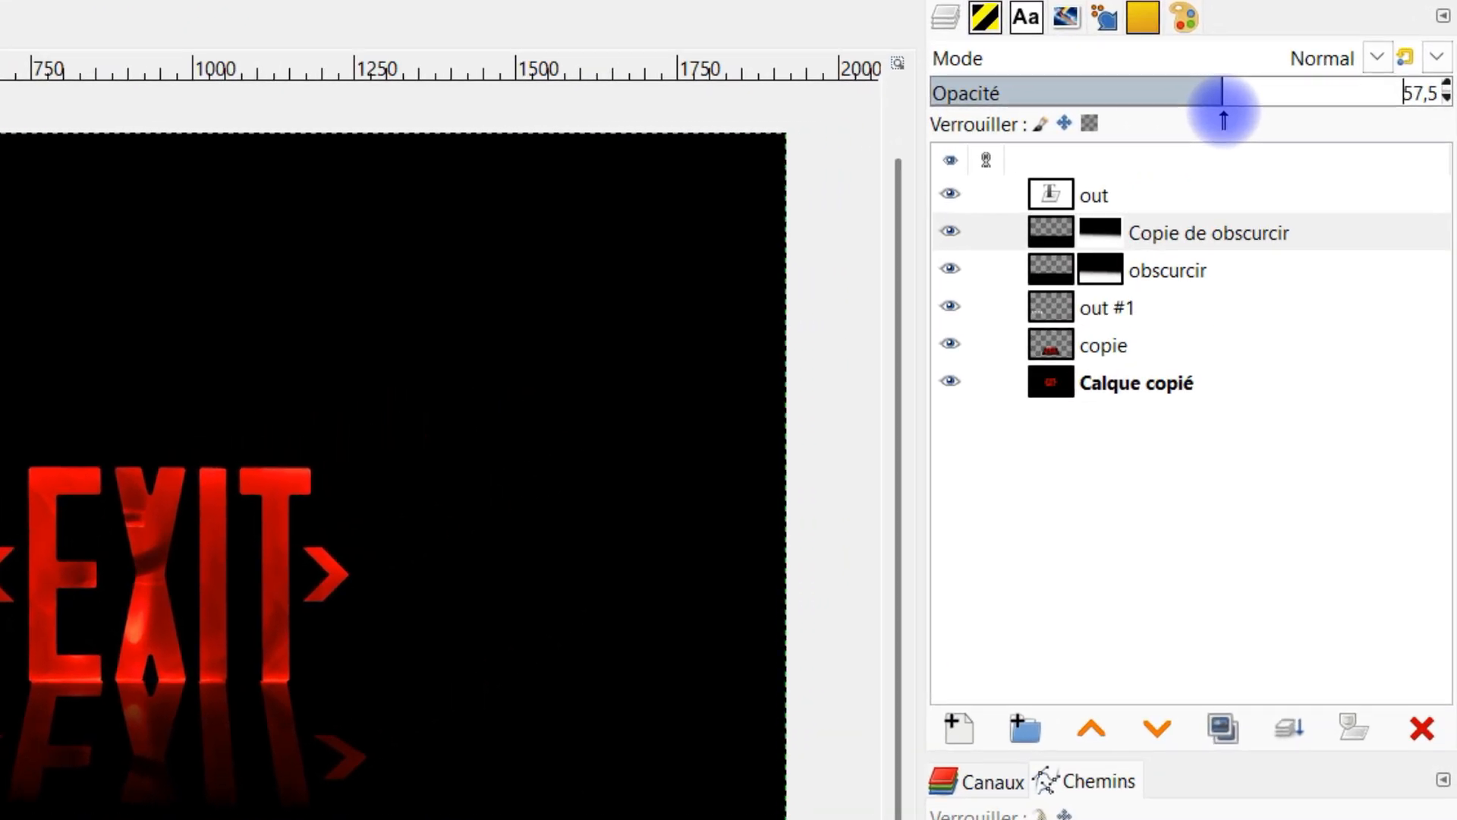
{"action": "mouse_move", "coordinate": [1222, 118]}
{"action": "left_mouse_down"}
{"action": "mouse_move", "coordinate": [1351, 112]}
{"action": "mouse_move", "coordinate": [1215, 115]}
{"action": "mouse_move", "coordinate": [1235, 113]}
{"action": "left_mouse_up"}
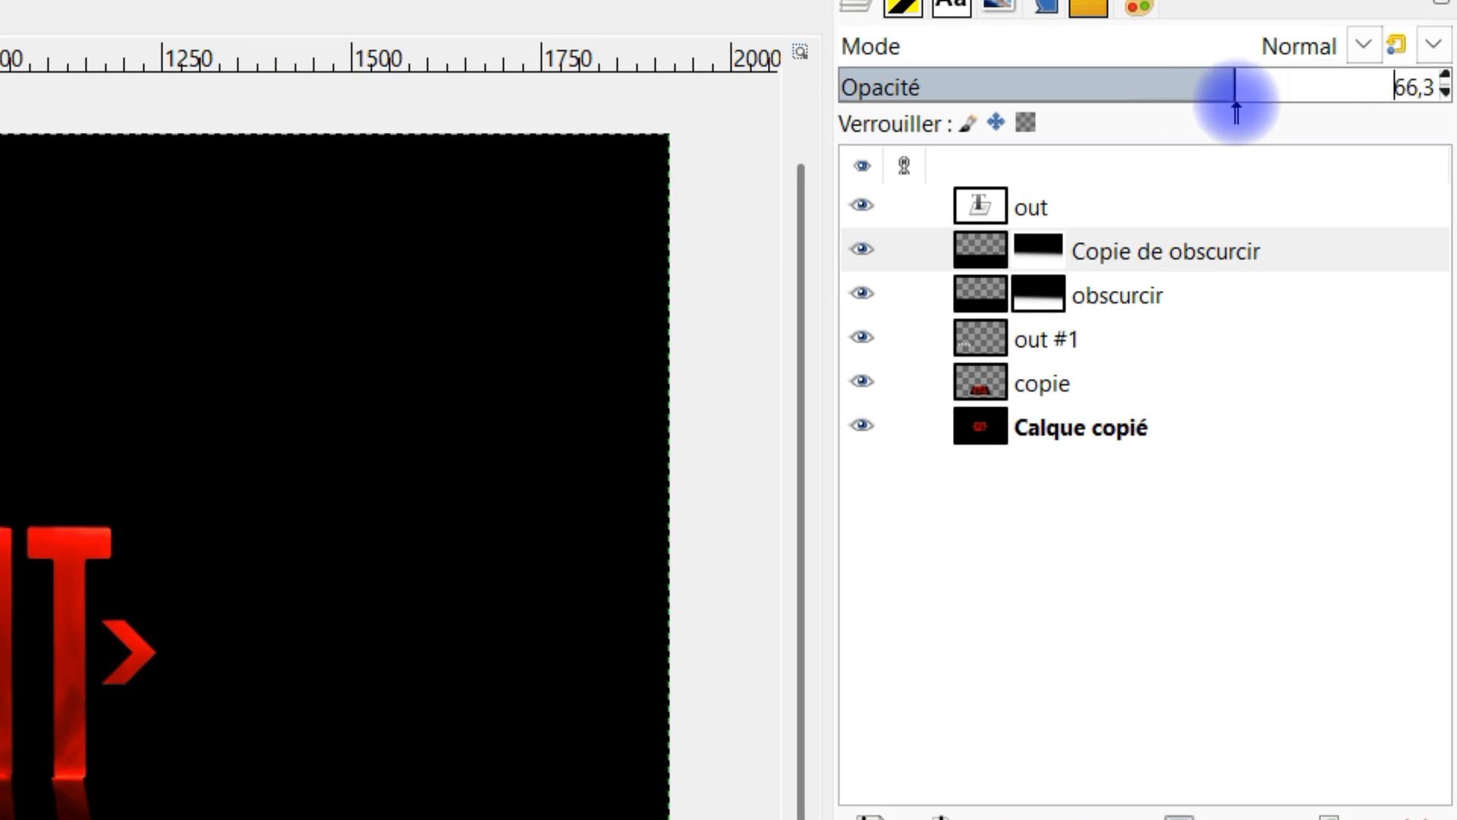
{"action": "left_click", "coordinate": [1165, 255]}
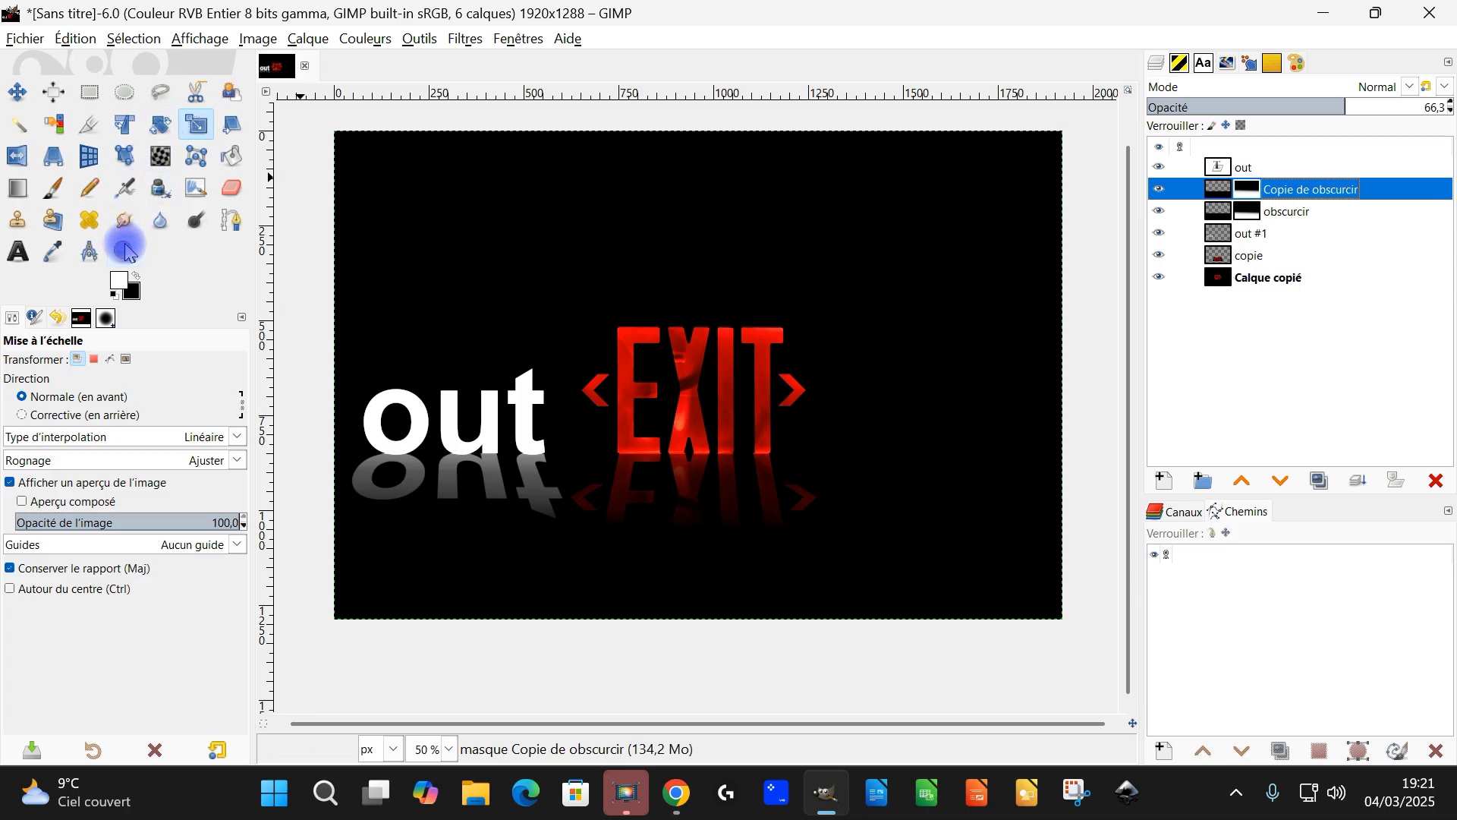
Raise the opacity of the duplicated obscurcir layer to 72.2%.
{"action": "left_click", "coordinate": [125, 251]}
{"action": "left_click_drag", "start_coordinate": [318, 124], "coordinate": [1079, 634]}
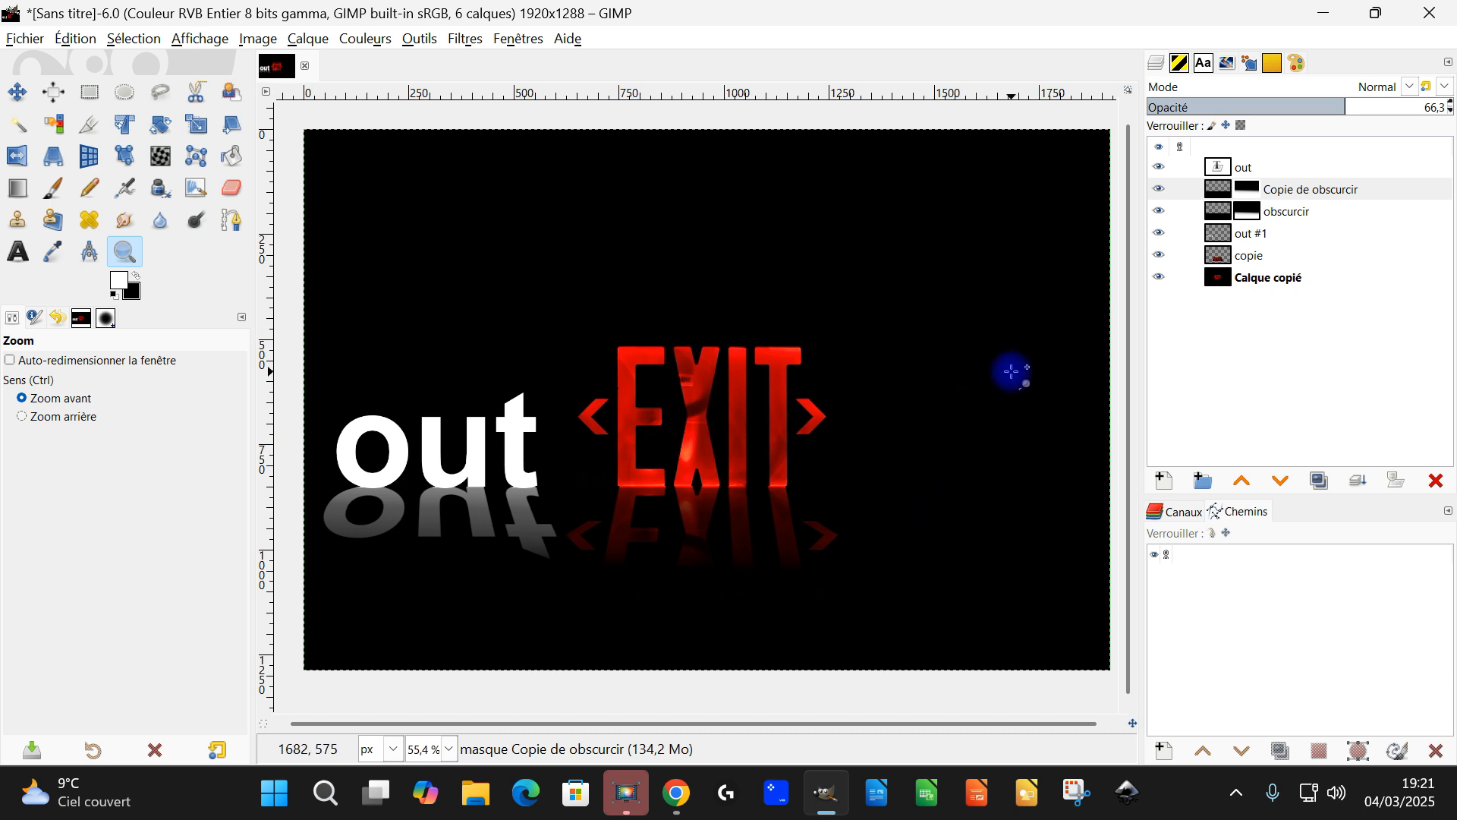
{"action": "left_click", "coordinate": [1290, 189]}
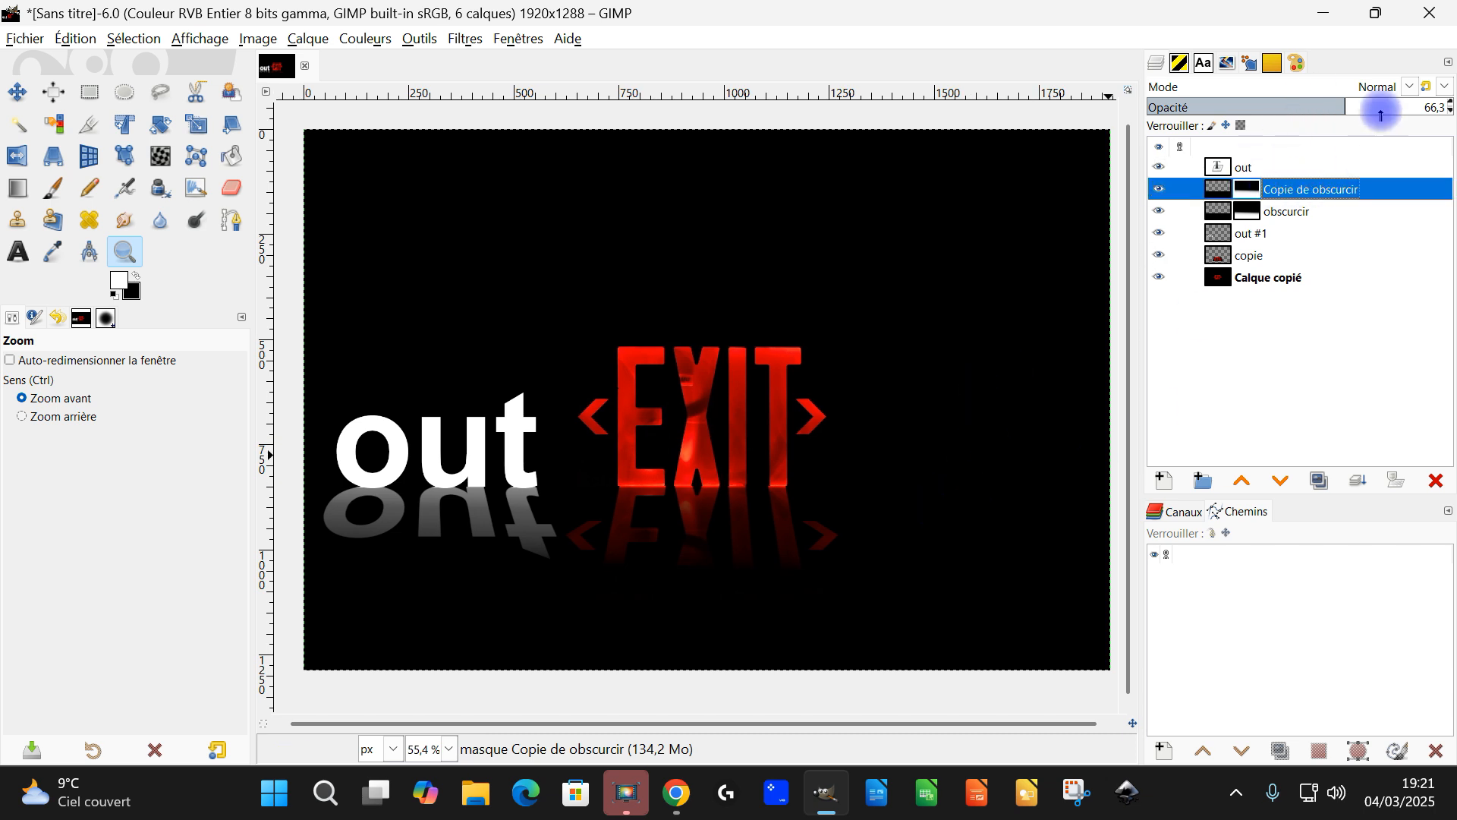
{"action": "mouse_move", "coordinate": [1346, 107]}
{"action": "left_mouse_down"}
{"action": "mouse_move", "coordinate": [1302, 105]}
{"action": "mouse_move", "coordinate": [1355, 114]}
{"action": "left_mouse_up"}
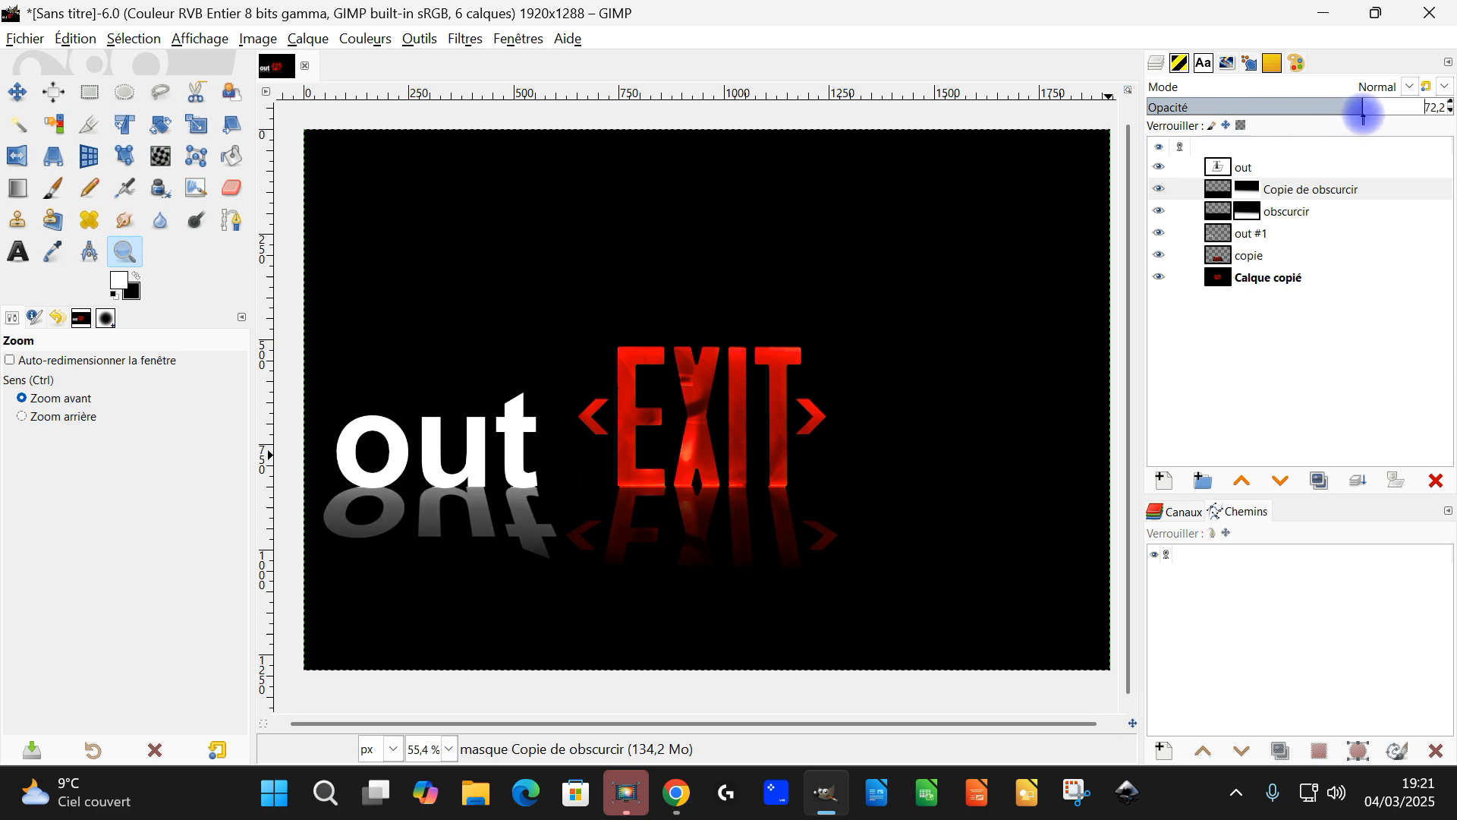